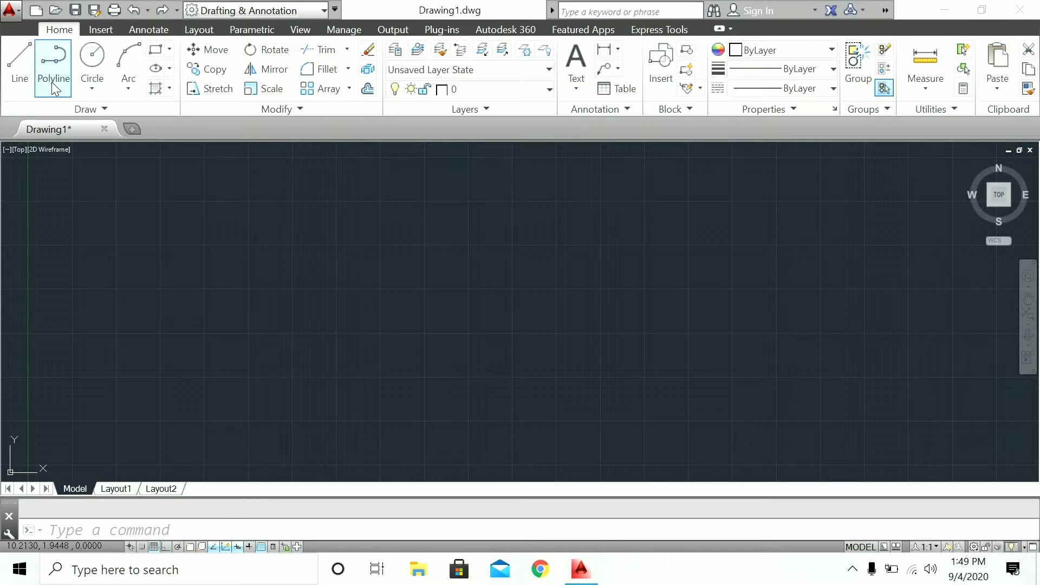
- Draw a closed, irregular five-cornered polyline across the middle of the drawing area and select it briefly to check its grips
{"action": "left_click", "coordinate": [52, 81]}
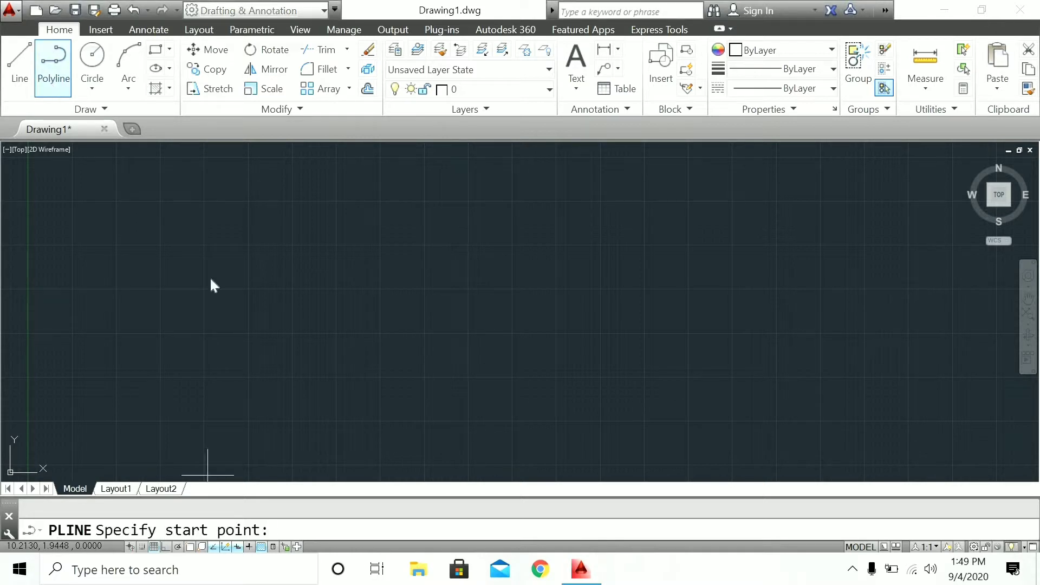
{"action": "left_click", "coordinate": [293, 290]}
{"action": "left_click", "coordinate": [453, 218]}
{"action": "left_click", "coordinate": [742, 324]}
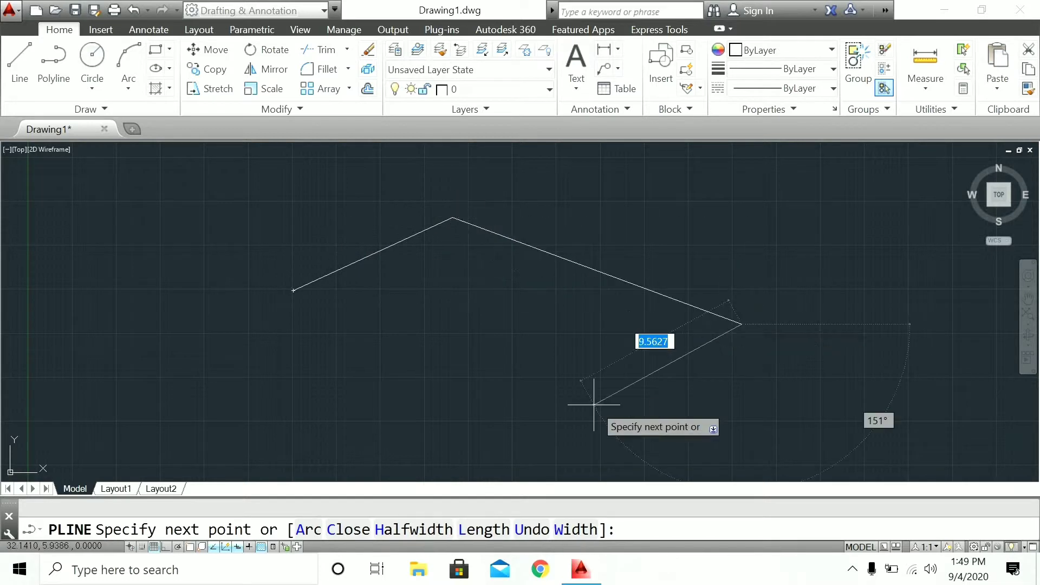
{"action": "left_click", "coordinate": [594, 404]}
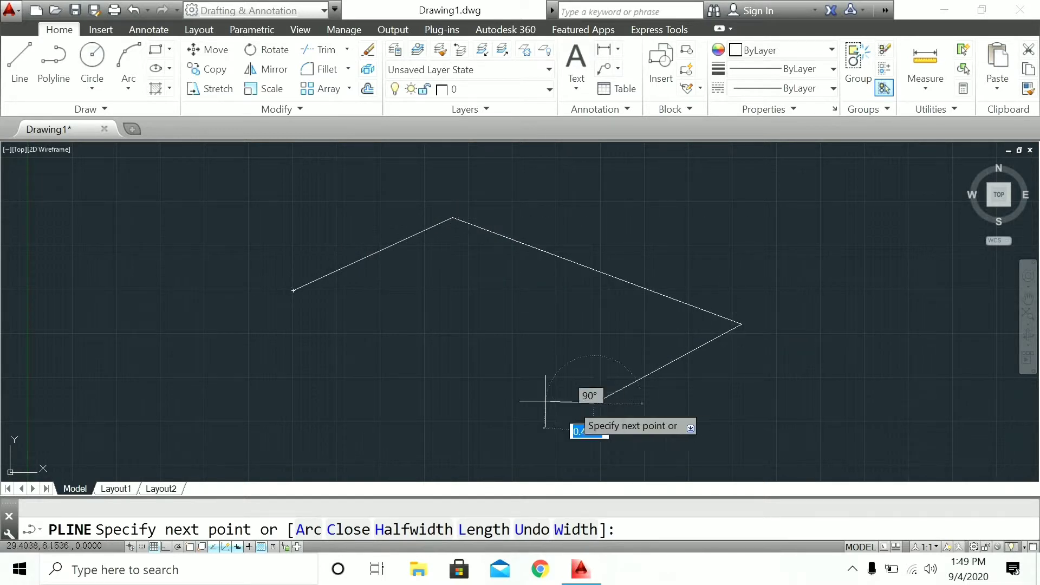
{"action": "left_click", "coordinate": [290, 384]}
{"action": "type", "text": "c"}
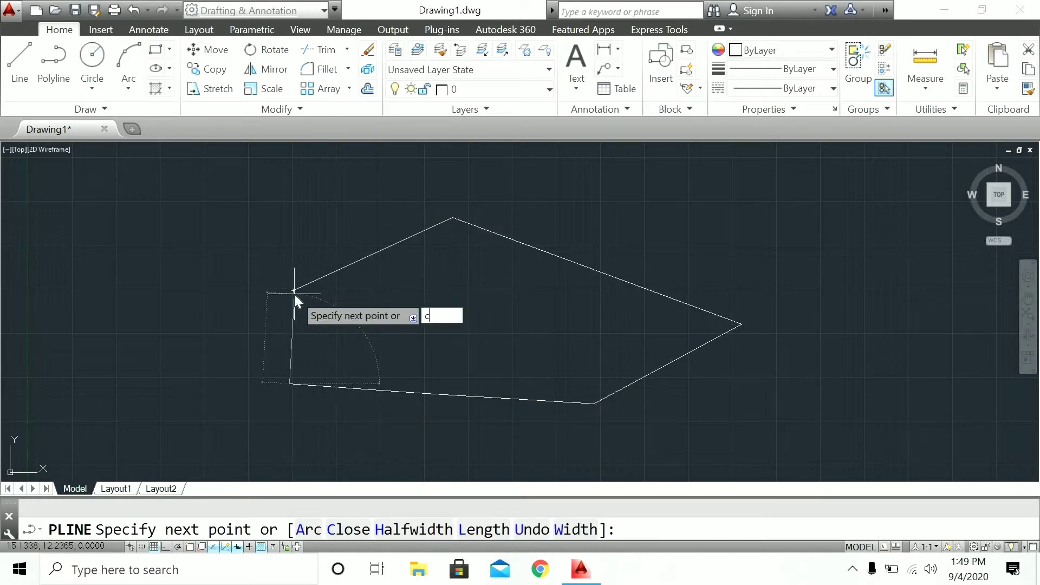
{"action": "key", "text": "Return"}
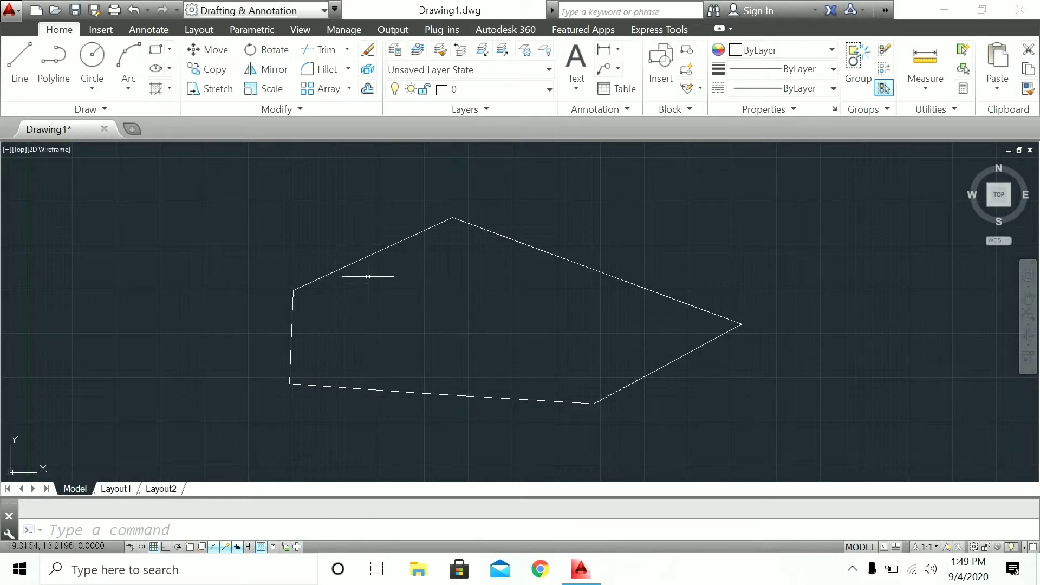
{"action": "left_click", "coordinate": [352, 263]}
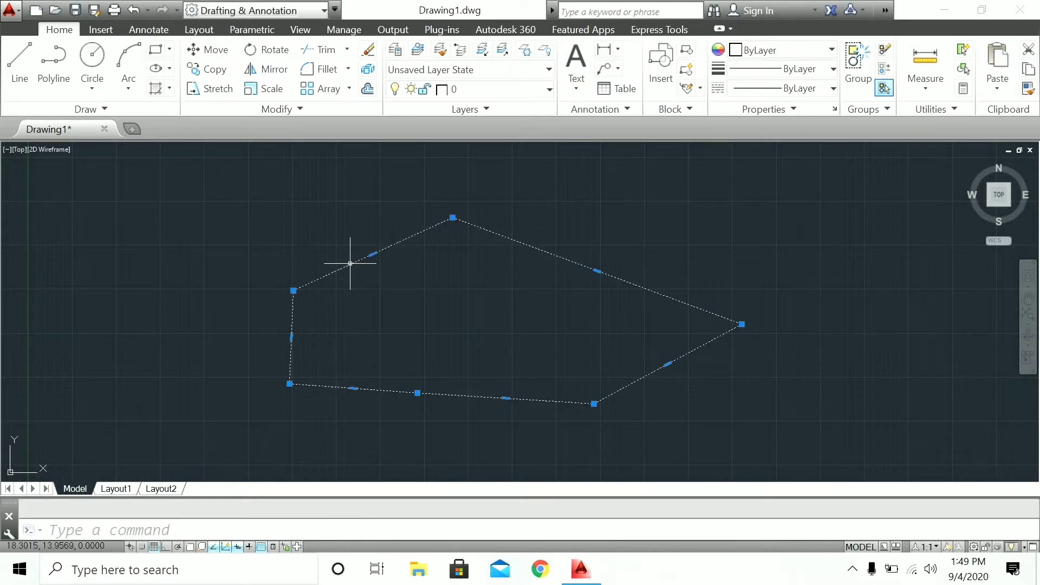
{"action": "key", "text": "Escape"}
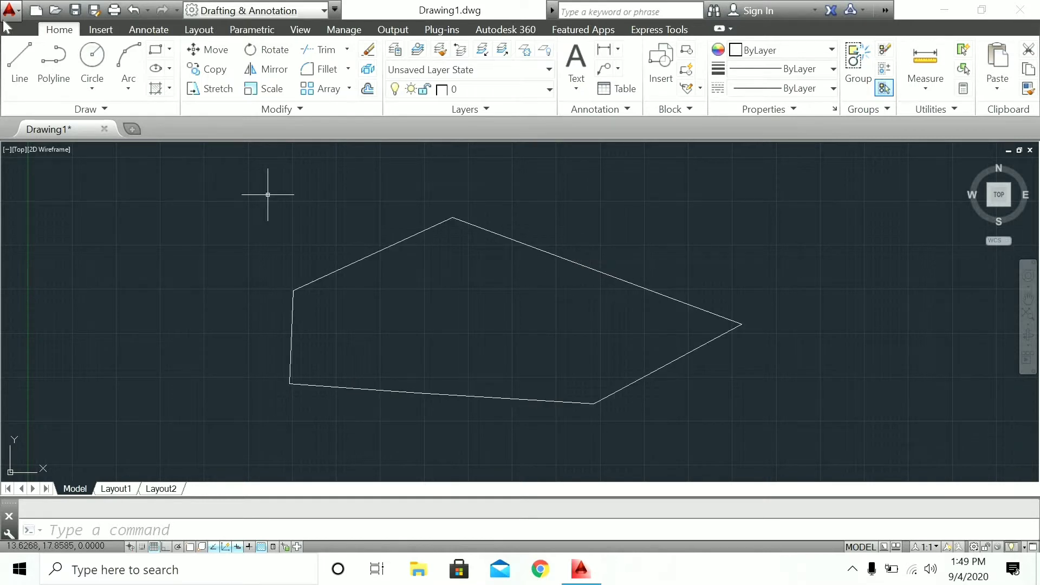
- Draw a closed downward-pointing triangle with the Line command beside the polyline shape
{"action": "left_click", "coordinate": [20, 60]}
{"action": "left_click", "coordinate": [119, 349]}
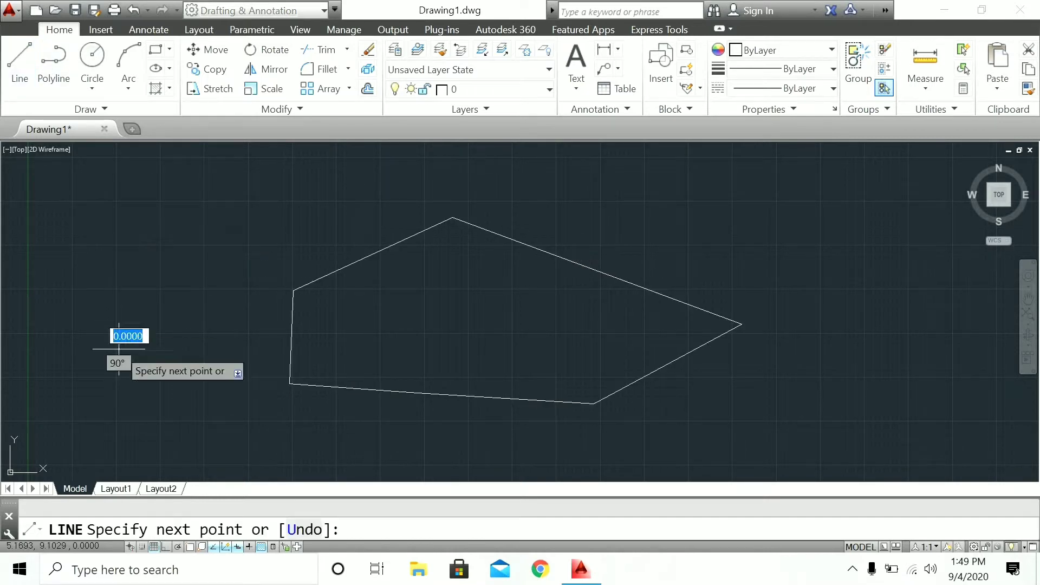
{"action": "left_click", "coordinate": [60, 232]}
{"action": "left_click", "coordinate": [230, 233]}
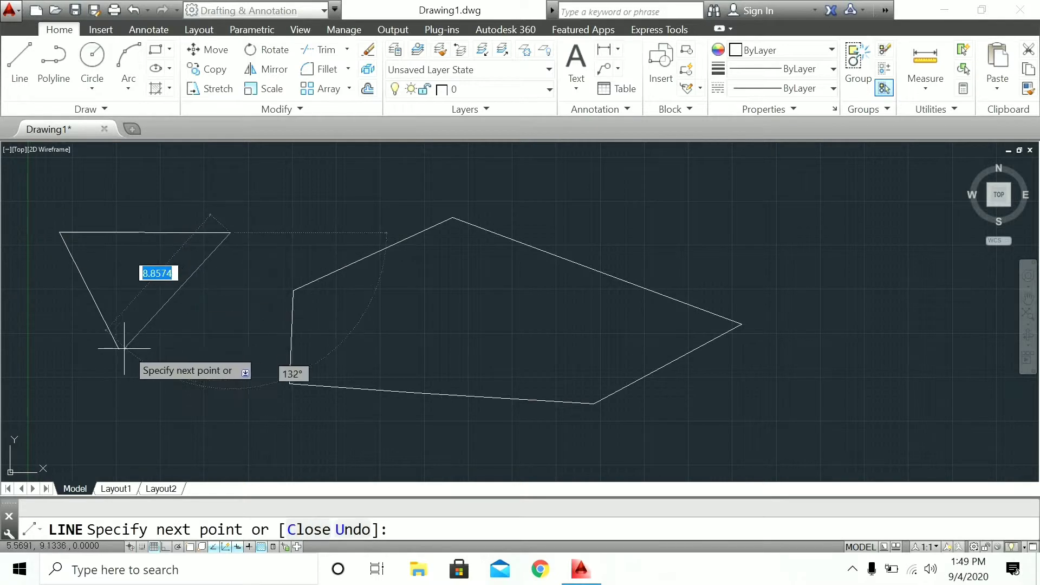
{"action": "type", "text": "c"}
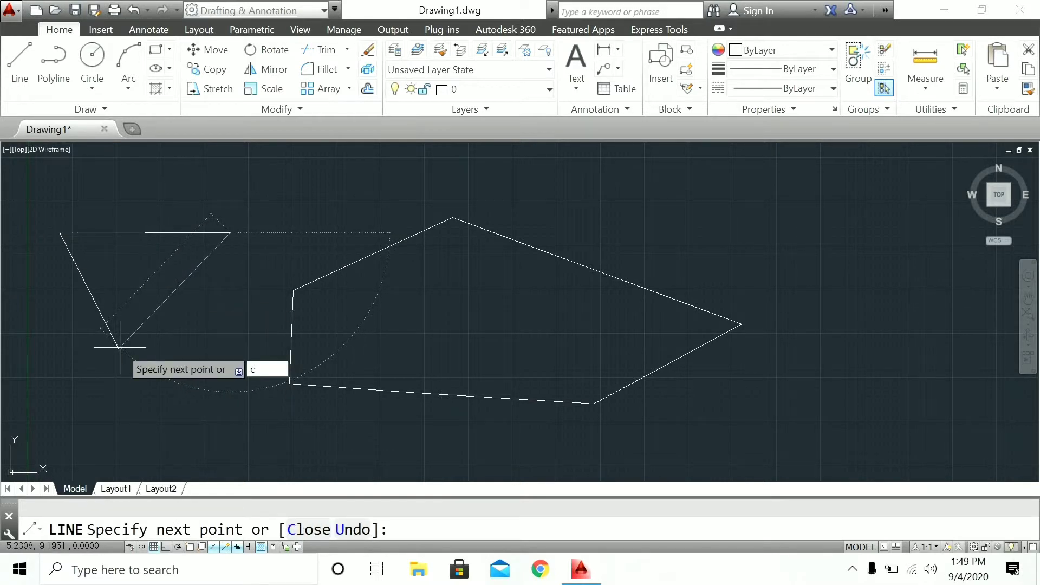
{"action": "key", "text": "Return"}
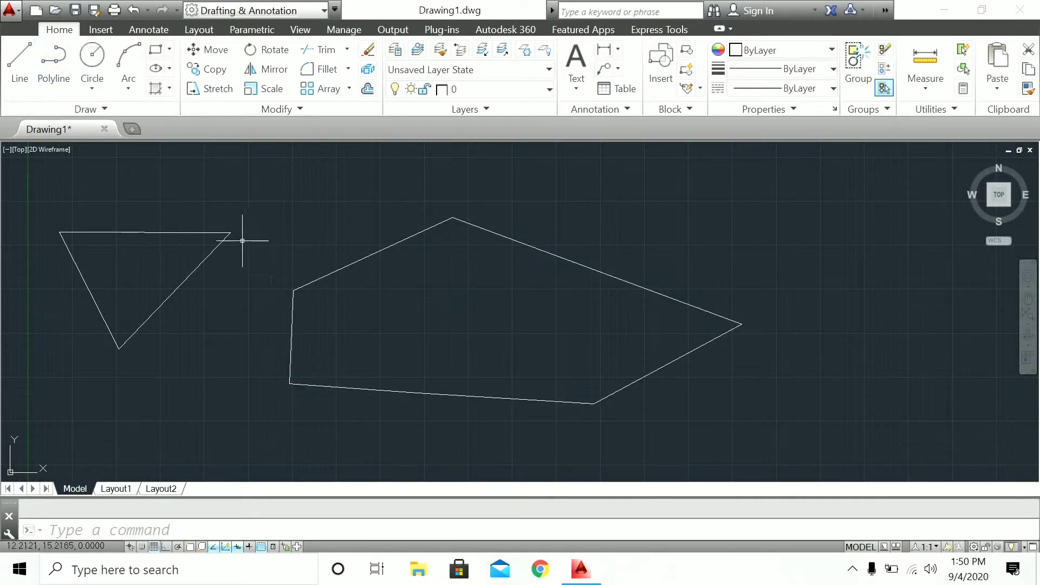
- Delete the three lines of the triangle
{"action": "left_click", "coordinate": [232, 198]}
{"action": "left_click", "coordinate": [38, 371]}
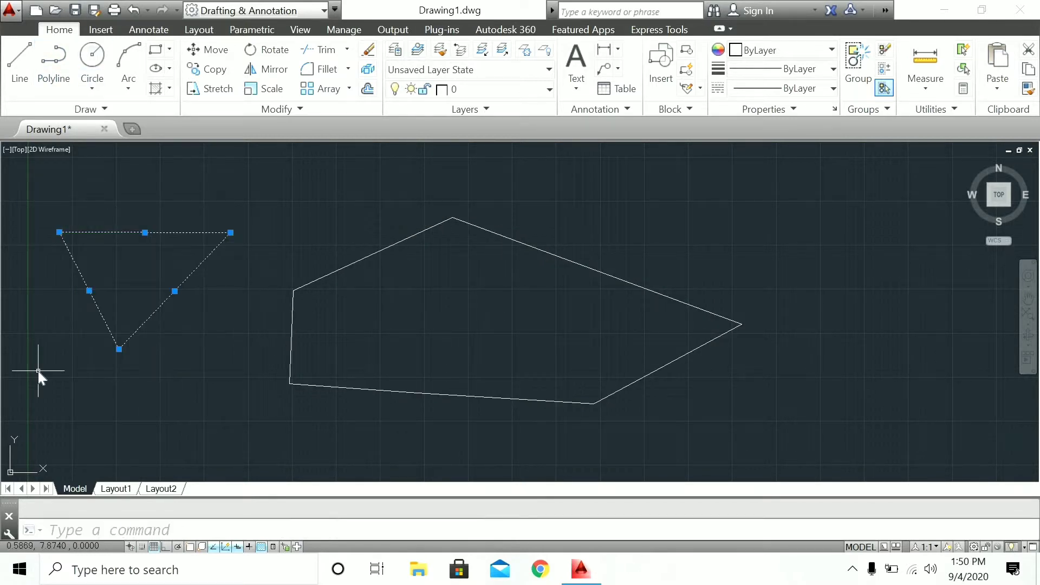
{"action": "key", "text": "Delete"}
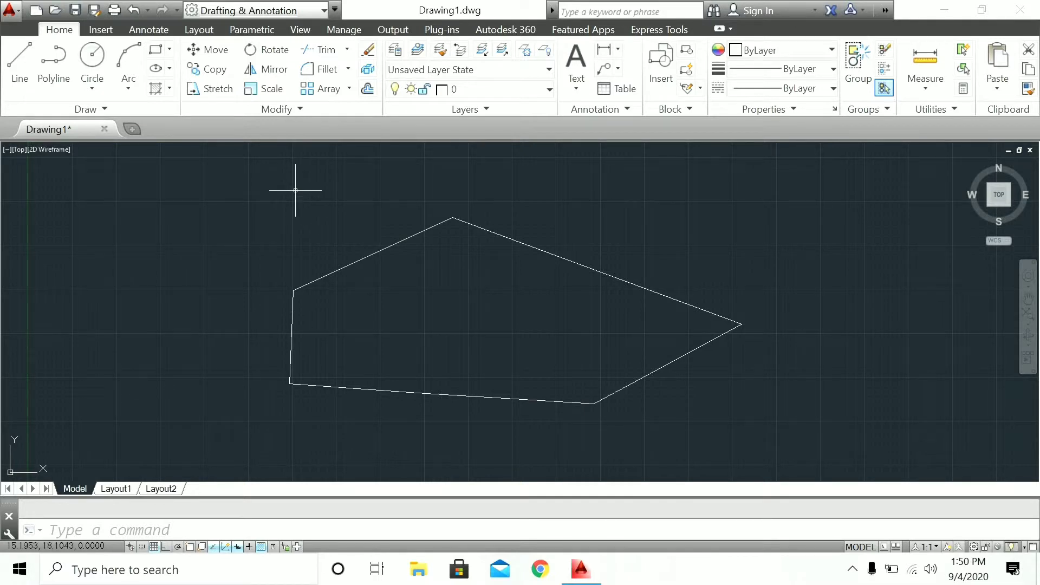
- Explode the closed polyline into separate line segments with the EXPLODE command
{"action": "type", "text": "E"}
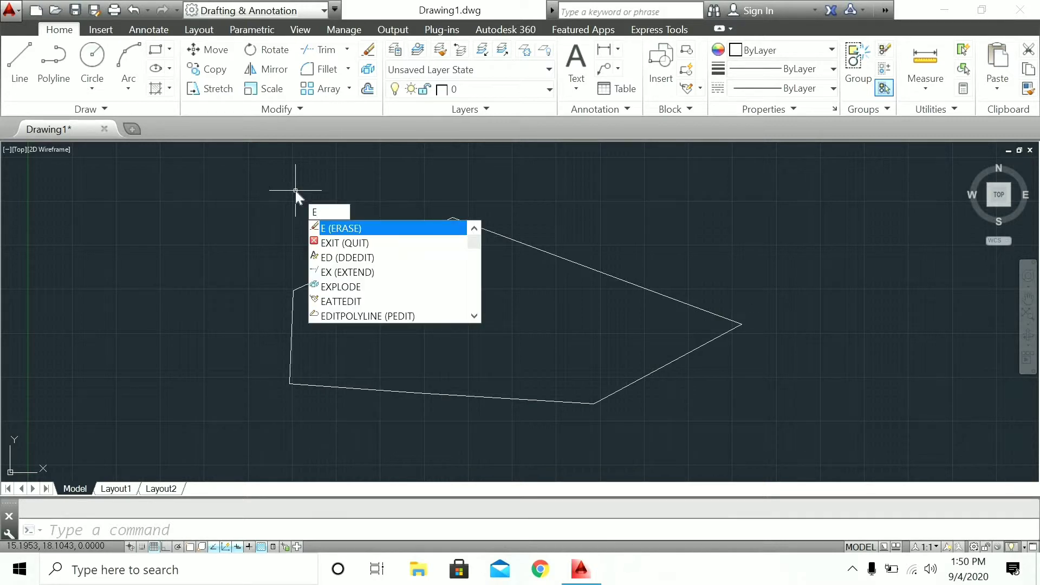
{"action": "type", "text": "X"}
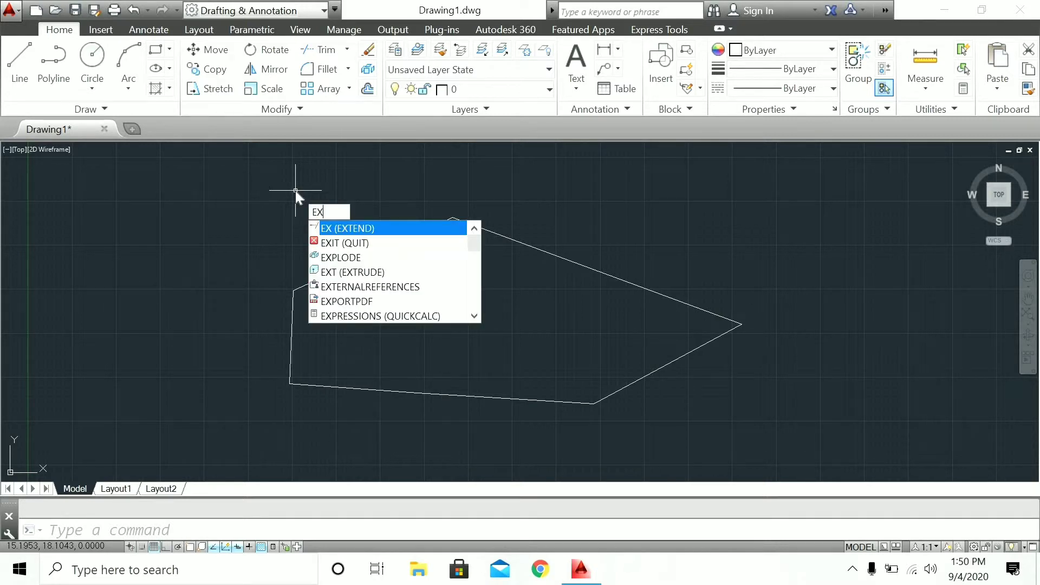
{"action": "left_click", "coordinate": [340, 252]}
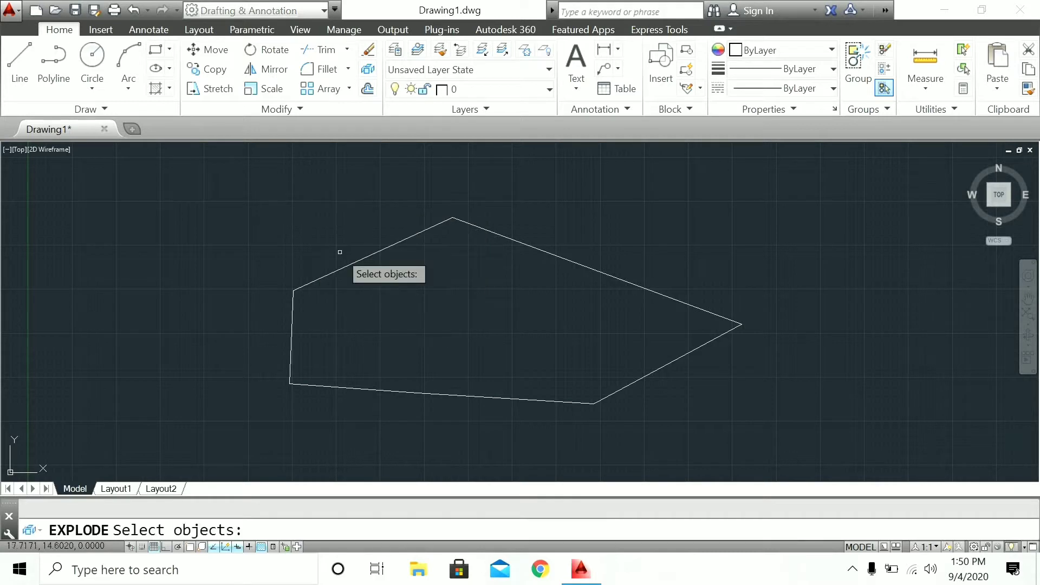
{"action": "left_click", "coordinate": [364, 259]}
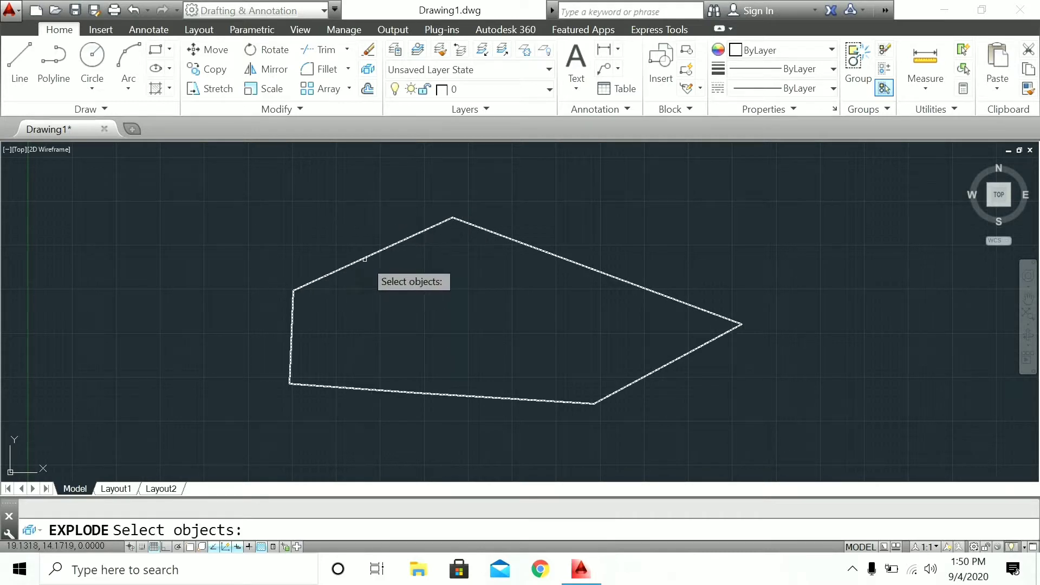
{"action": "left_click", "coordinate": [365, 260]}
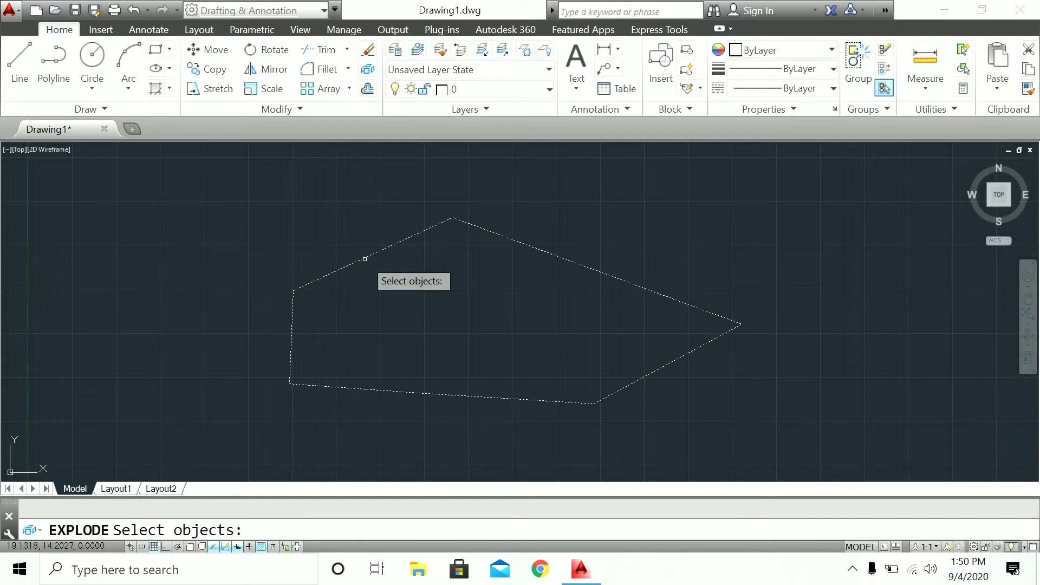
{"action": "key", "text": "Return"}
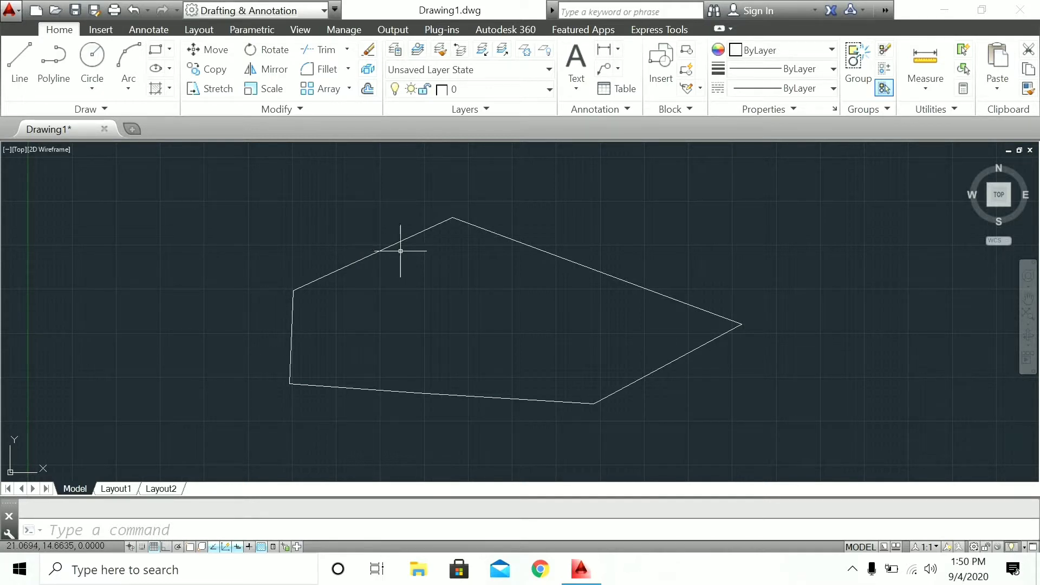
- Erase all the line segments of the exploded shape
{"action": "left_click", "coordinate": [840, 210]}
{"action": "left_click", "coordinate": [162, 439]}
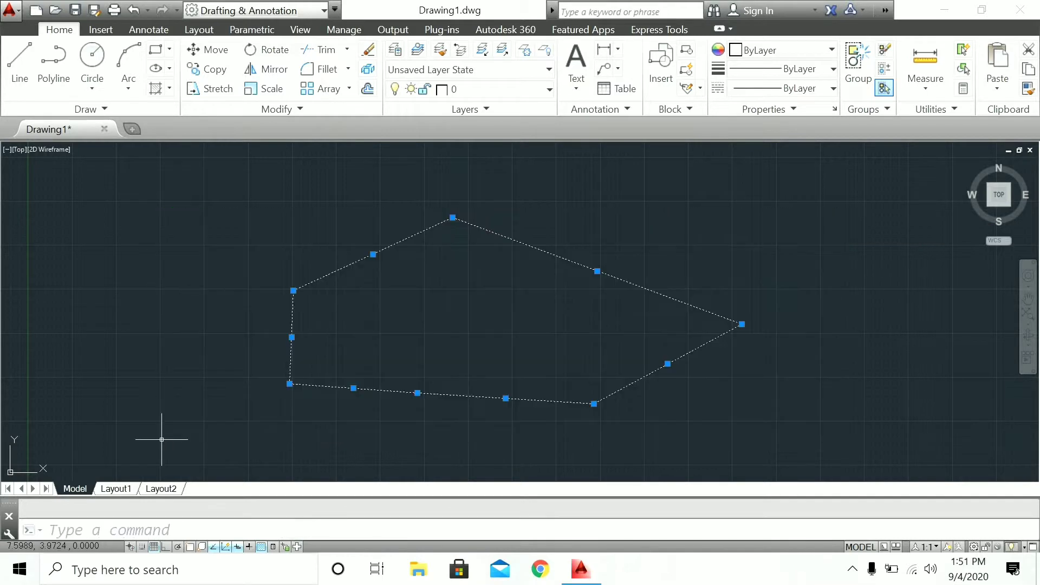
{"action": "type", "text": "e"}
{"action": "key", "text": "Return"}
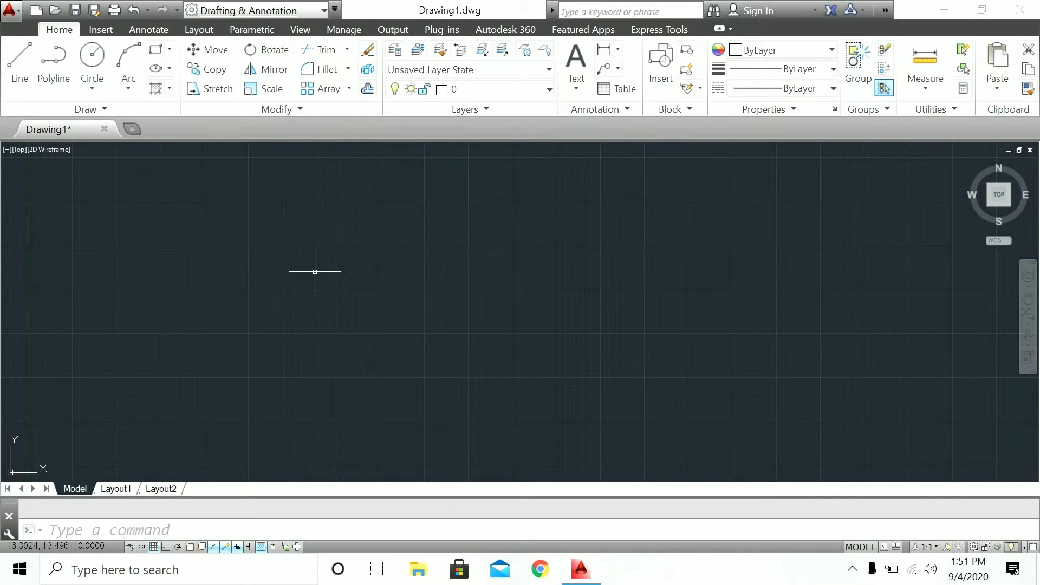
- Start a new polyline in the empty drawing area and set both its starting and ending width to 1
{"action": "left_click", "coordinate": [61, 82]}
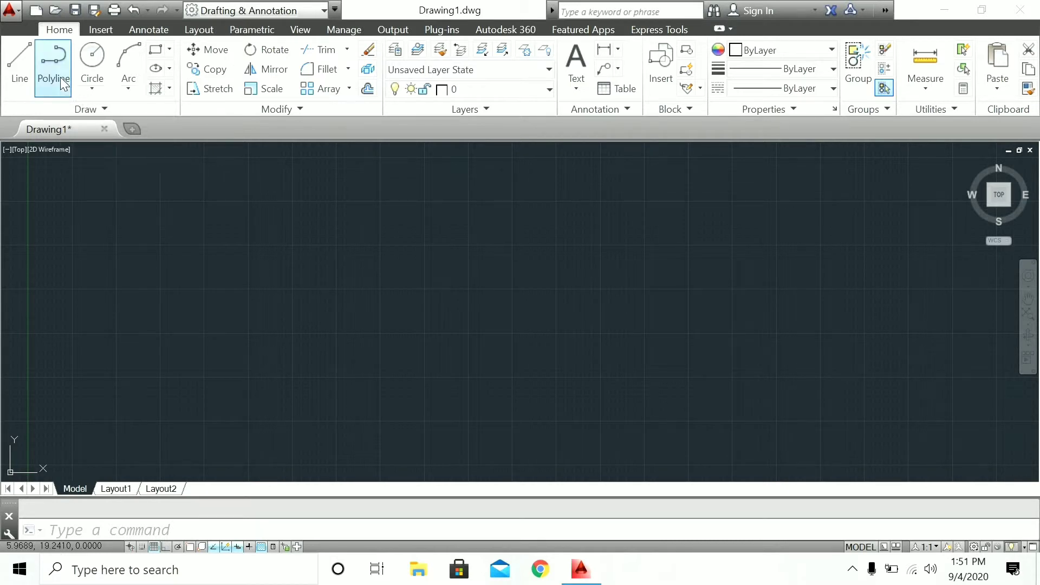
{"action": "left_click", "coordinate": [261, 338]}
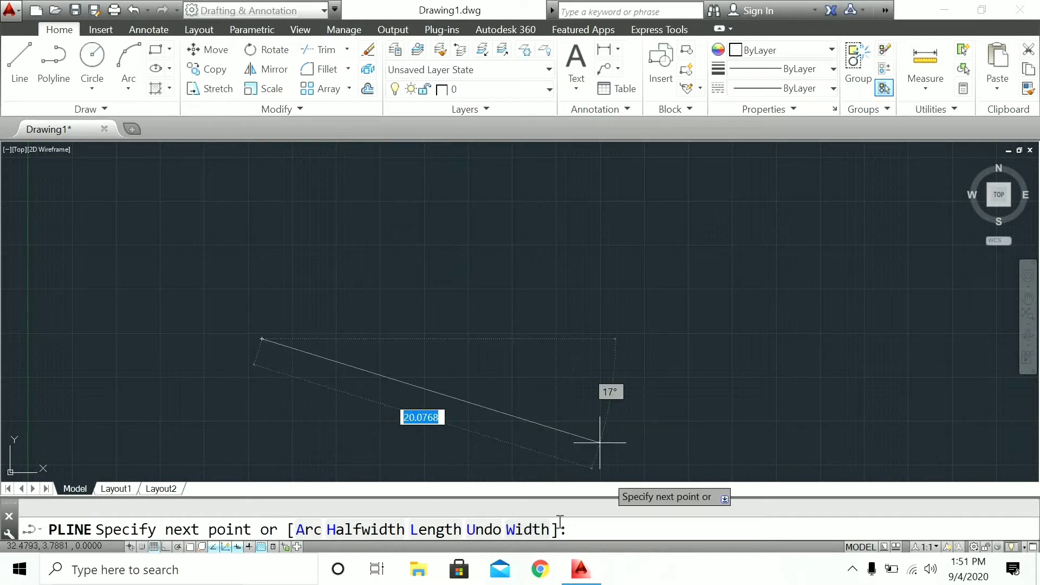
{"action": "left_click", "coordinate": [529, 529]}
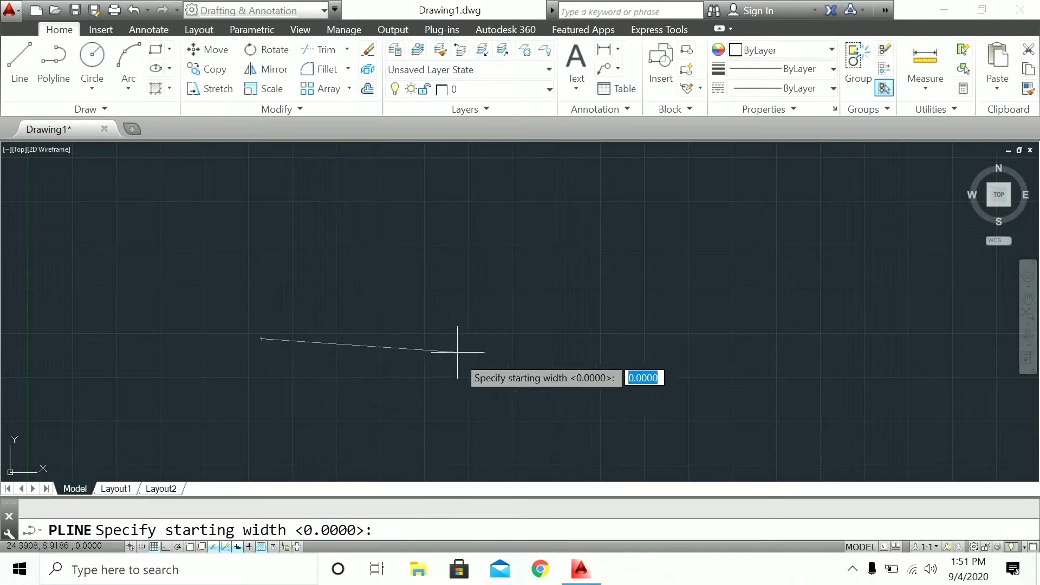
{"action": "type", "text": "1"}
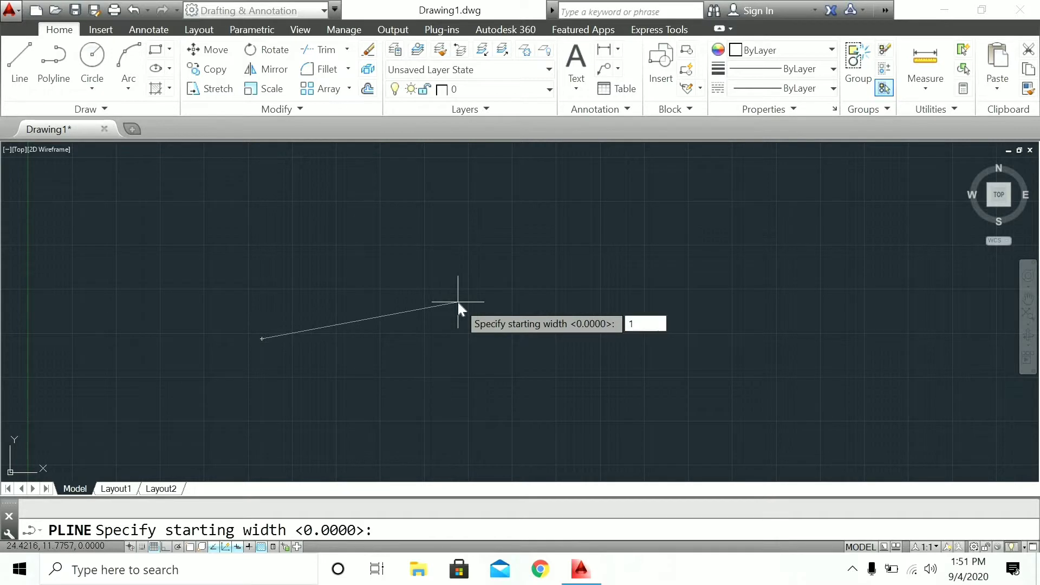
{"action": "key", "text": "Return"}
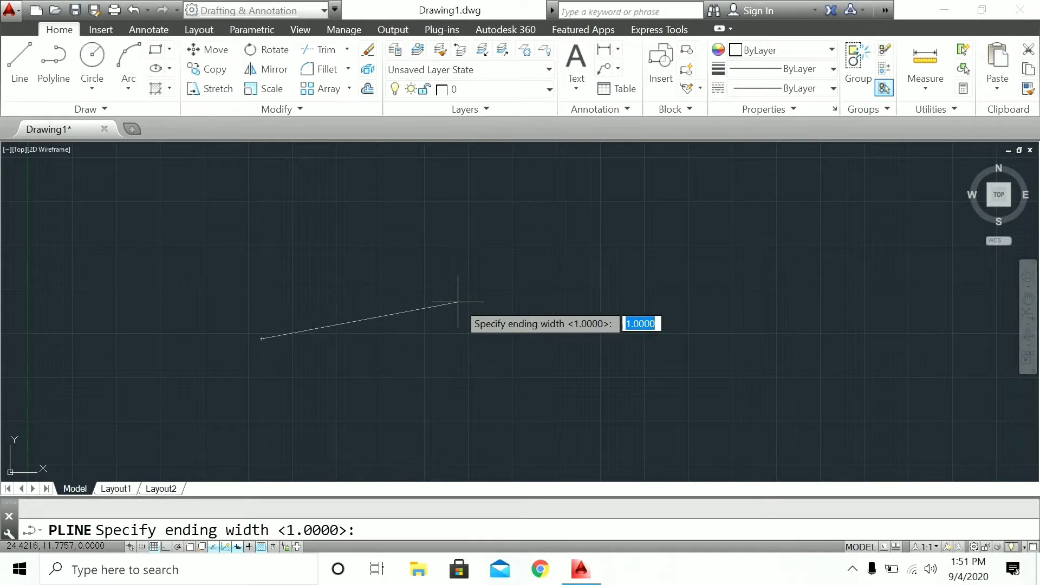
{"action": "type", "text": "1"}
{"action": "key", "text": "Return"}
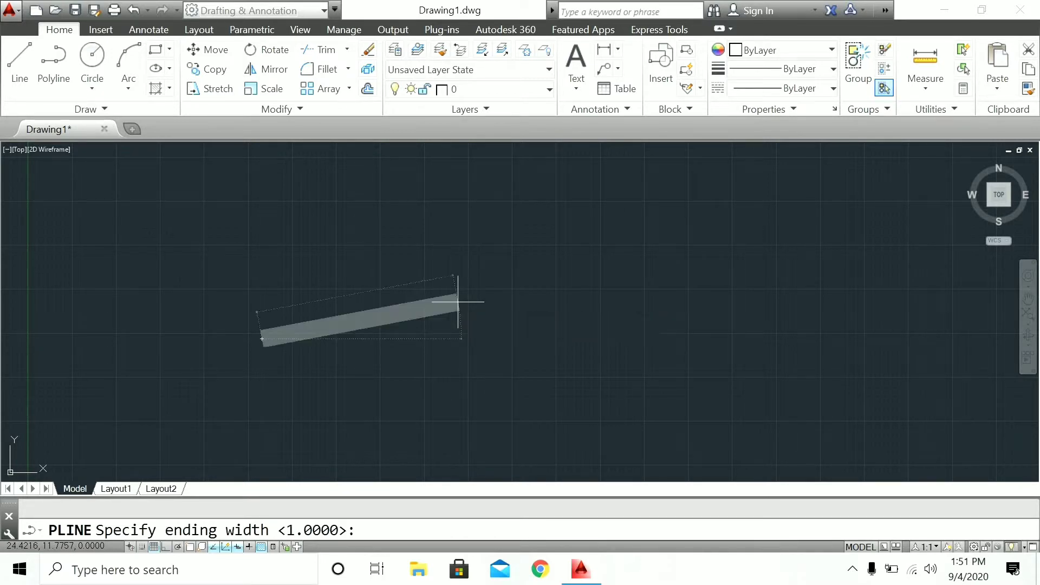
- Continue the wide polyline through the remaining corners and close it into an irregular six-sided shape
{"action": "left_click", "coordinate": [401, 211]}
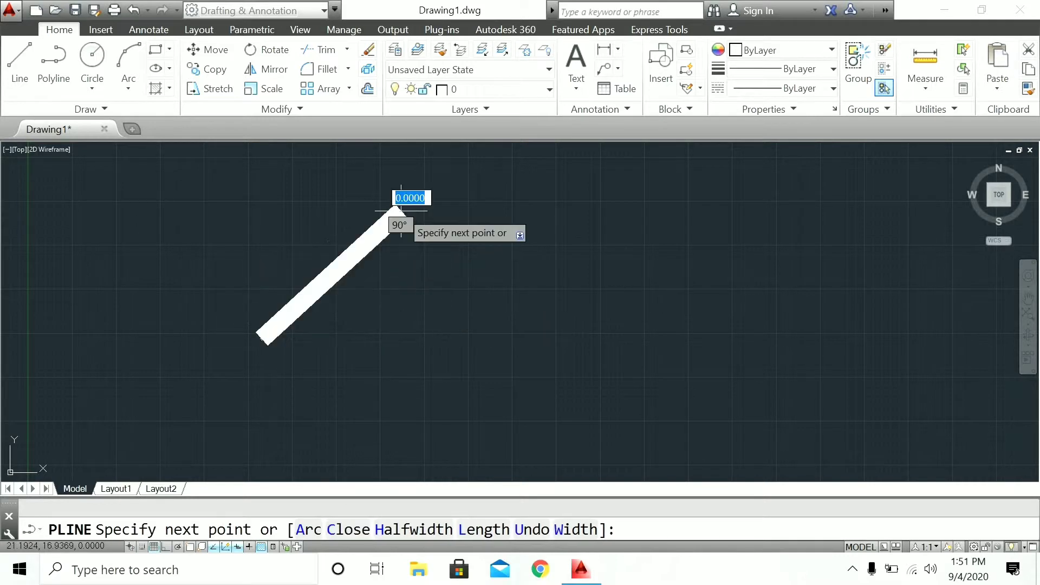
{"action": "left_click", "coordinate": [597, 235]}
{"action": "left_click", "coordinate": [618, 310]}
{"action": "left_click", "coordinate": [511, 386]}
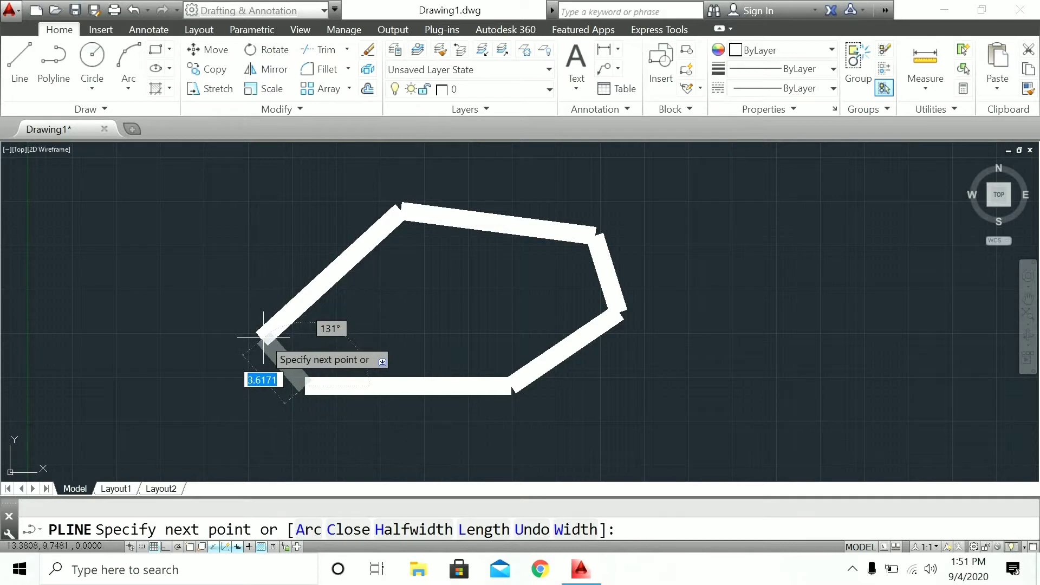
{"action": "type", "text": "c"}
{"action": "key", "text": "Return"}
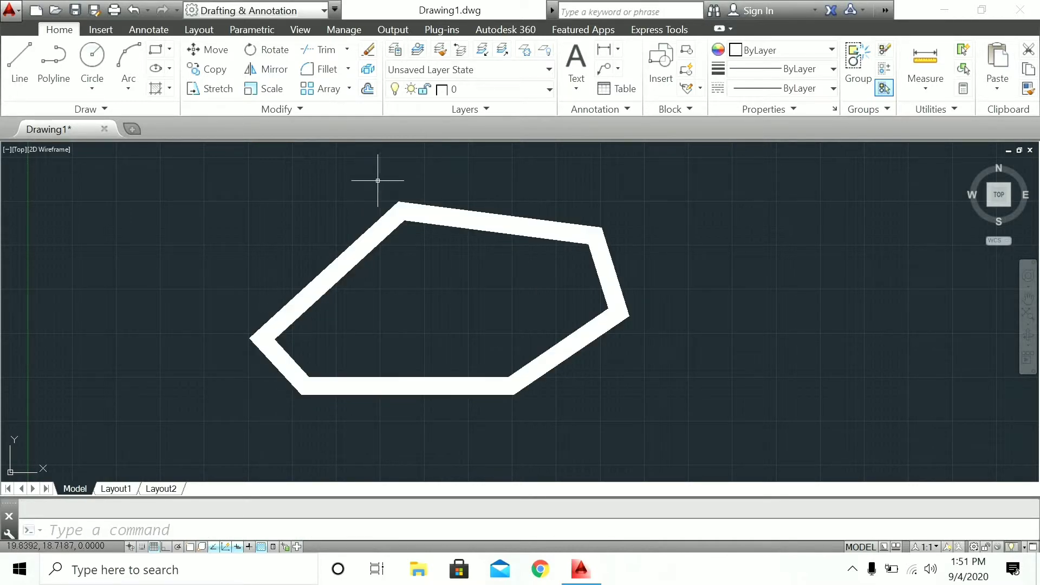
- Erase the wide six-sided polyline
{"action": "left_click", "coordinate": [705, 213]}
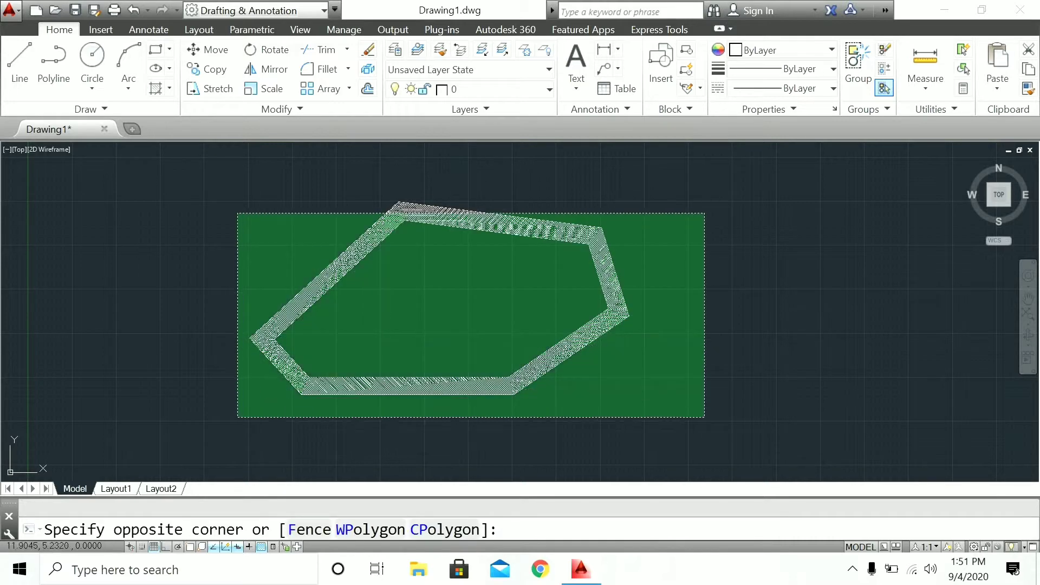
{"action": "left_click", "coordinate": [216, 428]}
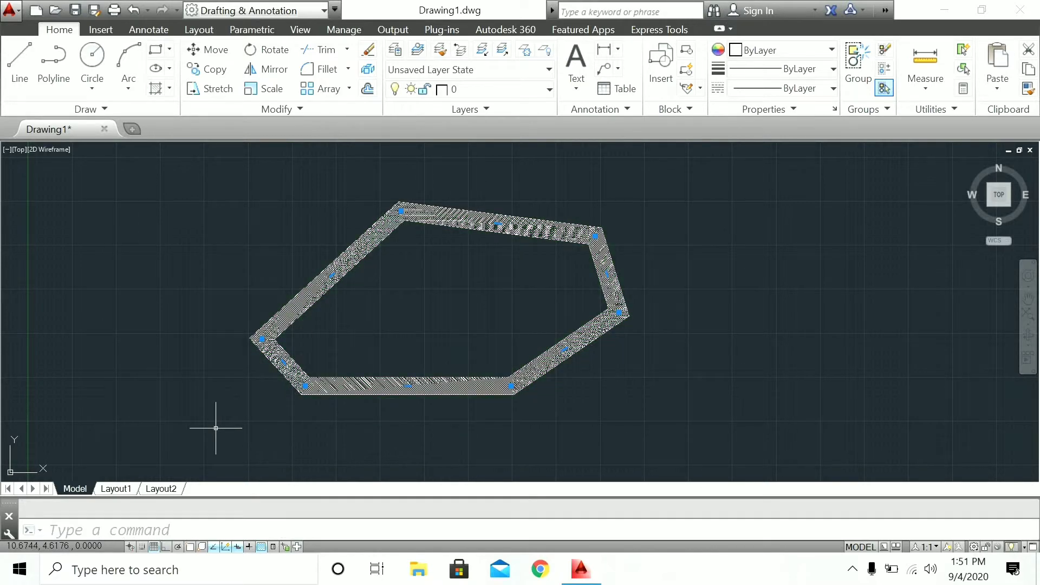
{"action": "type", "text": "e"}
{"action": "key", "text": "Return"}
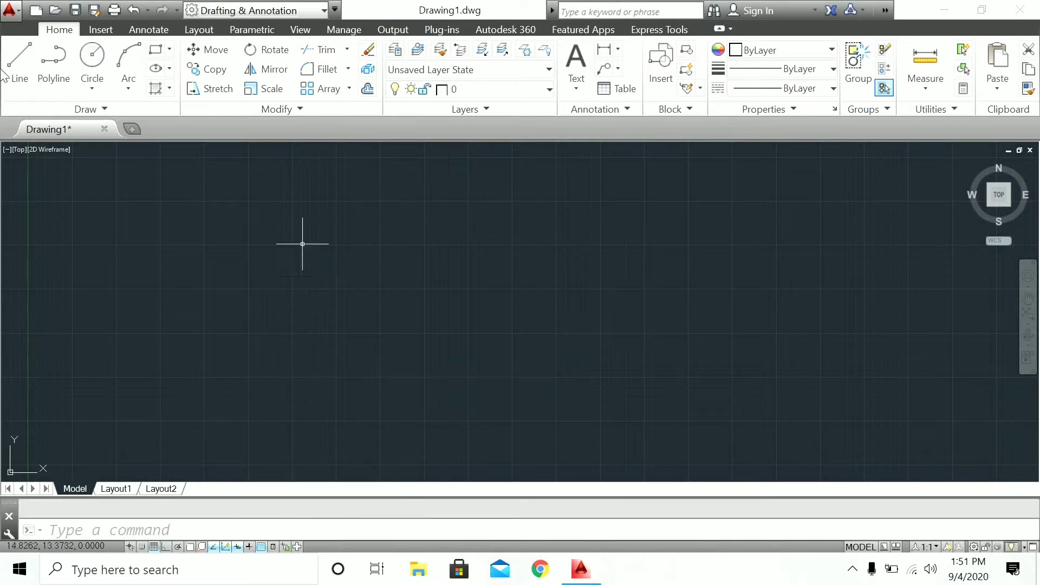
- Start a new polyline in the empty drawing area and set both its starting and ending width to 0
{"action": "left_click", "coordinate": [54, 57]}
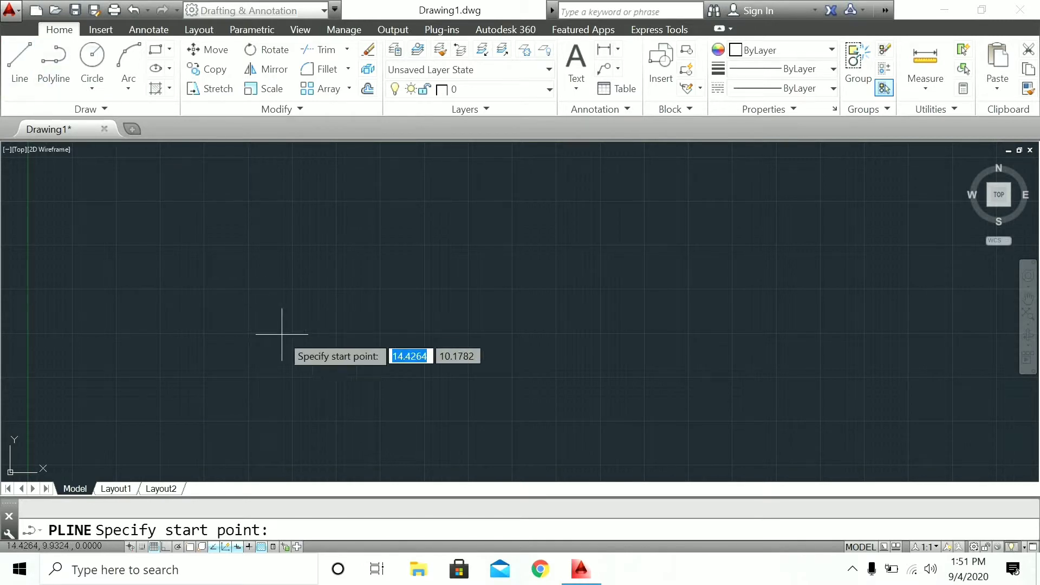
{"action": "left_click", "coordinate": [319, 378]}
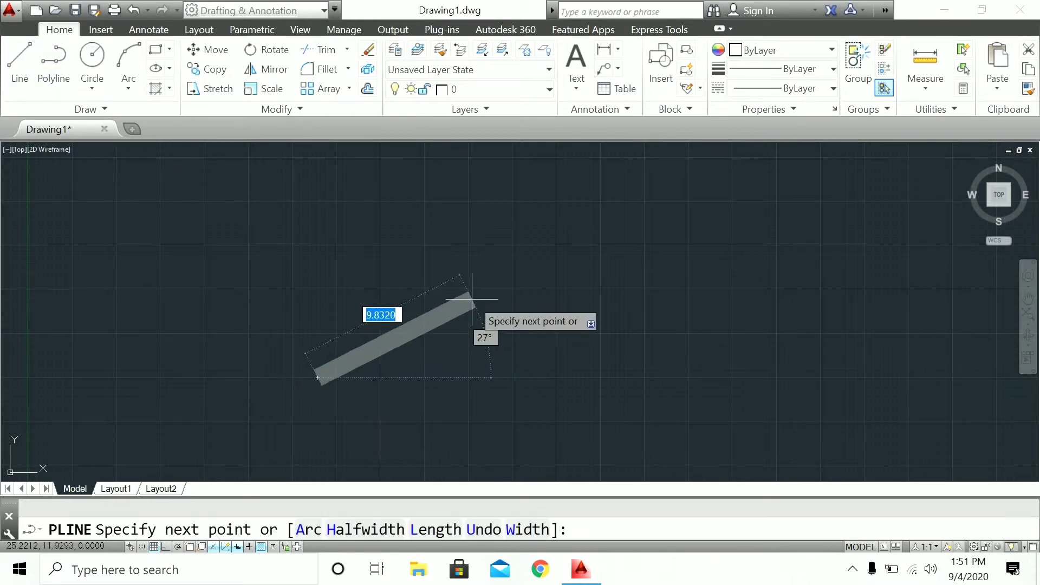
{"action": "left_click", "coordinate": [528, 529]}
{"action": "type", "text": "0"}
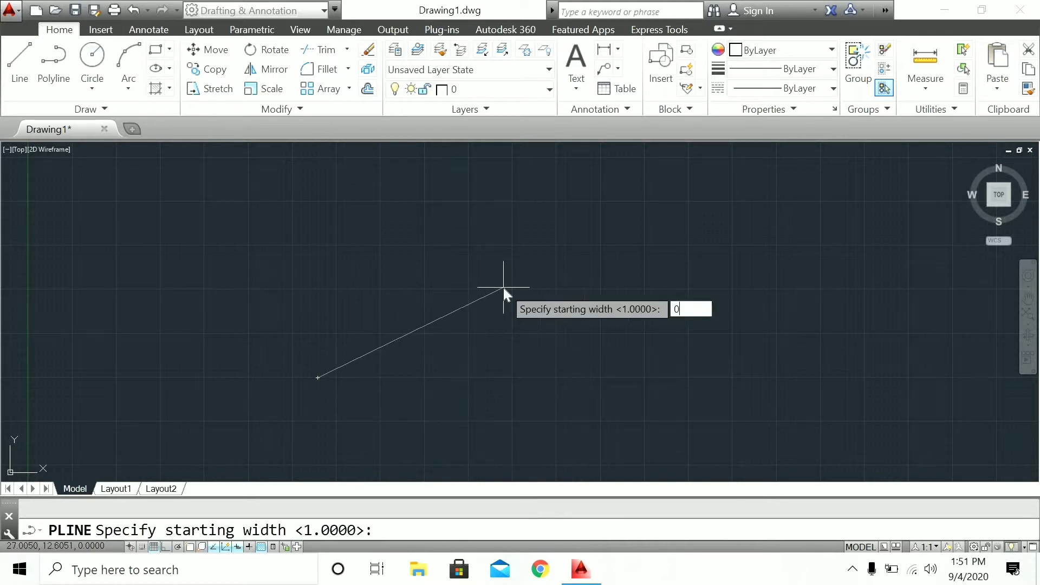
{"action": "key", "text": "Return"}
{"action": "type", "text": "0"}
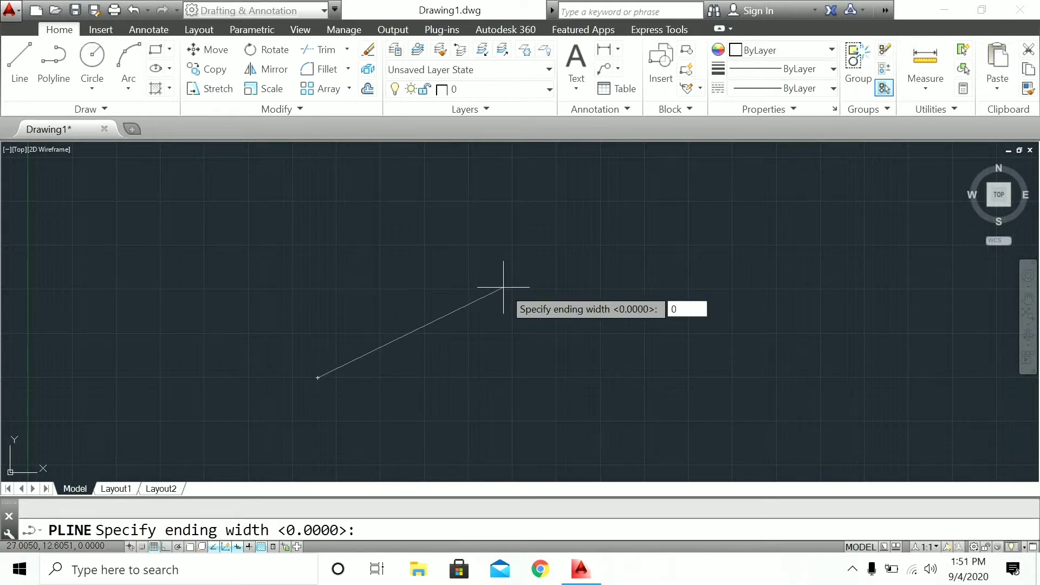
{"action": "key", "text": "Return"}
- Continue the zero-width polyline through four more corners and close it into an irregular five-sided shape
{"action": "left_click", "coordinate": [494, 274]}
{"action": "left_click", "coordinate": [670, 290]}
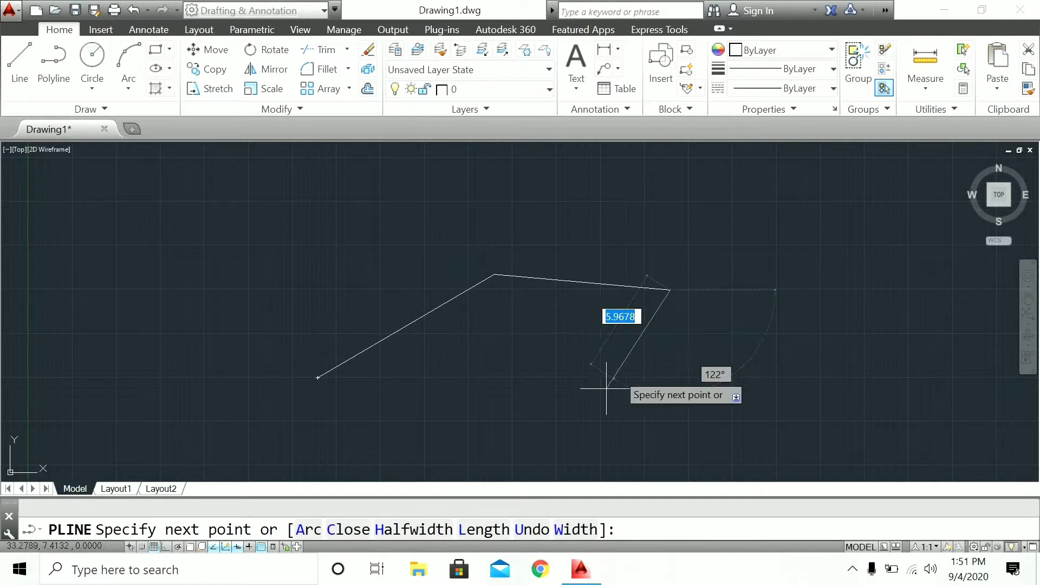
{"action": "left_click", "coordinate": [590, 409]}
{"action": "left_click", "coordinate": [323, 402]}
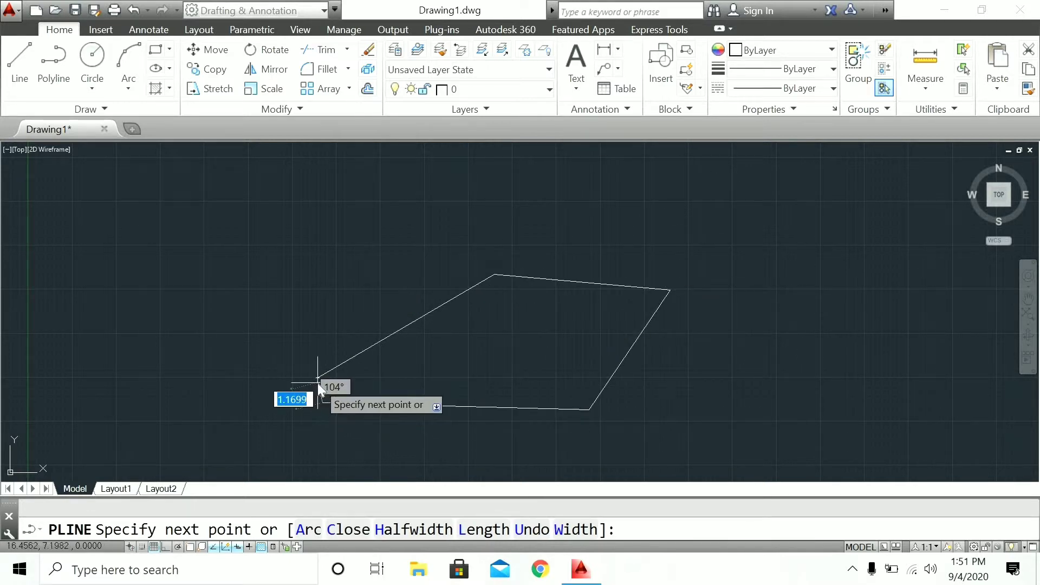
{"action": "type", "text": "c"}
{"action": "key", "text": "Return"}
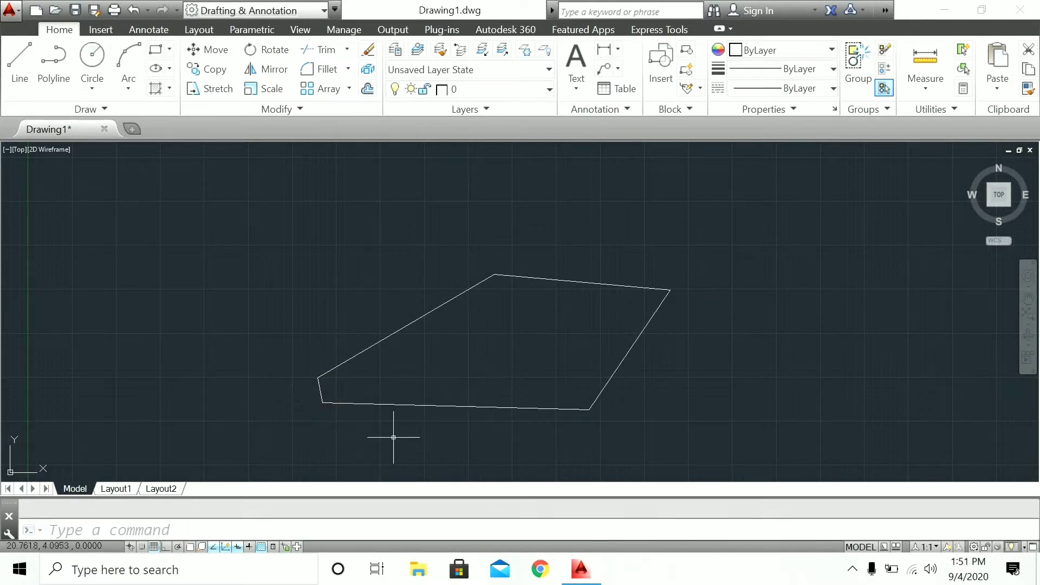
- Erase the thin five-sided polyline
{"action": "left_click", "coordinate": [363, 351]}
{"action": "key", "text": "Delete"}
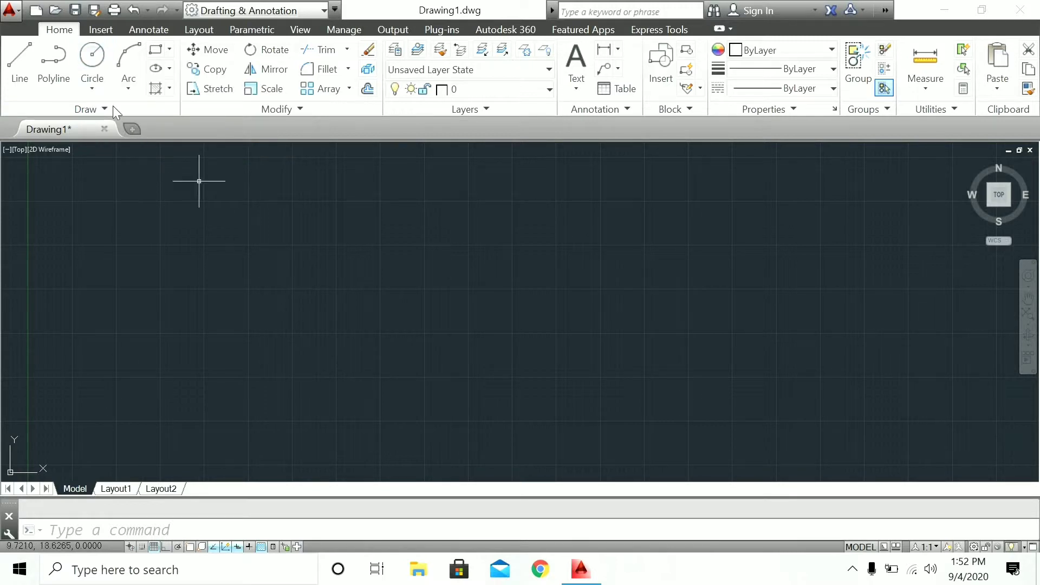
- Draw a circle by center and diameter near the middle of the drawing area with a diameter of 3
{"action": "left_click", "coordinate": [92, 88]}
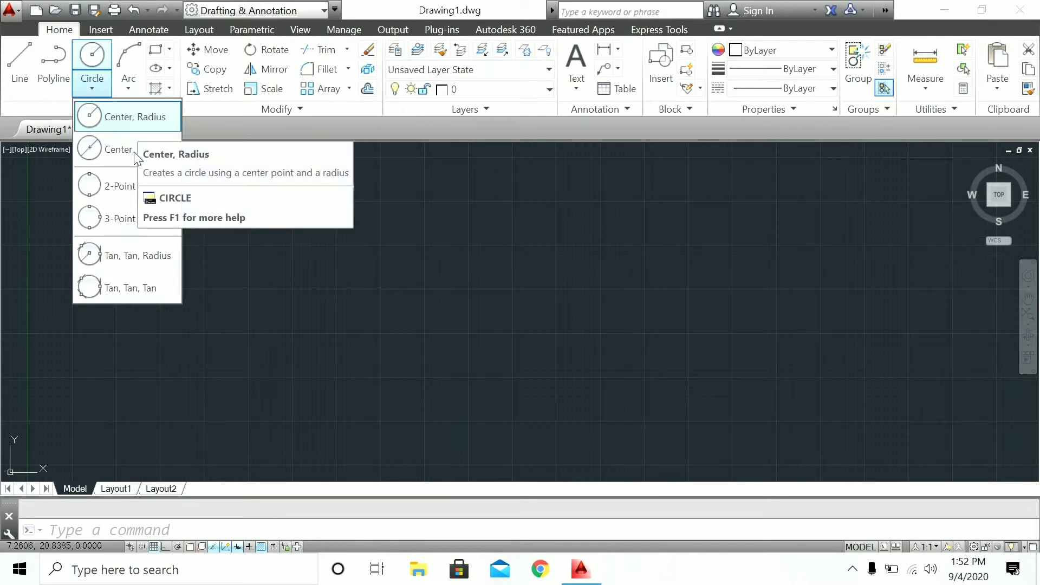
{"action": "left_click", "coordinate": [105, 149]}
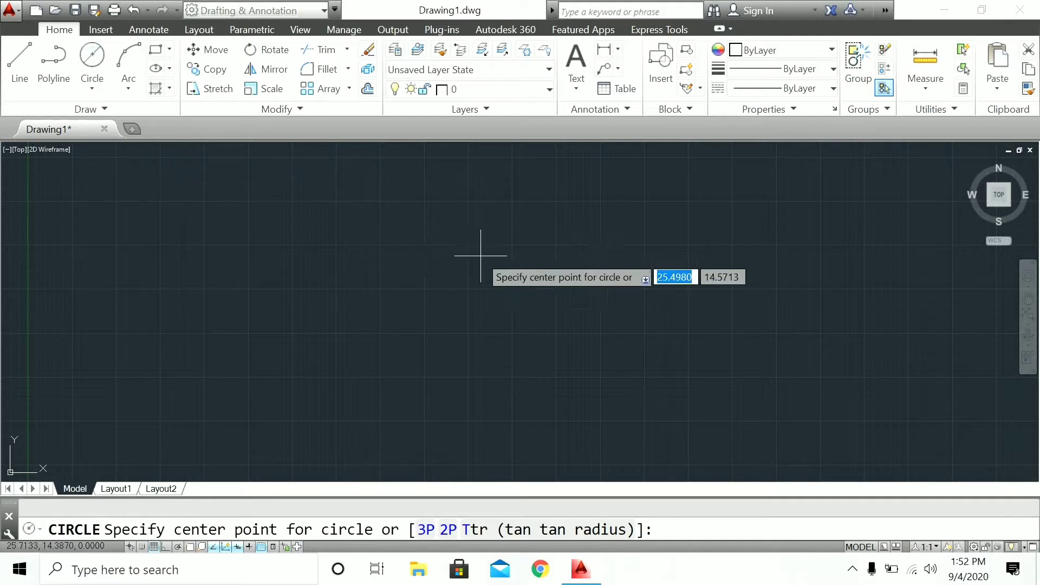
{"action": "left_click", "coordinate": [433, 290]}
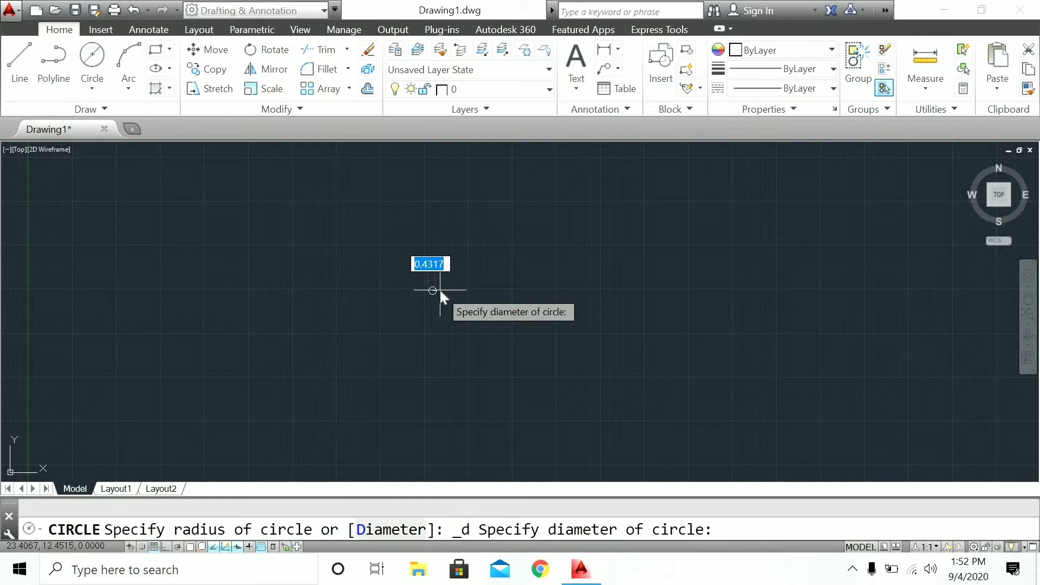
{"action": "type", "text": "3"}
{"action": "key", "text": "Return"}
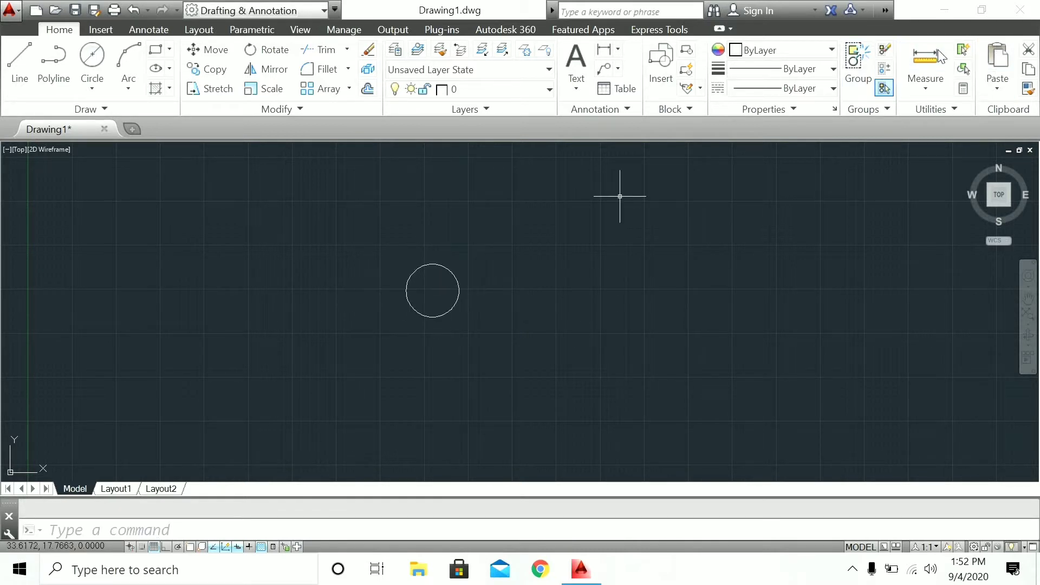
- Measure the circle's radius and exit the measuring command
{"action": "left_click", "coordinate": [925, 59]}
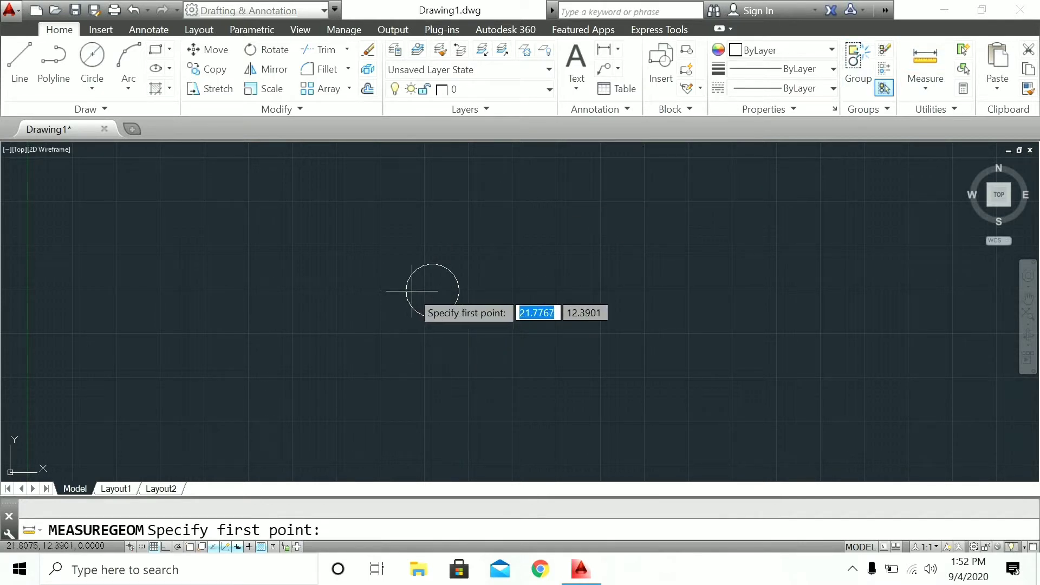
{"action": "left_click", "coordinate": [921, 90]}
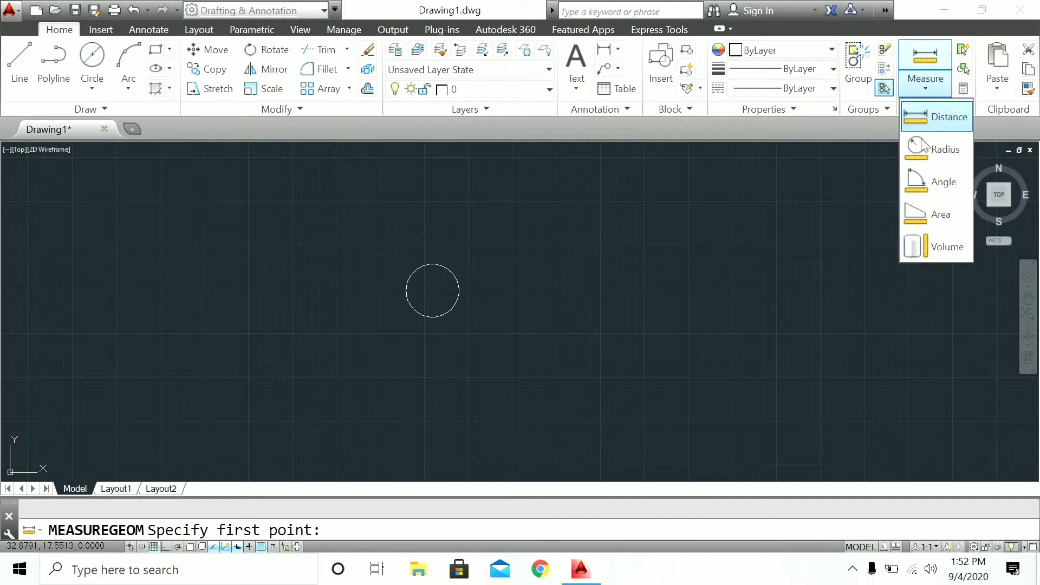
{"action": "left_click", "coordinate": [927, 147]}
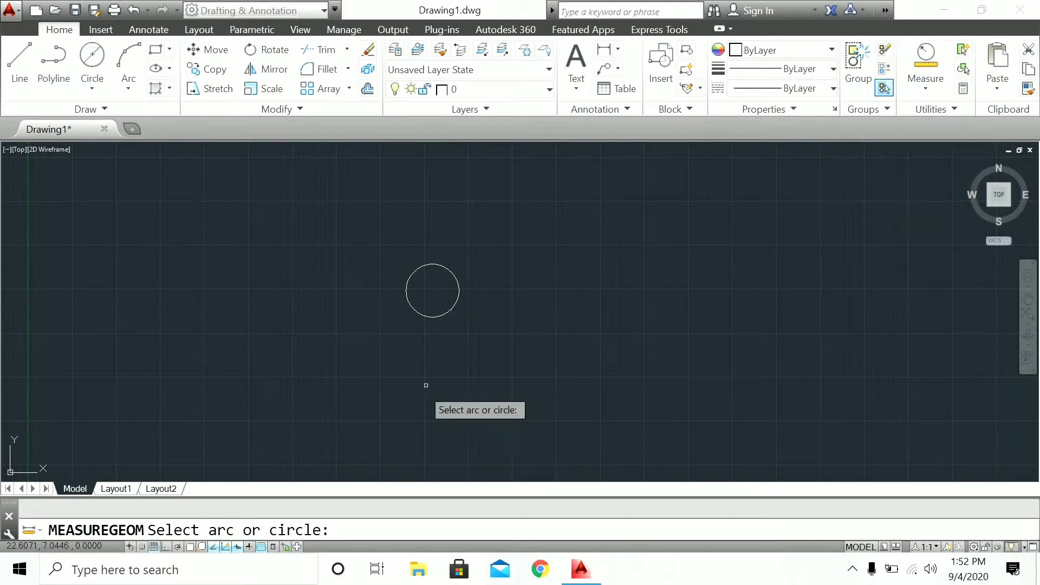
{"action": "left_click", "coordinate": [459, 295]}
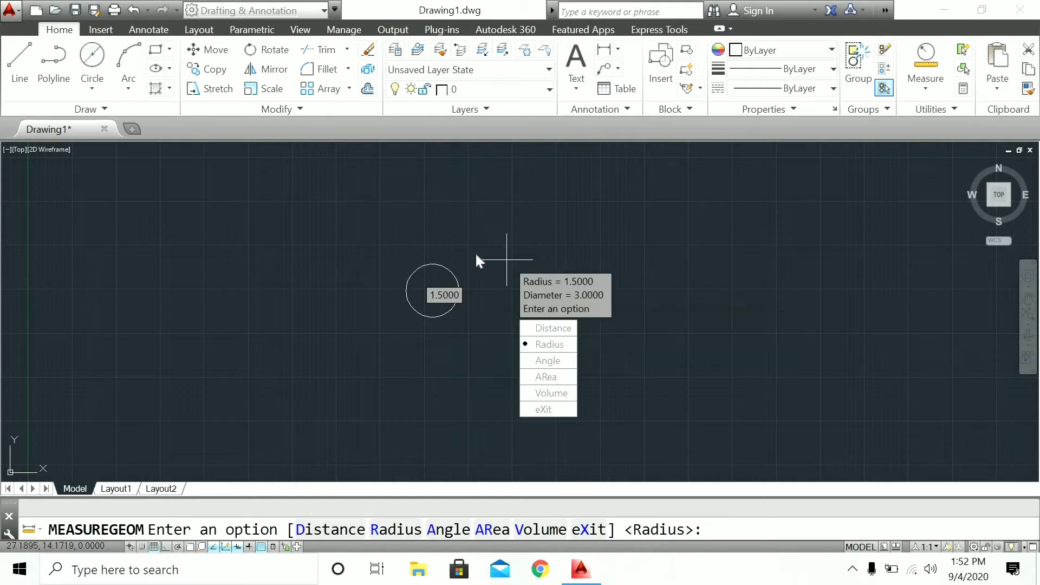
{"action": "type", "text": "x"}
{"action": "key", "text": "Return"}
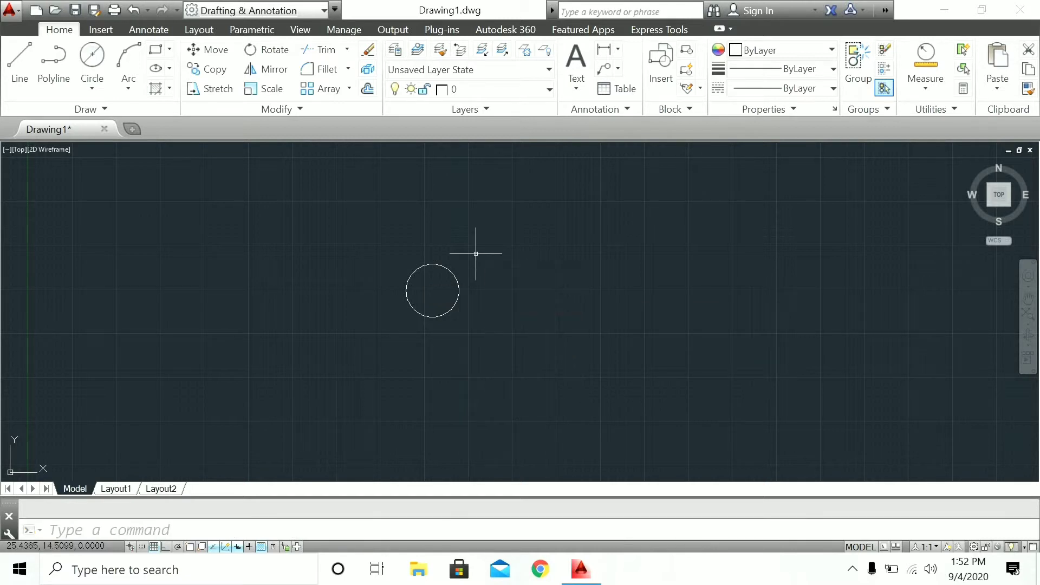
- Erase the circle with a crossing selection
{"action": "left_click", "coordinate": [462, 265]}
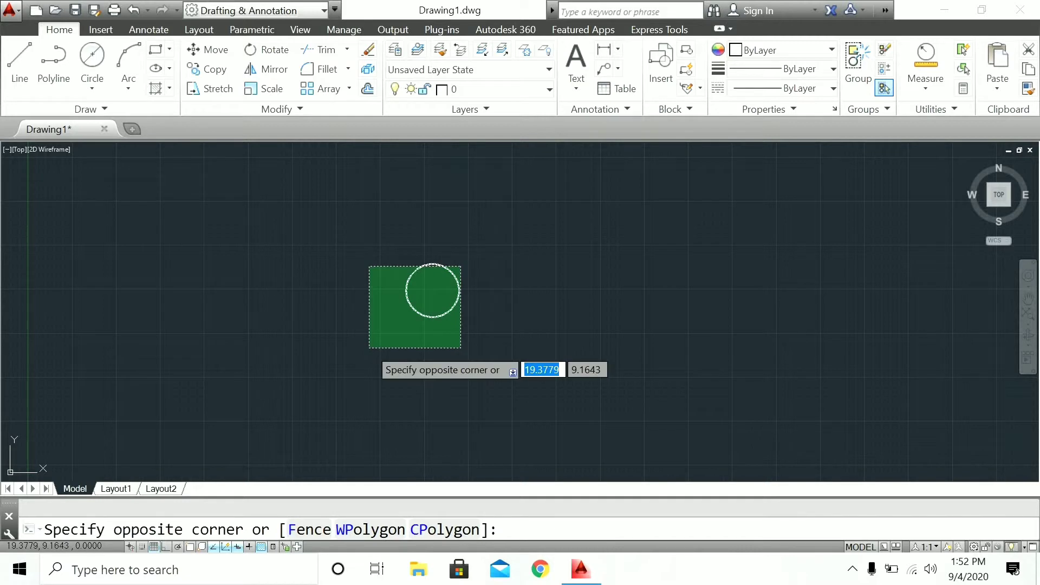
{"action": "left_click", "coordinate": [370, 347]}
{"action": "type", "text": "e"}
{"action": "key", "text": "Return"}
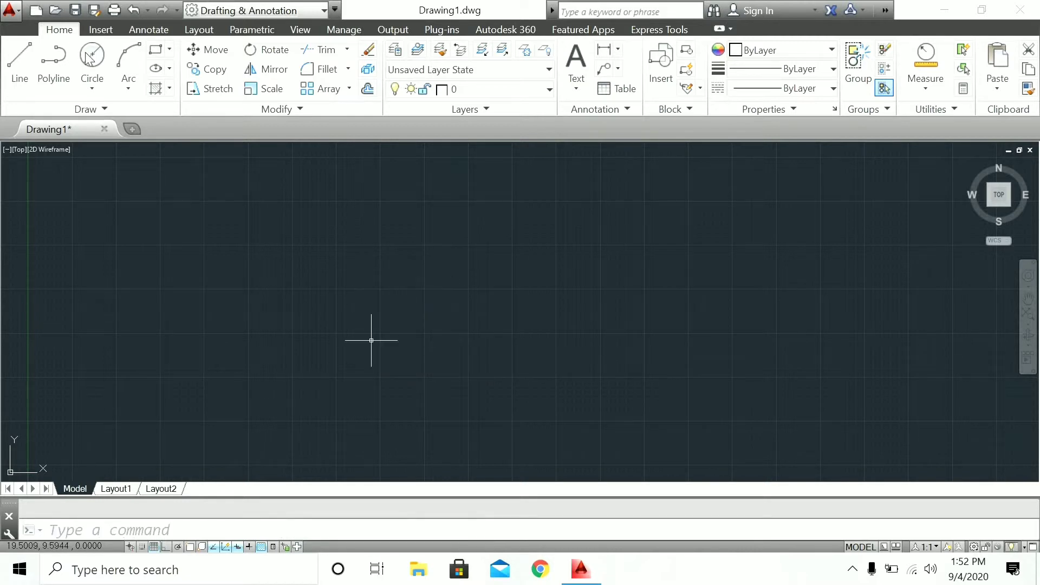
{"action": "left_click", "coordinate": [93, 86]}
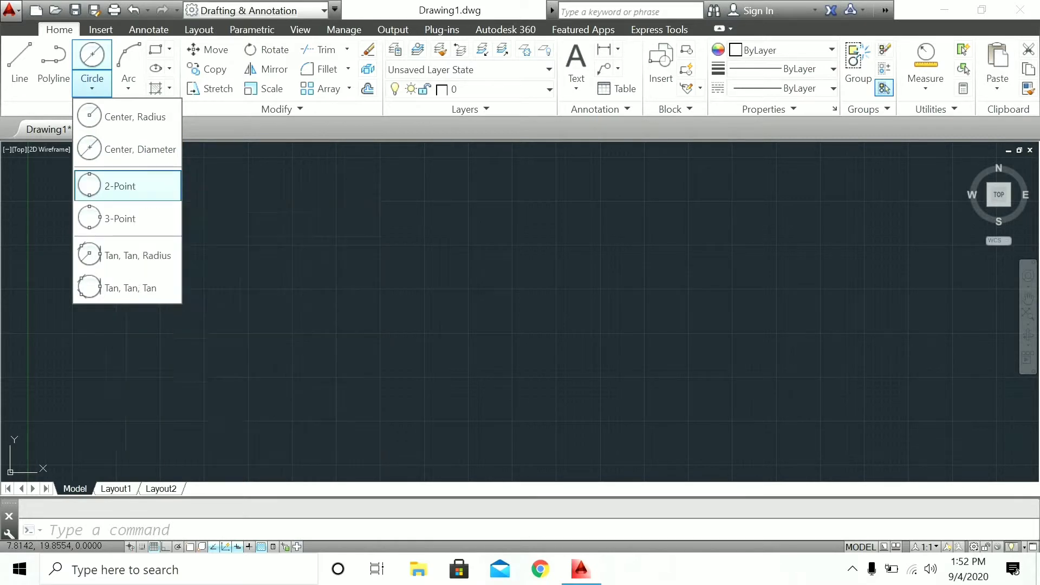
{"action": "left_click", "coordinate": [132, 187]}
{"action": "key", "text": "Escape"}
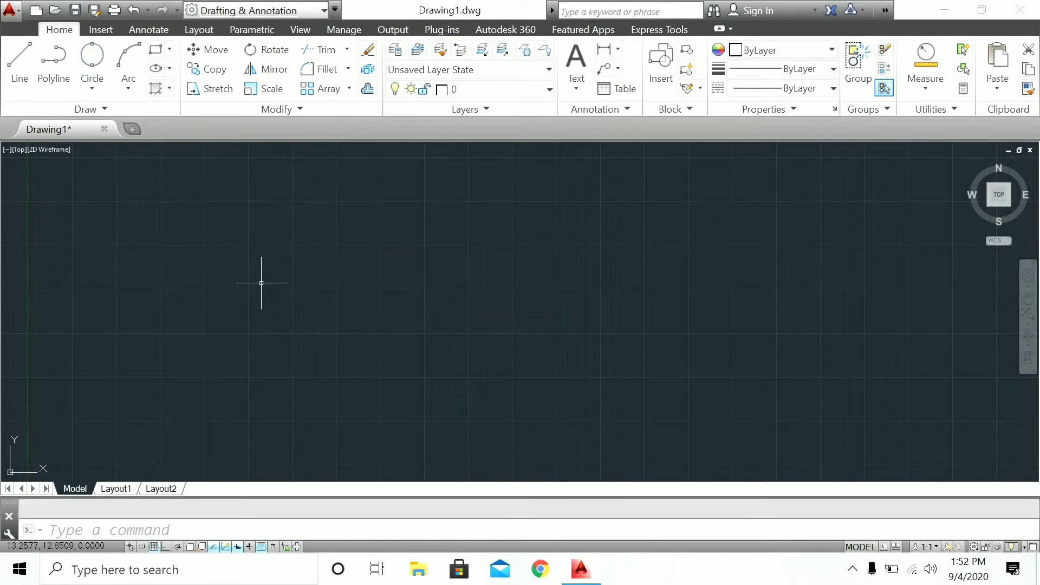
- Turn on Ortho mode and draw a long horizontal line across the middle of the drawing area
{"action": "left_click", "coordinate": [13, 57]}
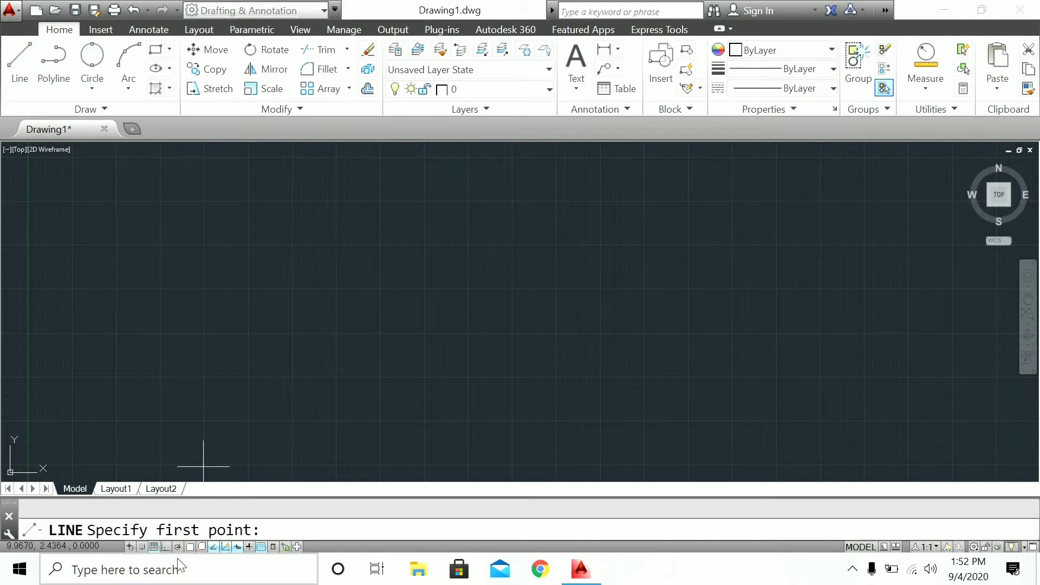
{"action": "left_click", "coordinate": [165, 546]}
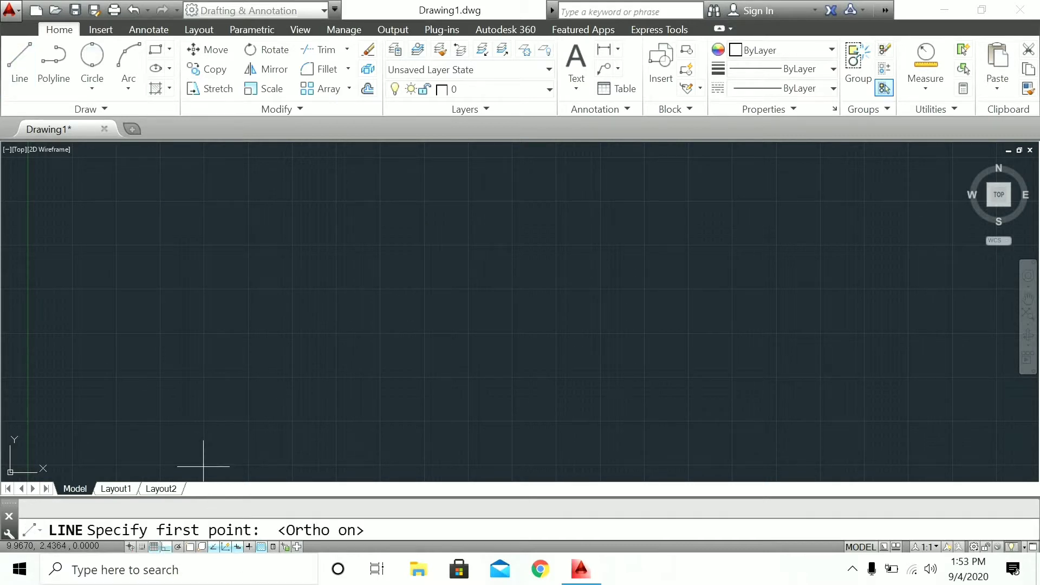
{"action": "left_click", "coordinate": [433, 338]}
{"action": "left_click", "coordinate": [750, 317]}
{"action": "left_click", "coordinate": [442, 243]}
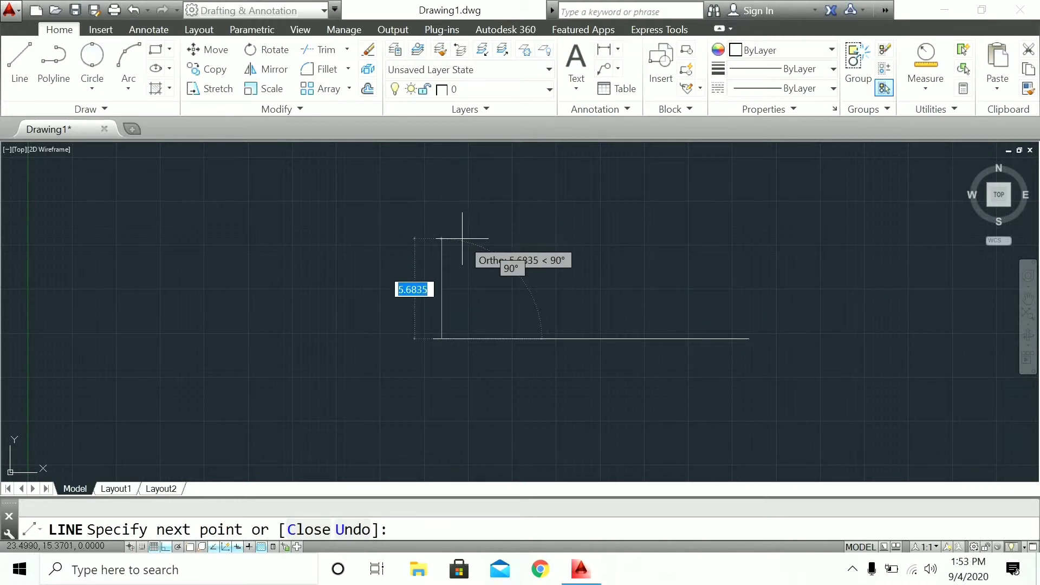
{"action": "key", "text": "Return"}
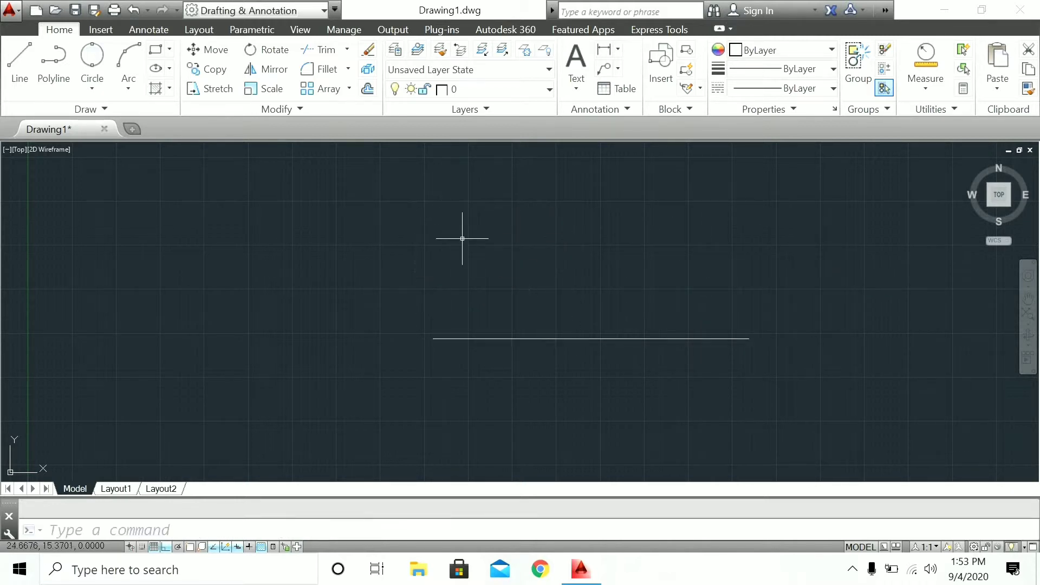
- Draw a second horizontal line directly above the first one, aligned with both of its ends
{"action": "left_click", "coordinate": [20, 64]}
{"action": "left_click", "coordinate": [434, 254]}
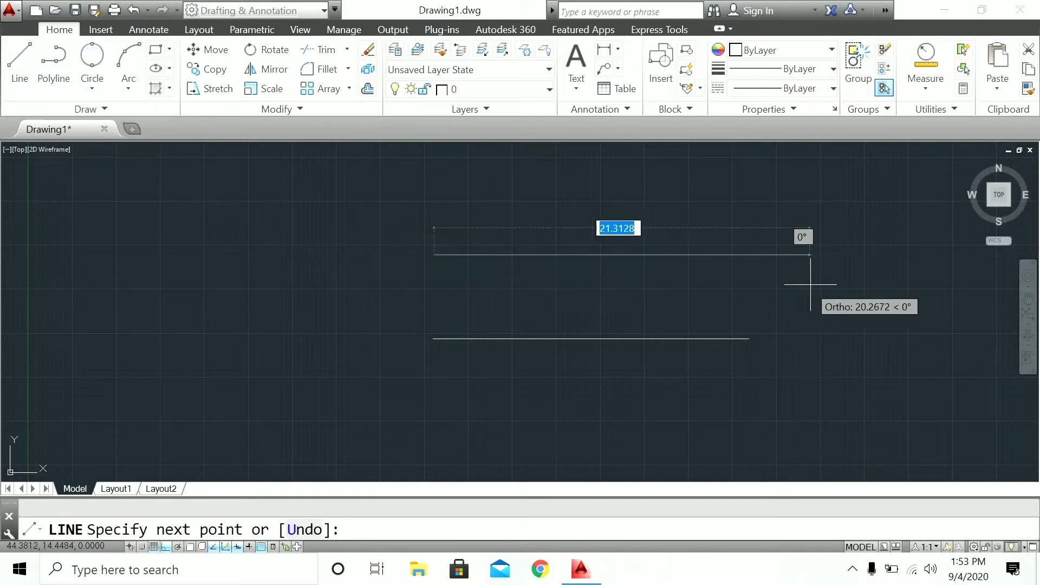
{"action": "left_click", "coordinate": [749, 254]}
{"action": "key", "text": "Return"}
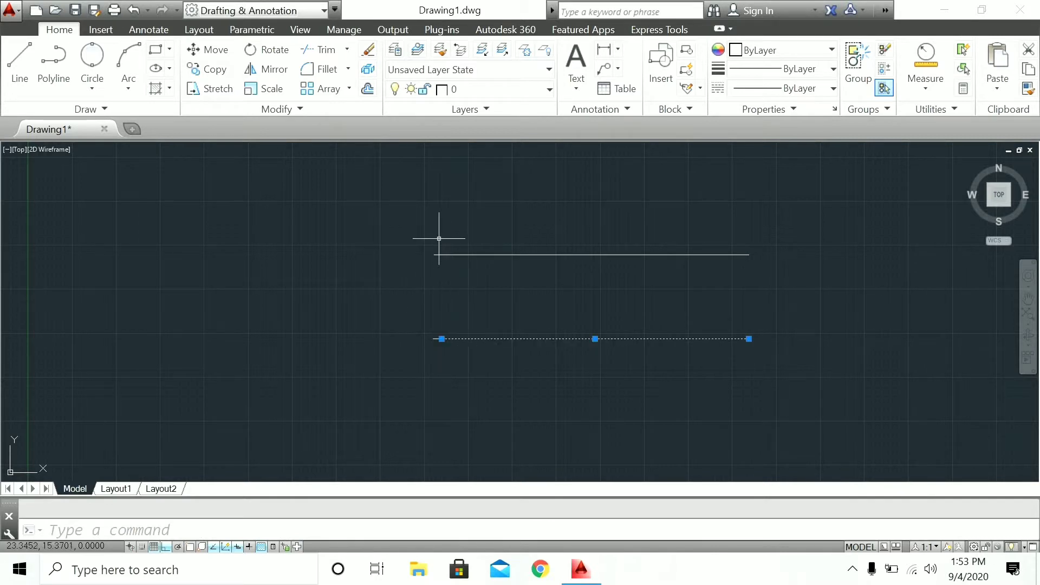
{"action": "left_click", "coordinate": [446, 254]}
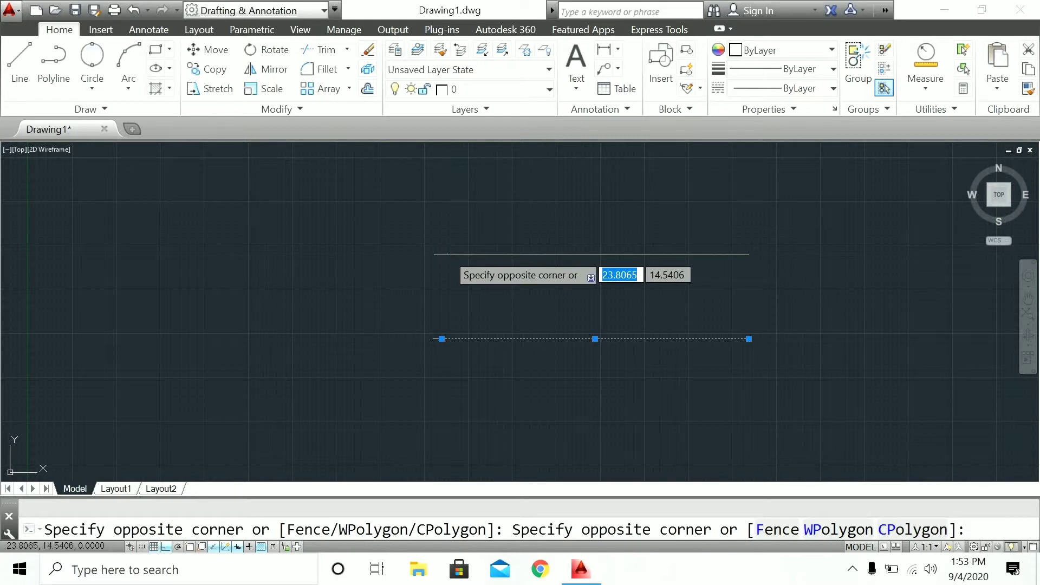
{"action": "left_click", "coordinate": [447, 253]}
- Turn on object snap and draw a two-point circle whose diameter spans the left ends of the two horizontal lines
{"action": "left_click", "coordinate": [190, 545]}
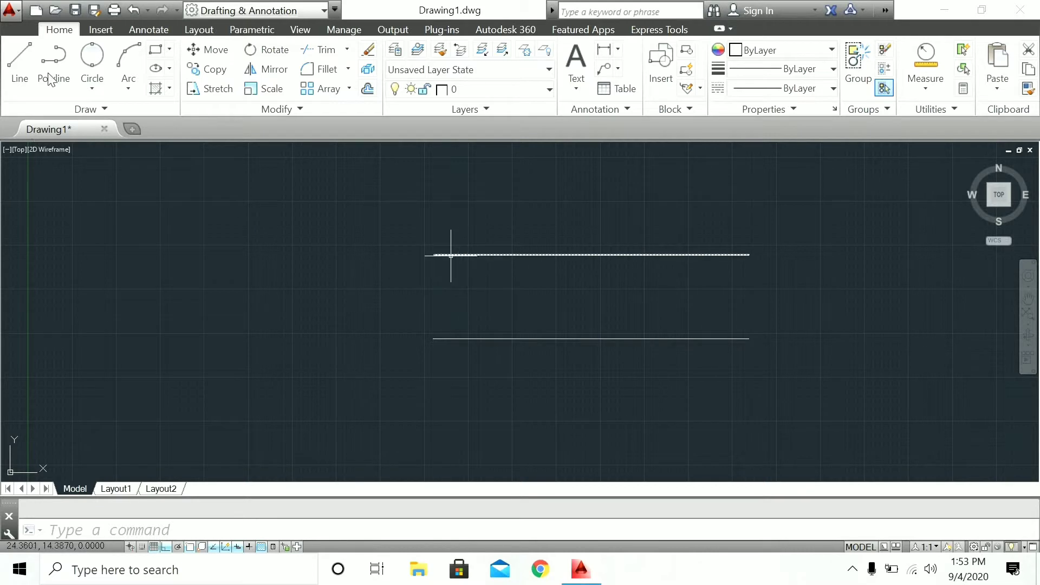
{"action": "left_click", "coordinate": [93, 88]}
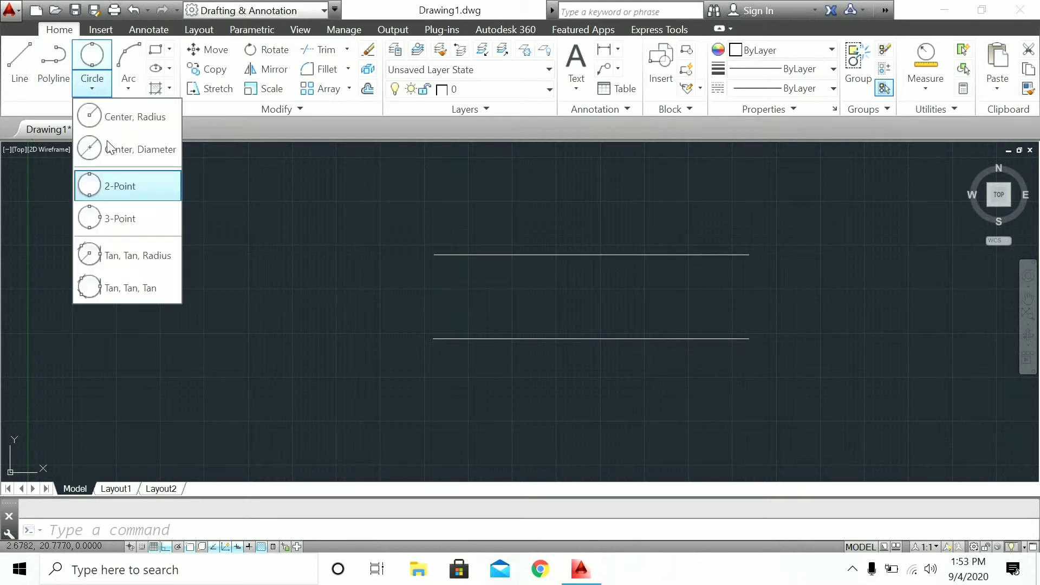
{"action": "left_click", "coordinate": [129, 190]}
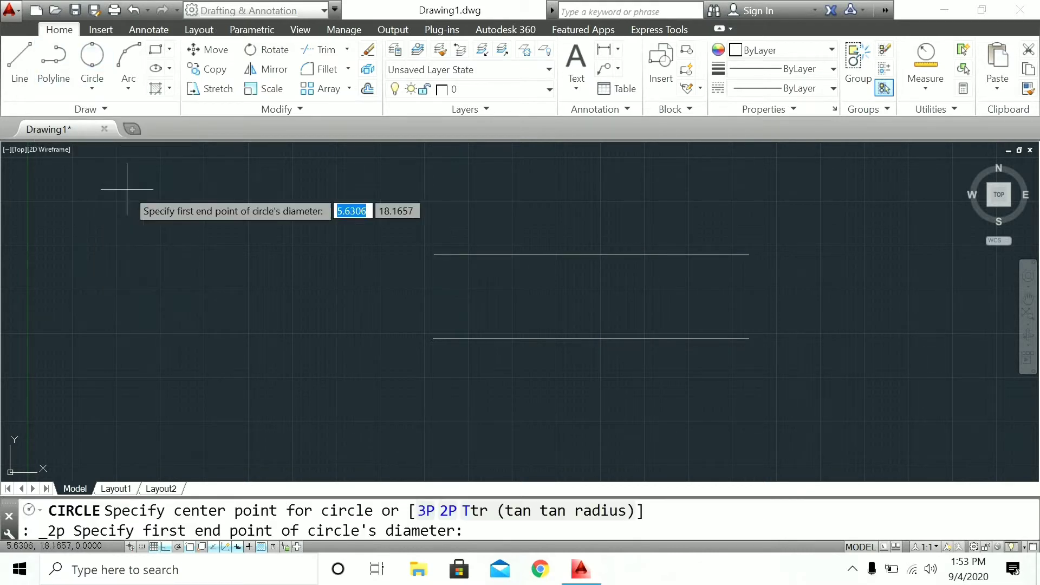
{"action": "left_click", "coordinate": [434, 255]}
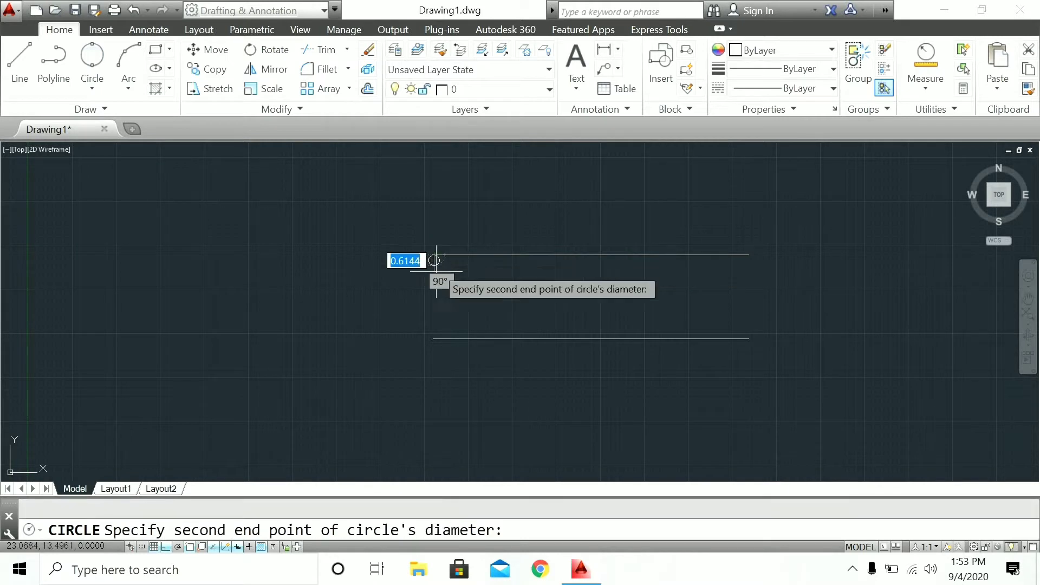
{"action": "left_click", "coordinate": [436, 339]}
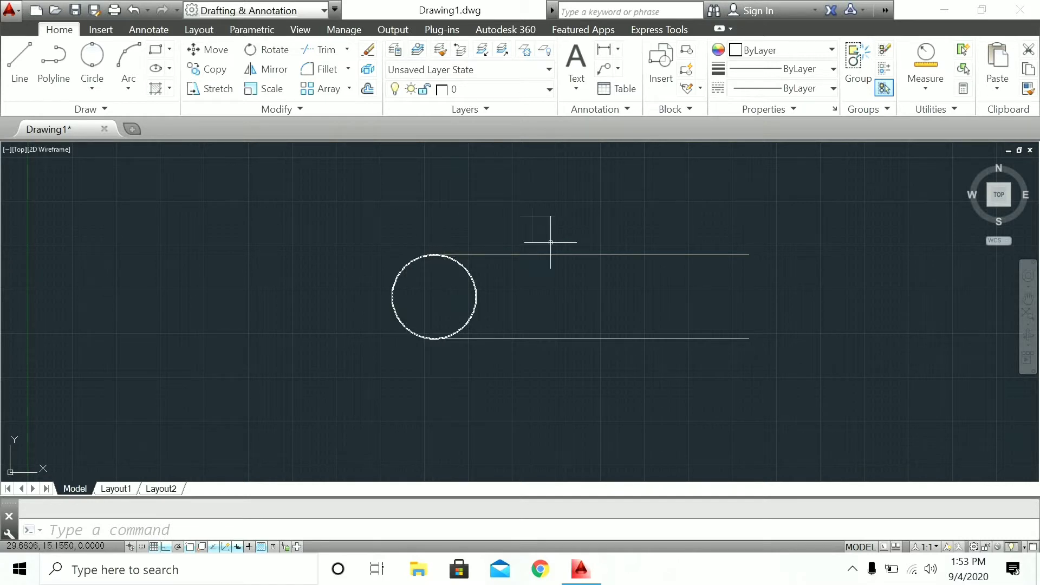
- Draw a two-point circle whose diameter spans the midpoints of the two horizontal lines
{"action": "left_click", "coordinate": [92, 86]}
{"action": "left_click", "coordinate": [125, 185]}
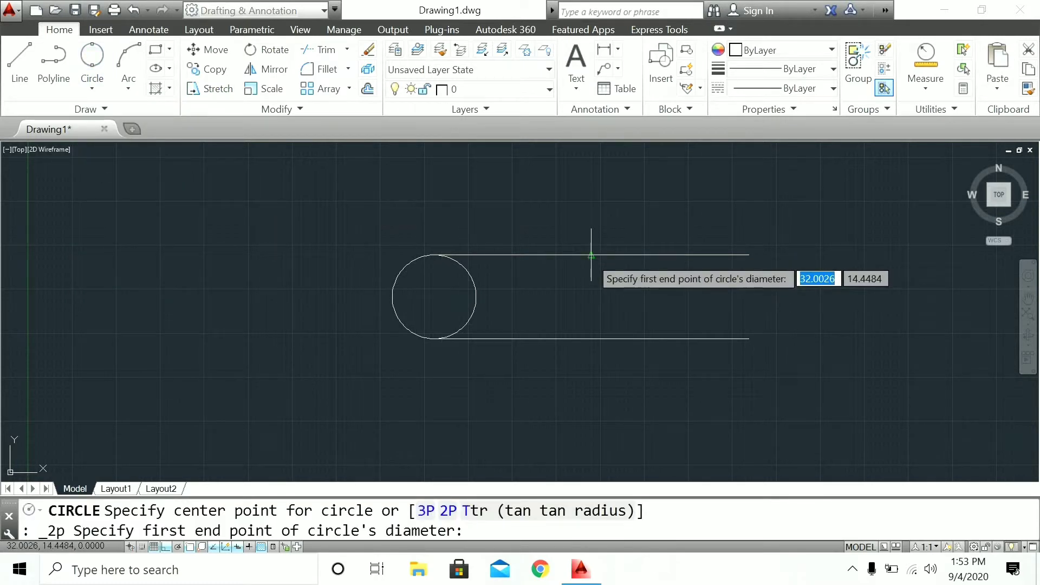
{"action": "left_click", "coordinate": [592, 255]}
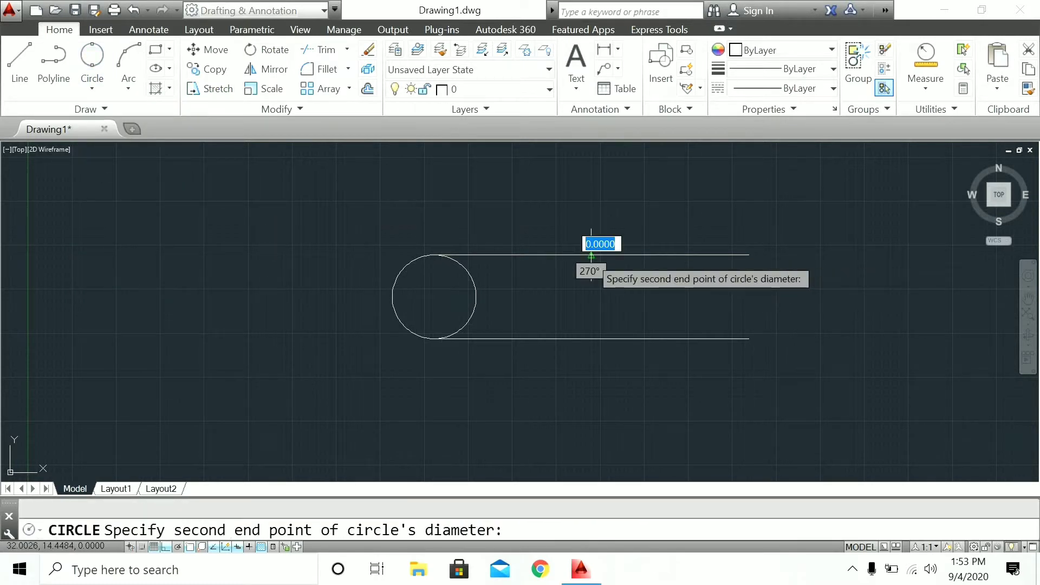
{"action": "left_click", "coordinate": [591, 339]}
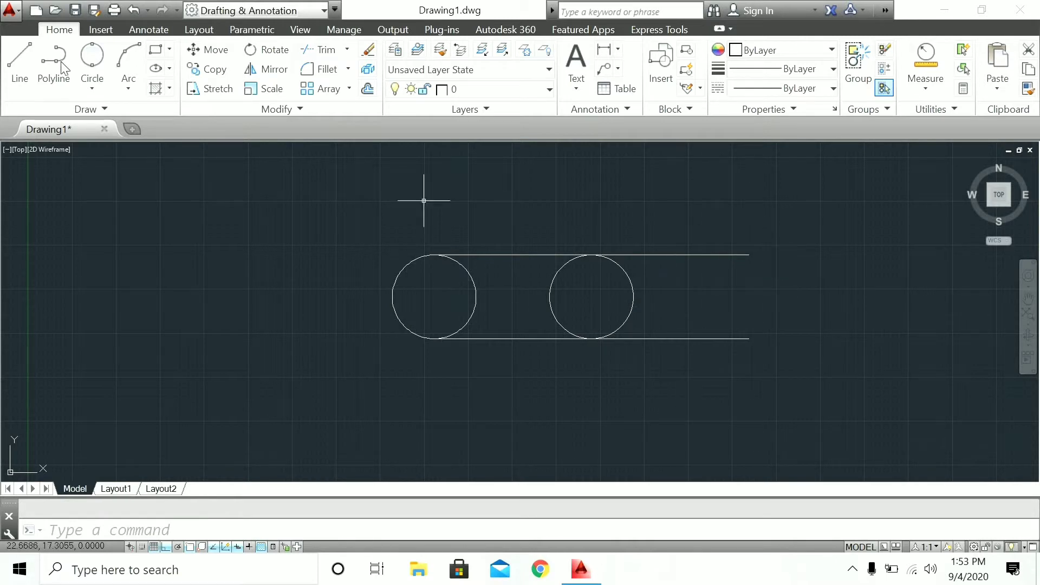
- Draw another two-point circle whose diameter spans the right ends of the two horizontal lines
{"action": "left_click", "coordinate": [92, 87]}
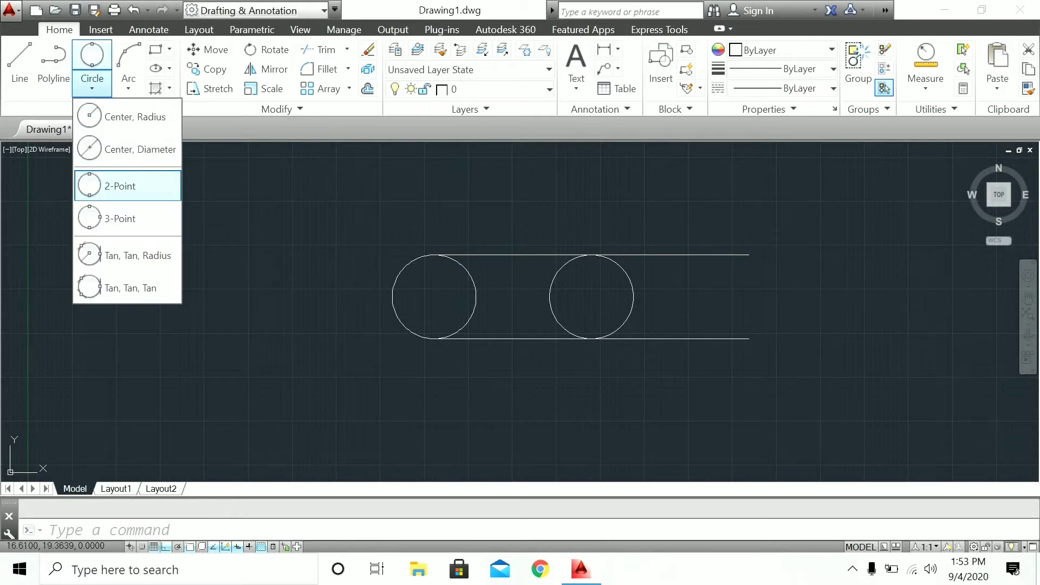
{"action": "left_click", "coordinate": [124, 186]}
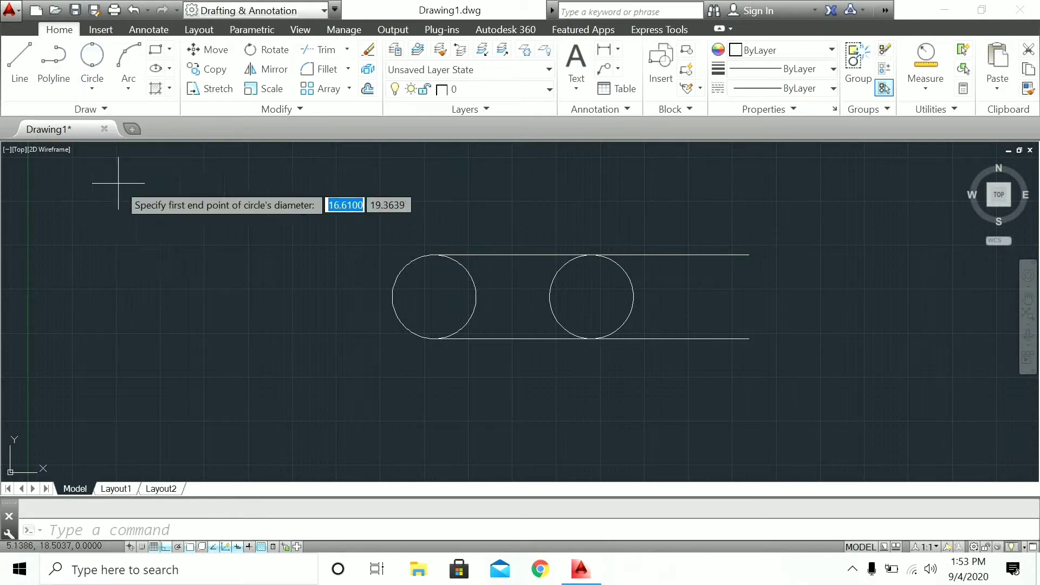
{"action": "left_click", "coordinate": [748, 255]}
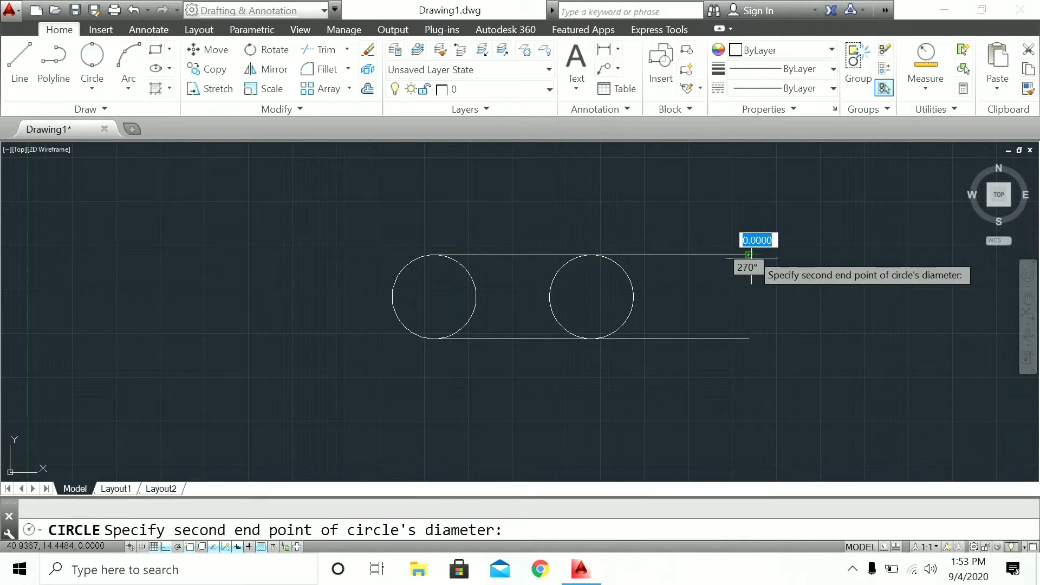
{"action": "left_click", "coordinate": [750, 339]}
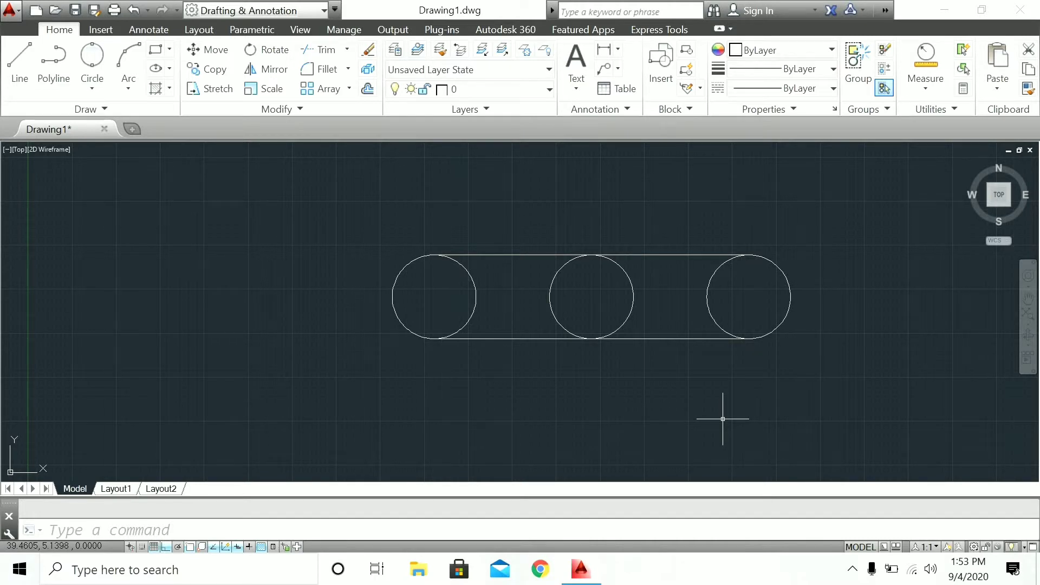
- Delete the three circles and both horizontal lines with a crossing selection
{"action": "left_click", "coordinate": [833, 198]}
{"action": "left_click", "coordinate": [209, 443]}
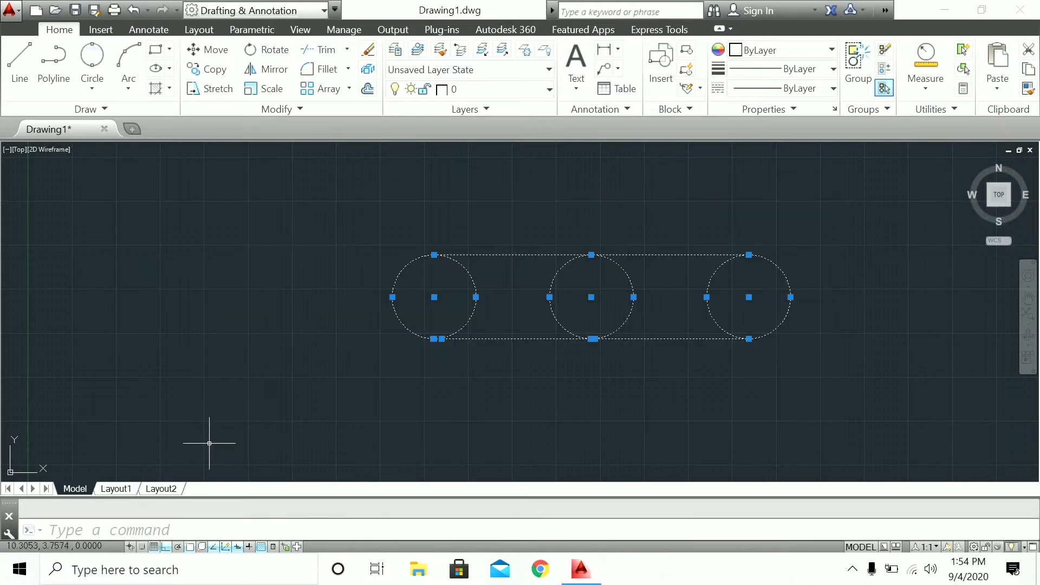
{"action": "key", "text": "Delete"}
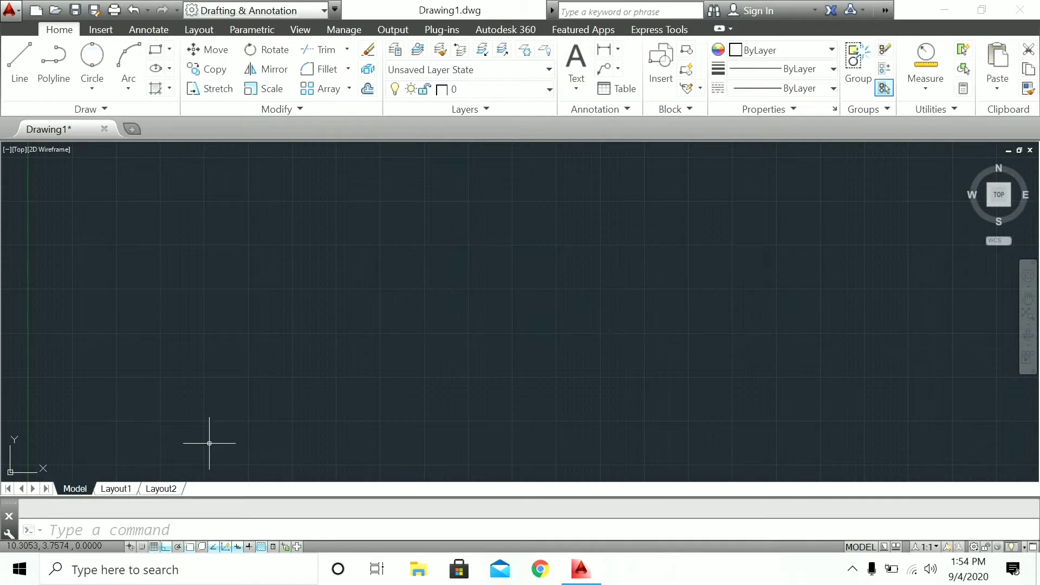
- Draw a single vertical line in the upper-left part of the empty drawing area
{"action": "left_click", "coordinate": [92, 85]}
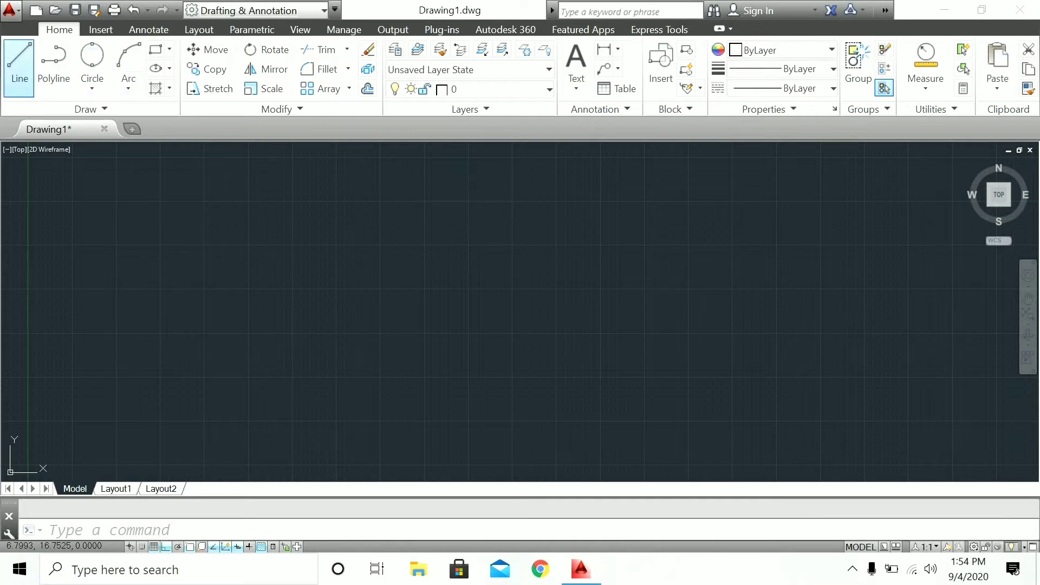
{"action": "left_click", "coordinate": [20, 62]}
{"action": "left_click", "coordinate": [291, 305]}
{"action": "left_click", "coordinate": [292, 191]}
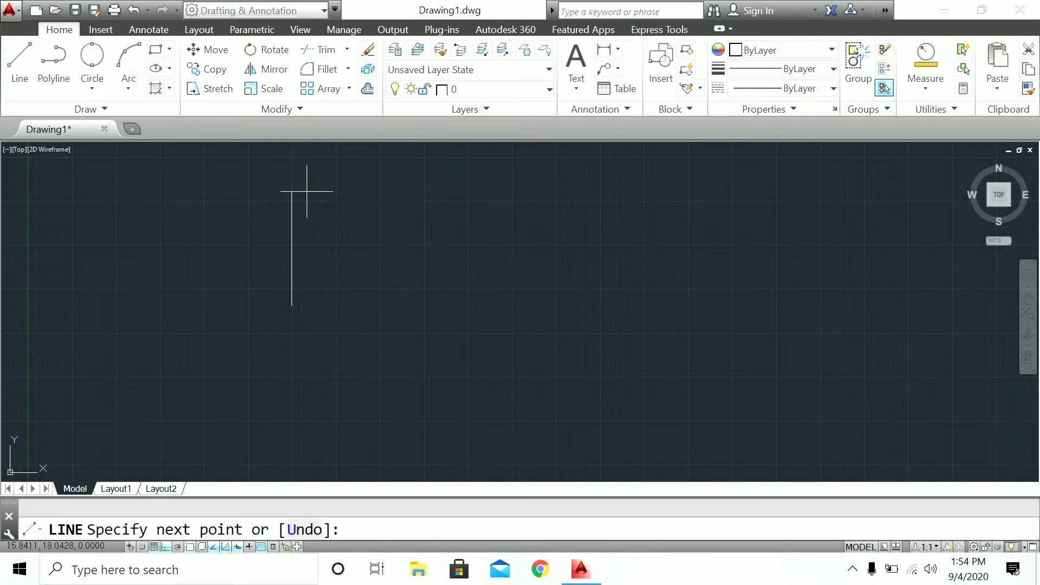
{"action": "key", "text": "Return"}
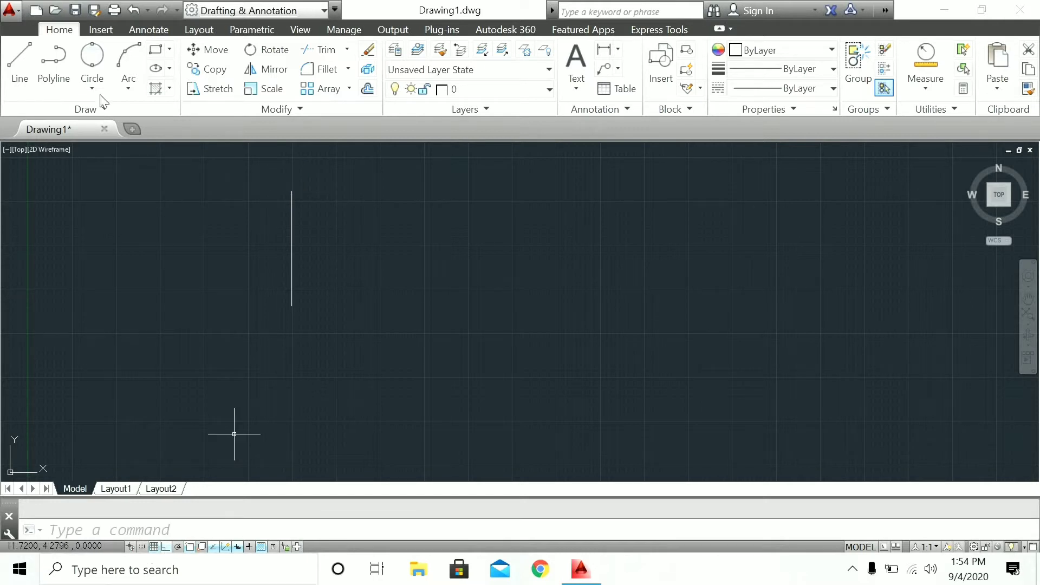
- With Ortho mode off, draw a line sloping up to the right, starting beside the vertical line's lower end
{"action": "key", "text": "Return"}
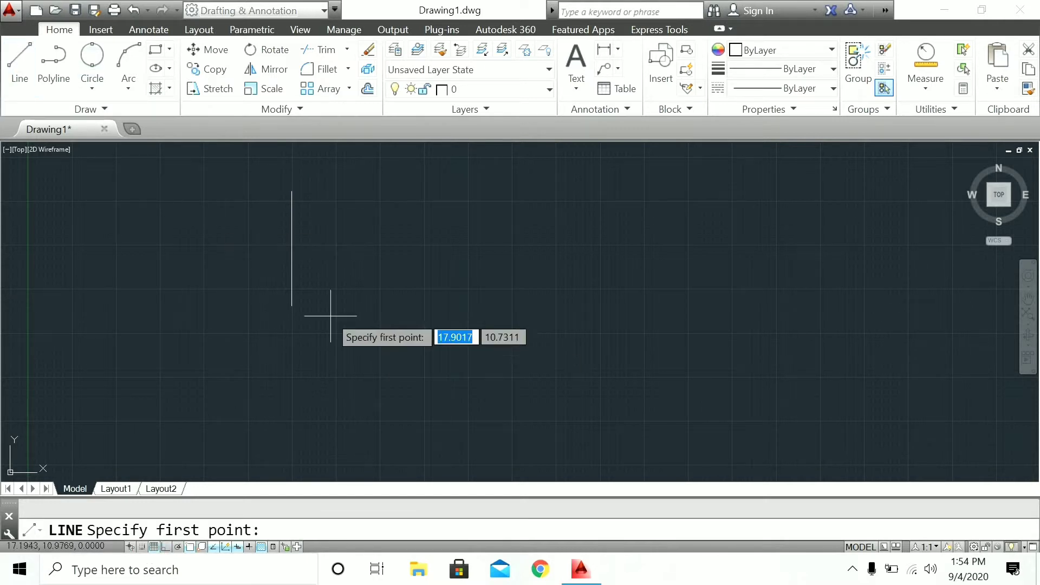
{"action": "left_click", "coordinate": [324, 313]}
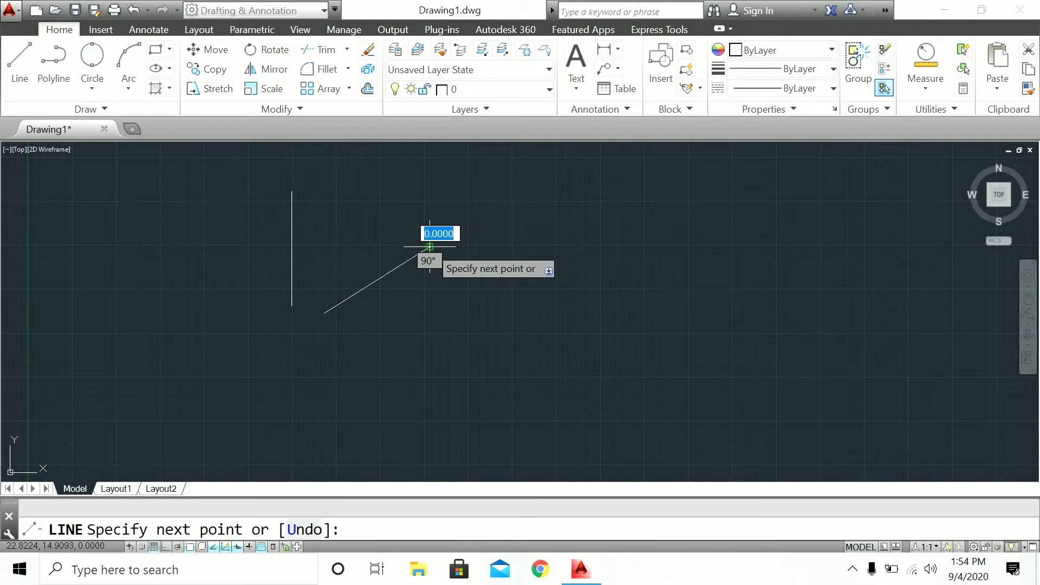
{"action": "left_click", "coordinate": [429, 246]}
{"action": "key", "text": "Return"}
- Draw a line sloping down to the right from near the vertical line's upper end, leaving the three lines as an open triangle
{"action": "type", "text": "l"}
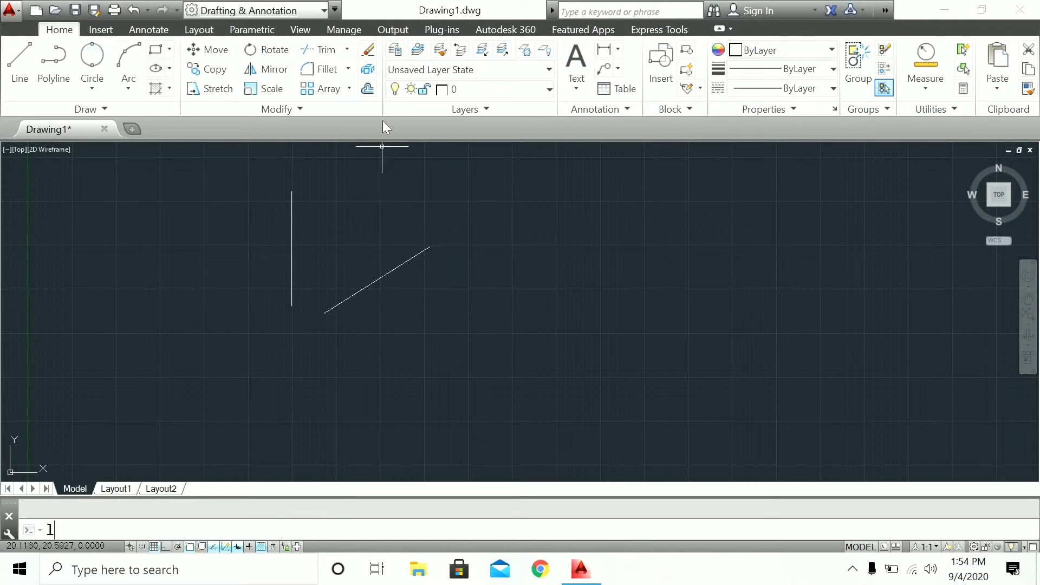
{"action": "key", "text": "Return"}
{"action": "left_click", "coordinate": [322, 183]}
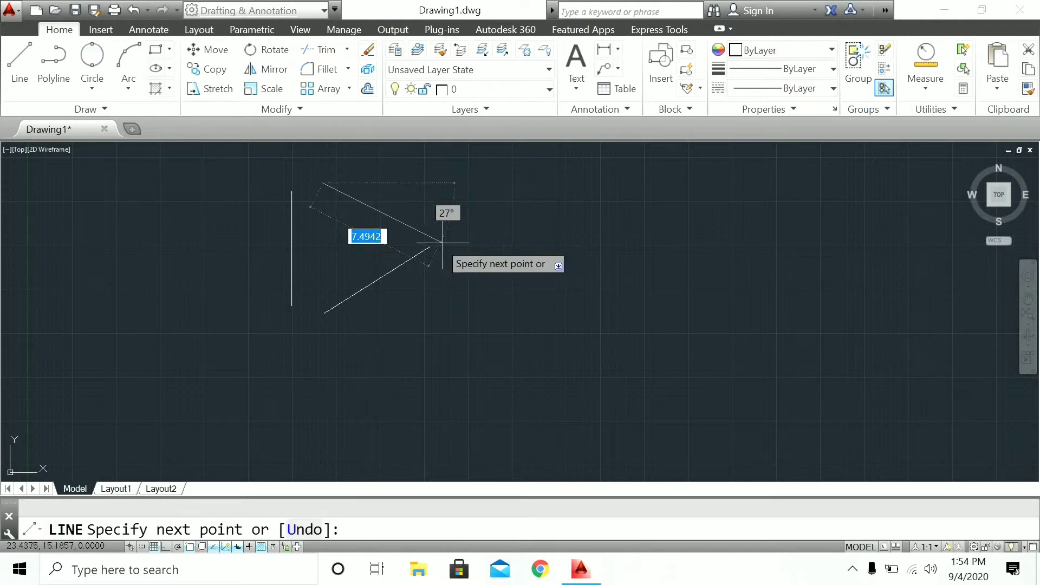
{"action": "left_click", "coordinate": [426, 219]}
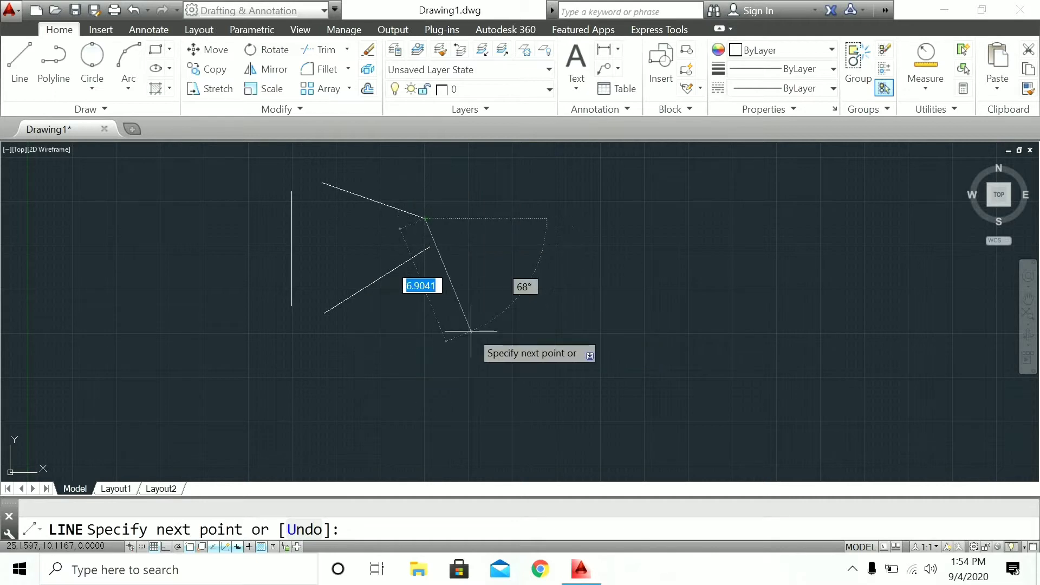
{"action": "key", "text": "Return"}
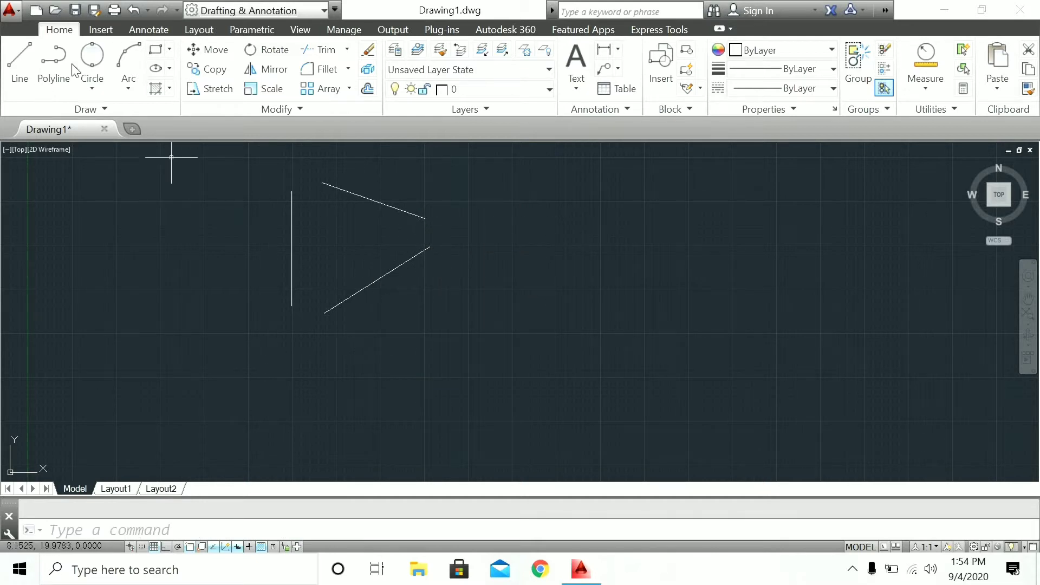
- Draw a three-point circle through the midpoints of the vertical line, the upper sloped line and the lower sloped line
{"action": "left_click", "coordinate": [92, 88]}
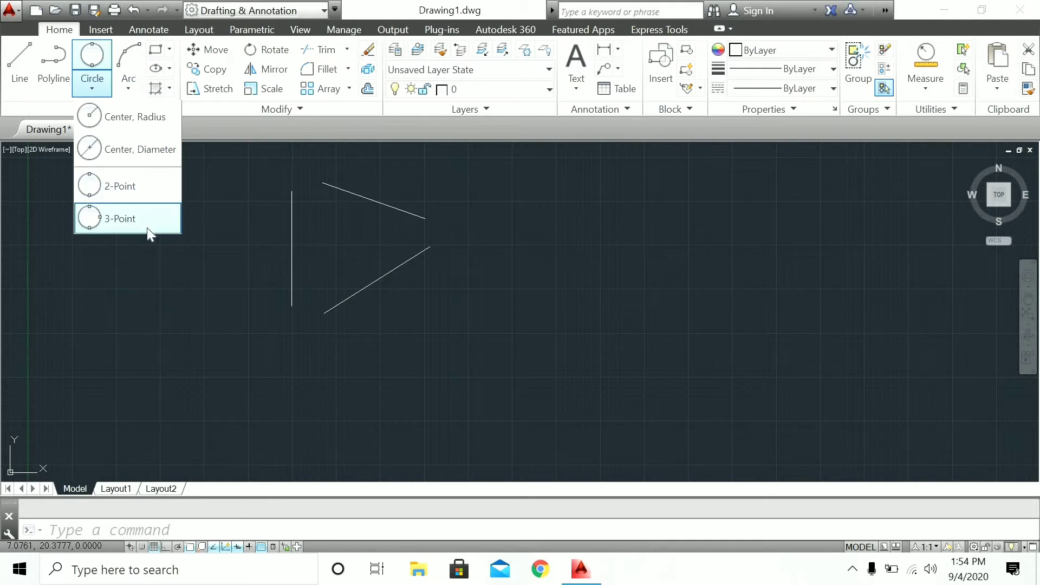
{"action": "left_click", "coordinate": [147, 227]}
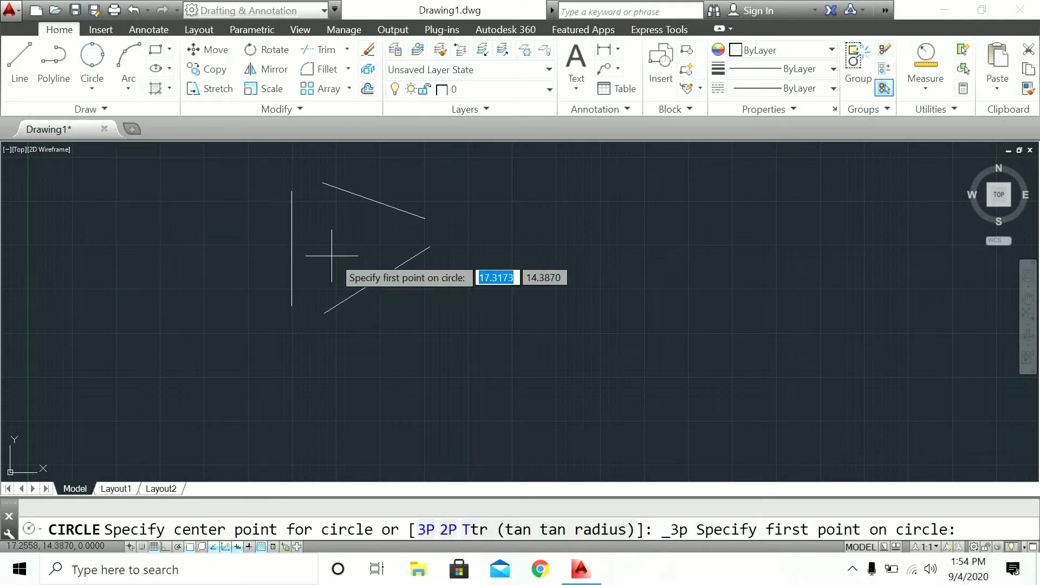
{"action": "left_click", "coordinate": [292, 249]}
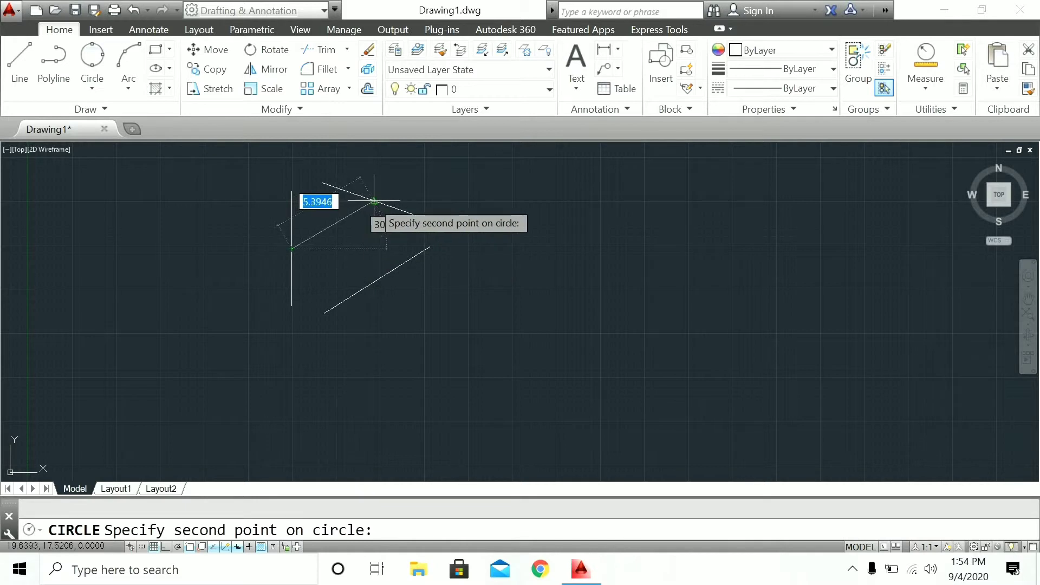
{"action": "left_click", "coordinate": [373, 202]}
{"action": "left_click", "coordinate": [377, 279]}
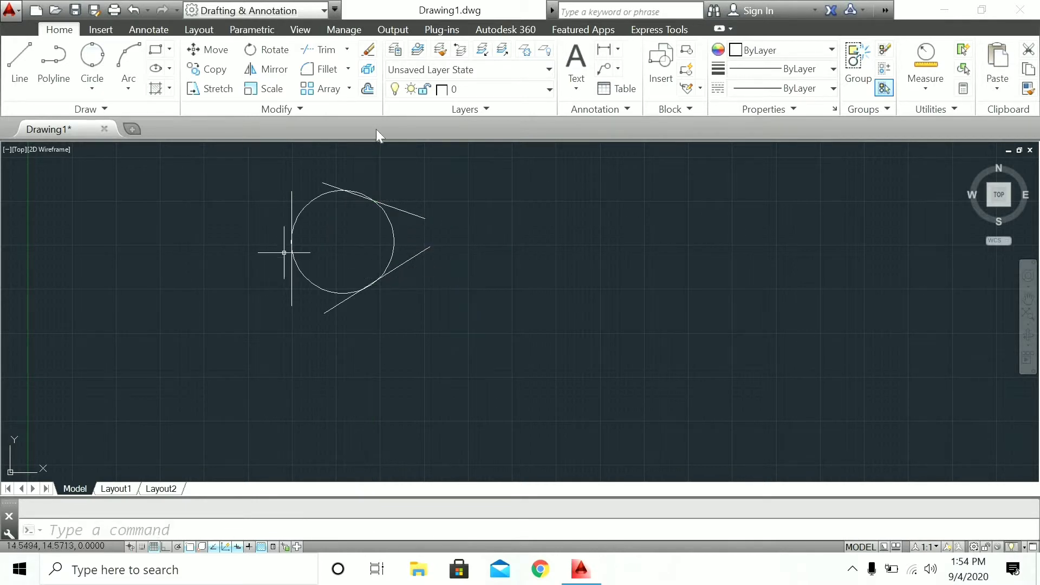
- Erase the circle and the three surrounding lines with a crossing selection
{"action": "left_click", "coordinate": [465, 180]}
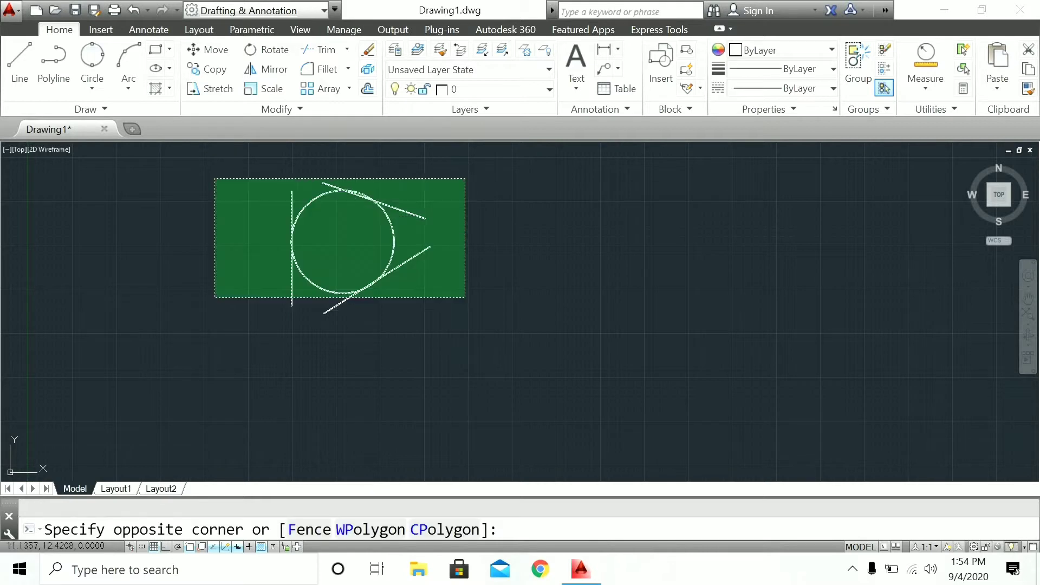
{"action": "left_click", "coordinate": [204, 353]}
{"action": "type", "text": "e"}
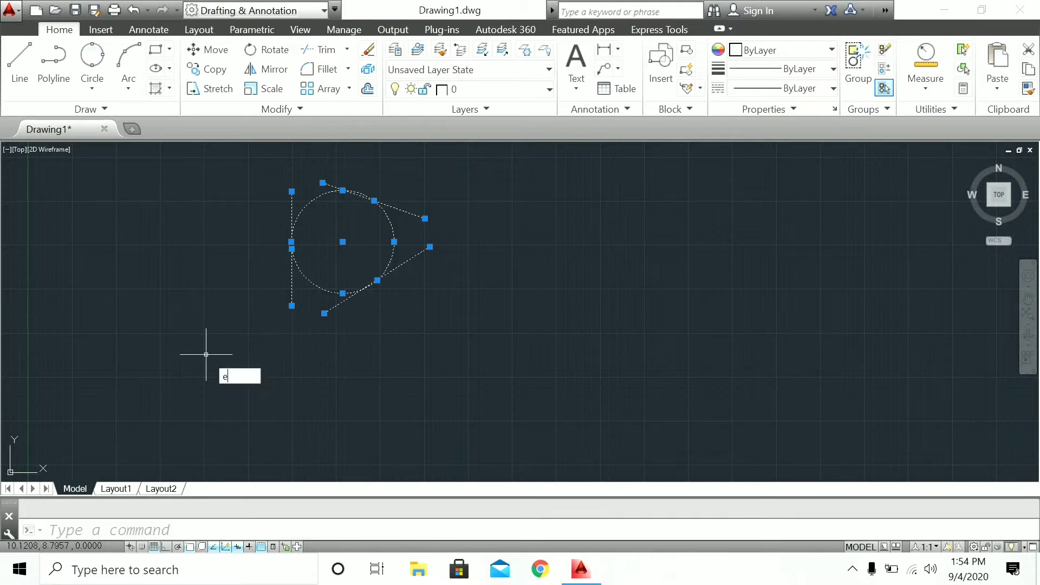
{"action": "key", "text": "Return"}
- Draw a three-point circle with a radius of about 2.4 near the middle of the empty drawing area
{"action": "left_click", "coordinate": [92, 88]}
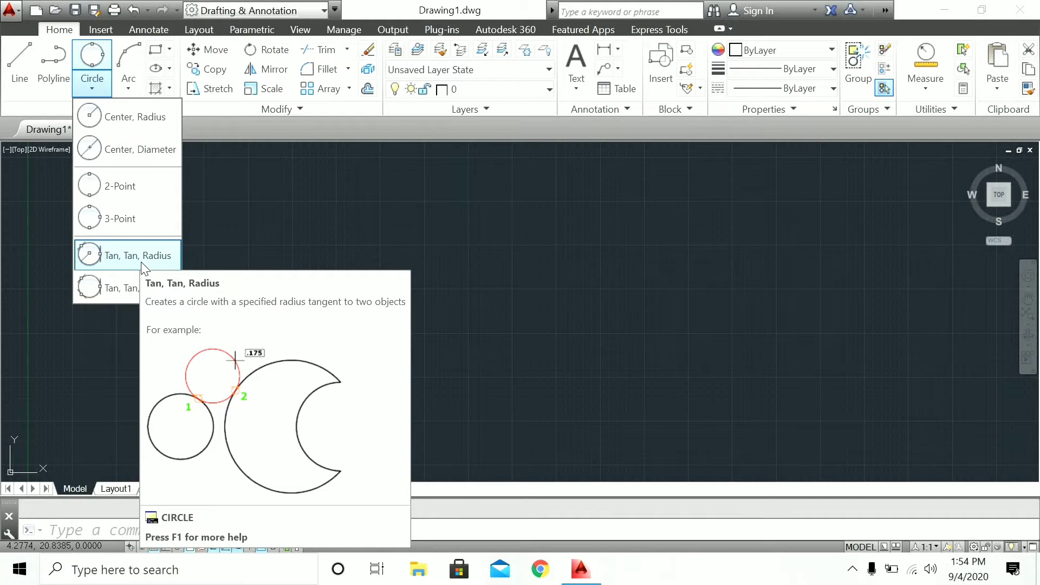
{"action": "left_click", "coordinate": [263, 189]}
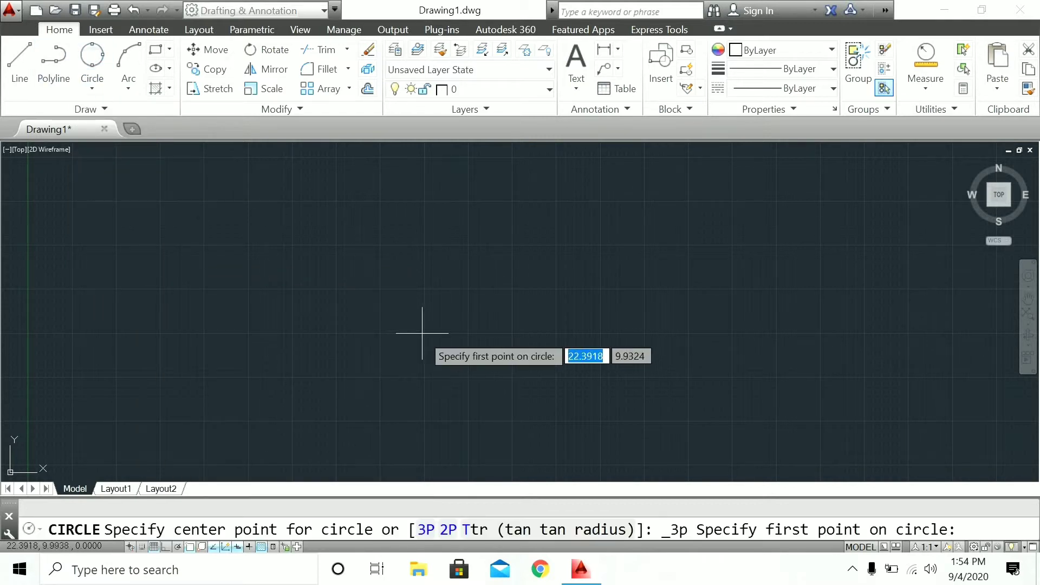
{"action": "left_click", "coordinate": [479, 338]}
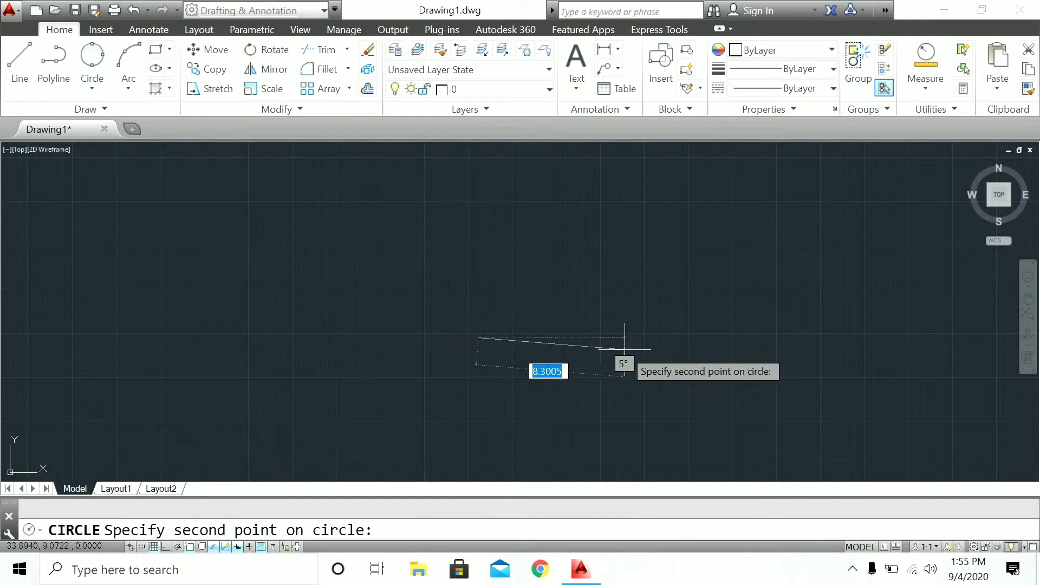
{"action": "left_click", "coordinate": [415, 281]}
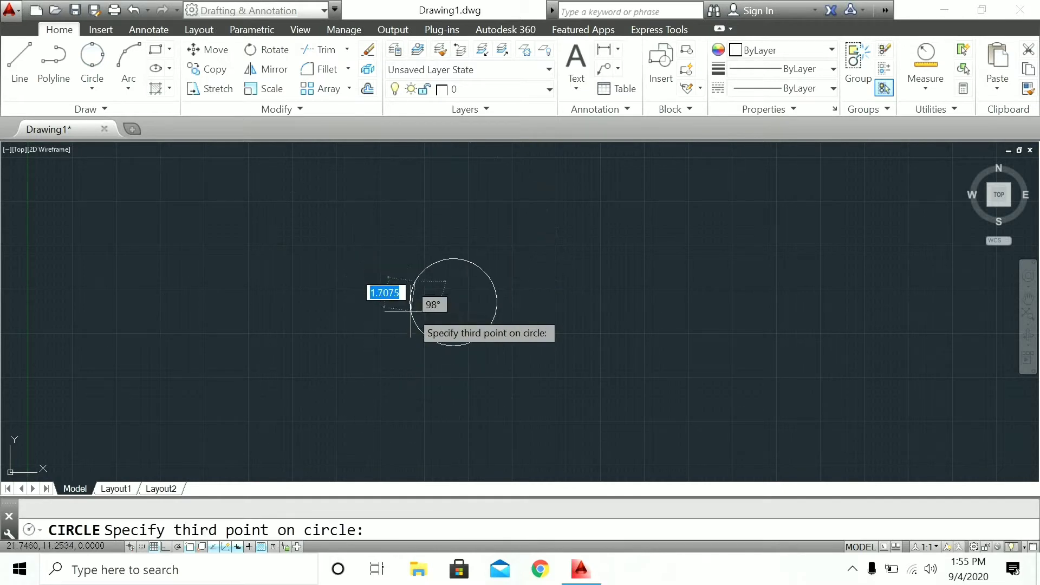
{"action": "left_click", "coordinate": [406, 305]}
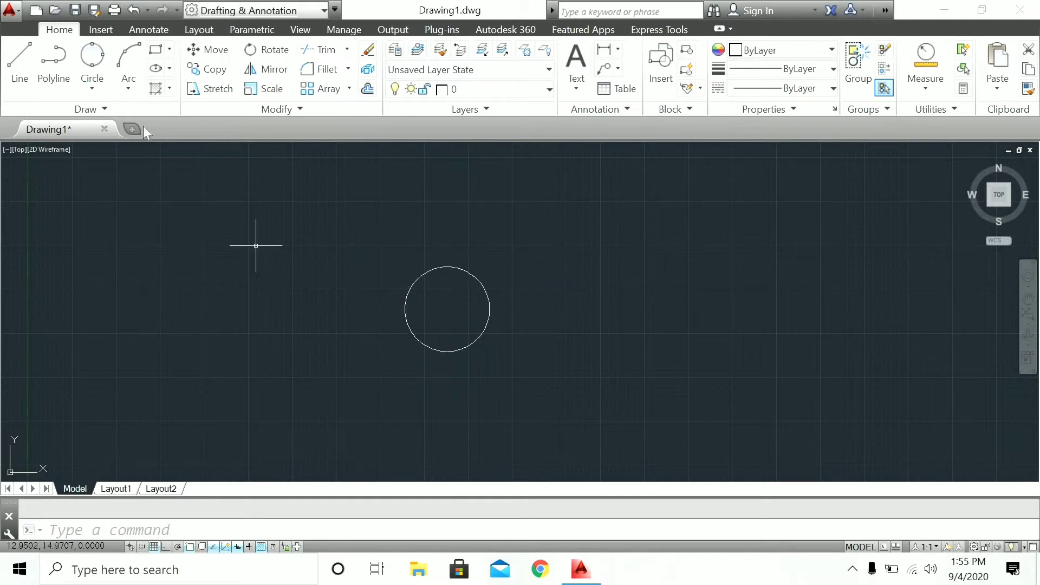
- Draw a larger circle by center and radius to the left of the small circle, leaving a gap between them
{"action": "left_click", "coordinate": [93, 86]}
{"action": "left_click", "coordinate": [103, 118]}
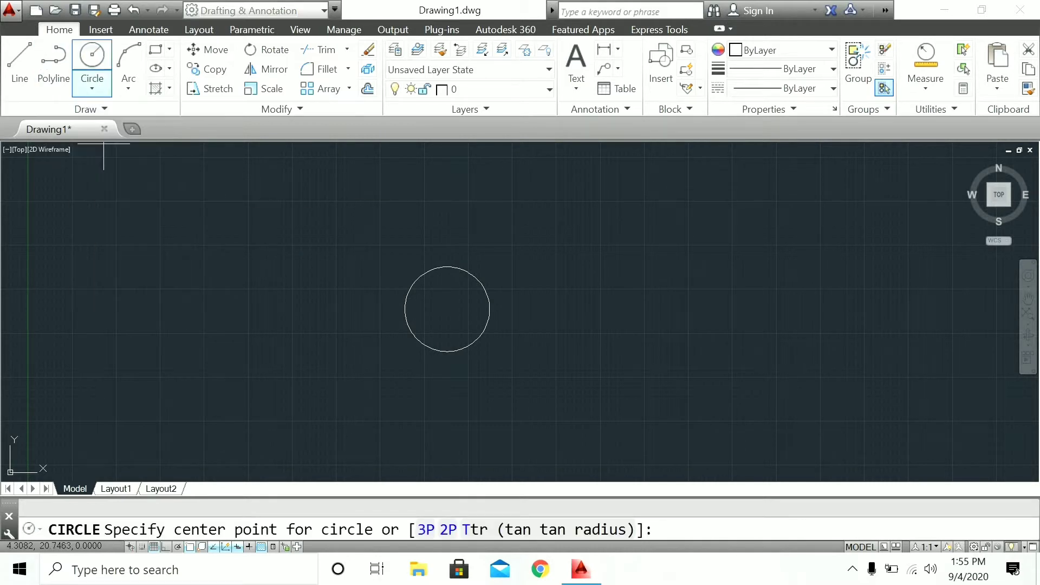
{"action": "left_click", "coordinate": [269, 285]}
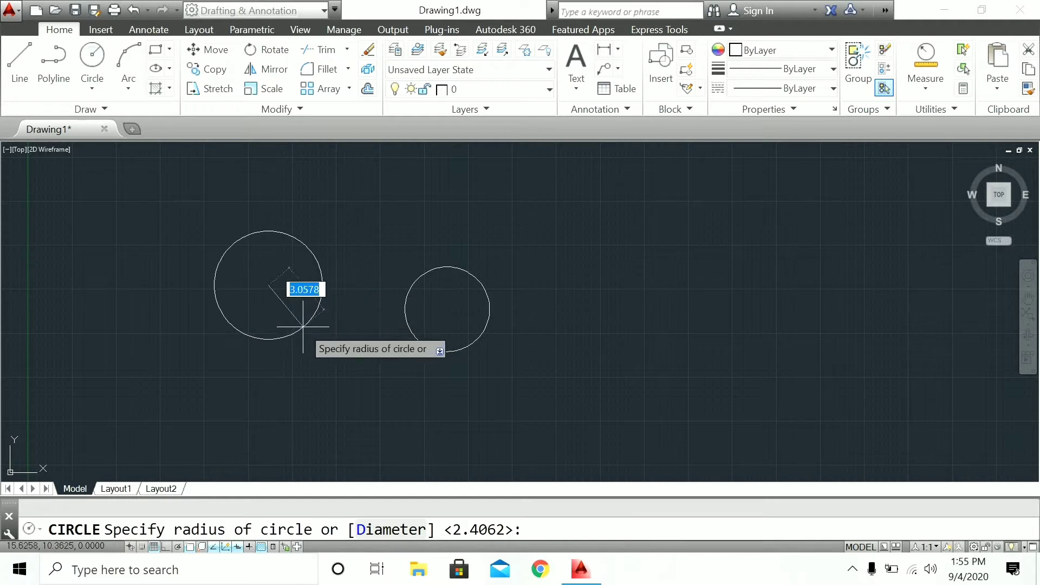
{"action": "left_click", "coordinate": [350, 336]}
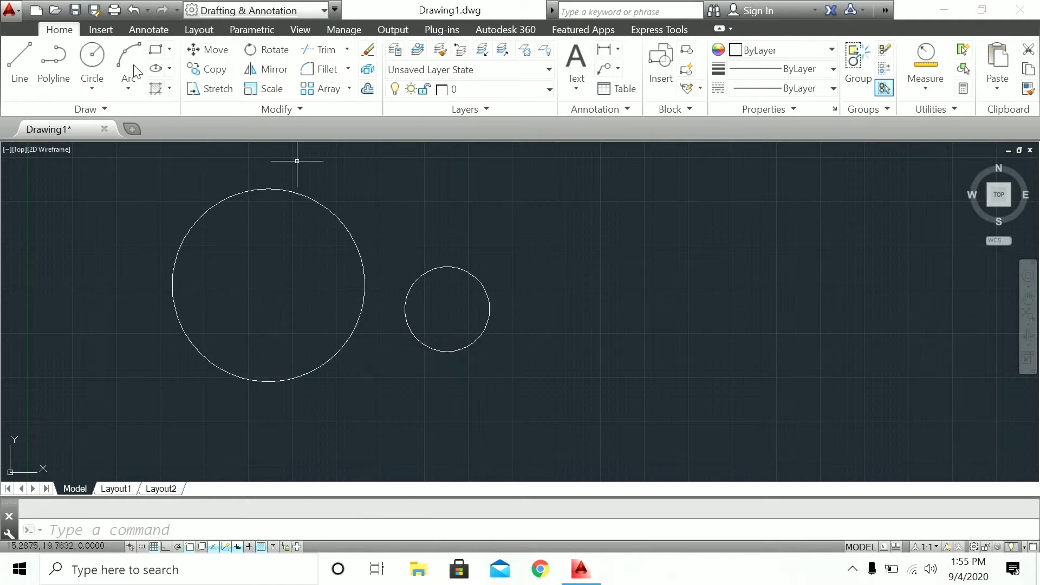
- Draw a tangent, tangent, radius circle with radius 3 touching the upper right of the large circle and the upper left of the small circle
{"action": "left_click", "coordinate": [92, 88]}
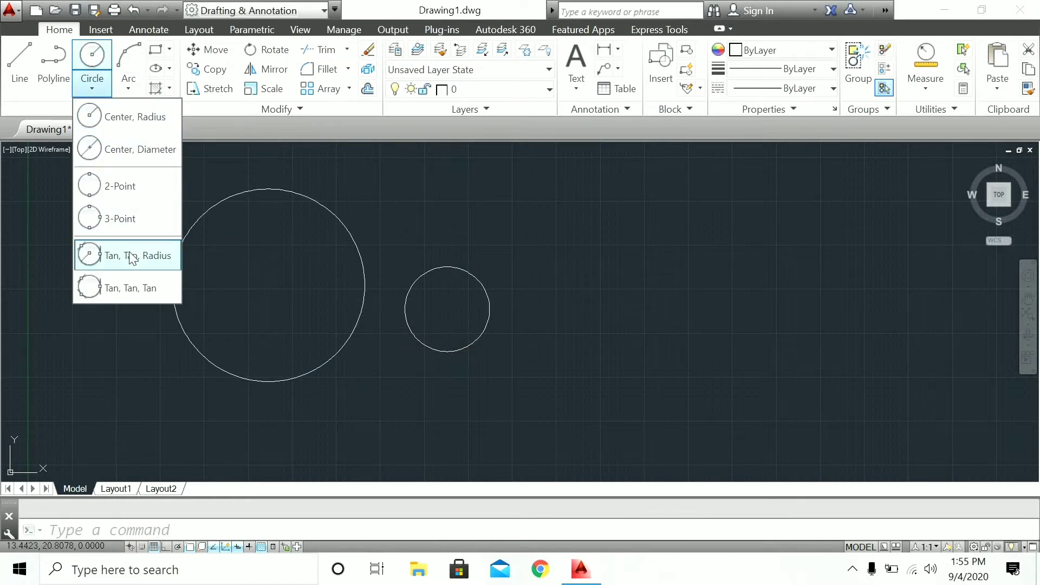
{"action": "left_click", "coordinate": [132, 257]}
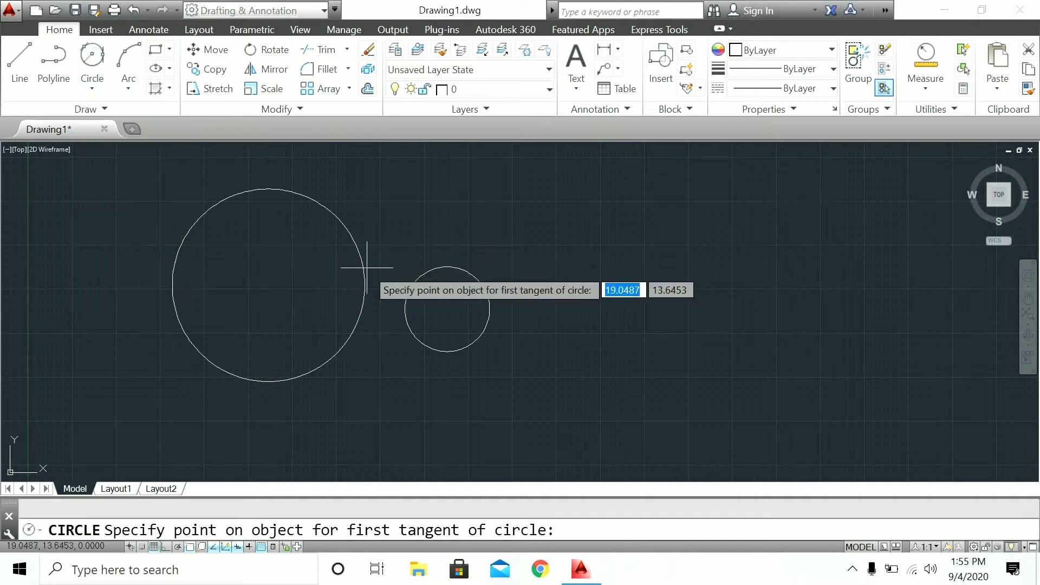
{"action": "left_click", "coordinate": [358, 252]}
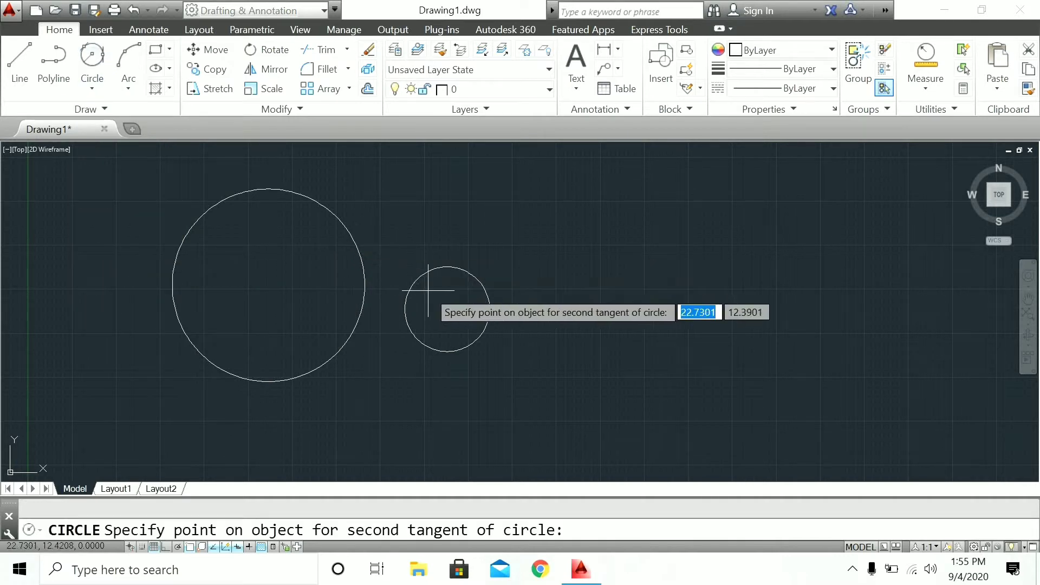
{"action": "left_click", "coordinate": [411, 279]}
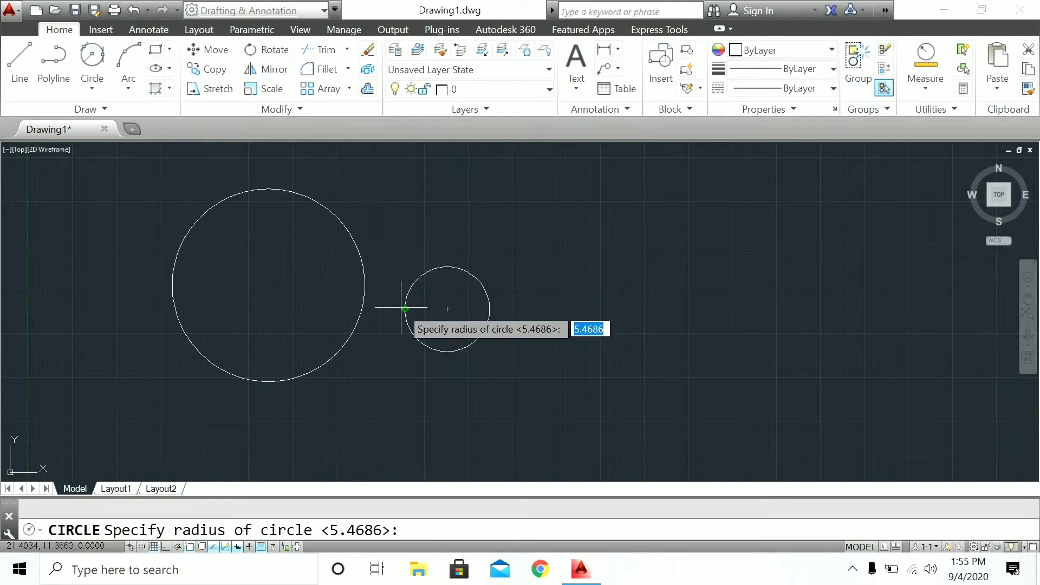
{"action": "type", "text": "3"}
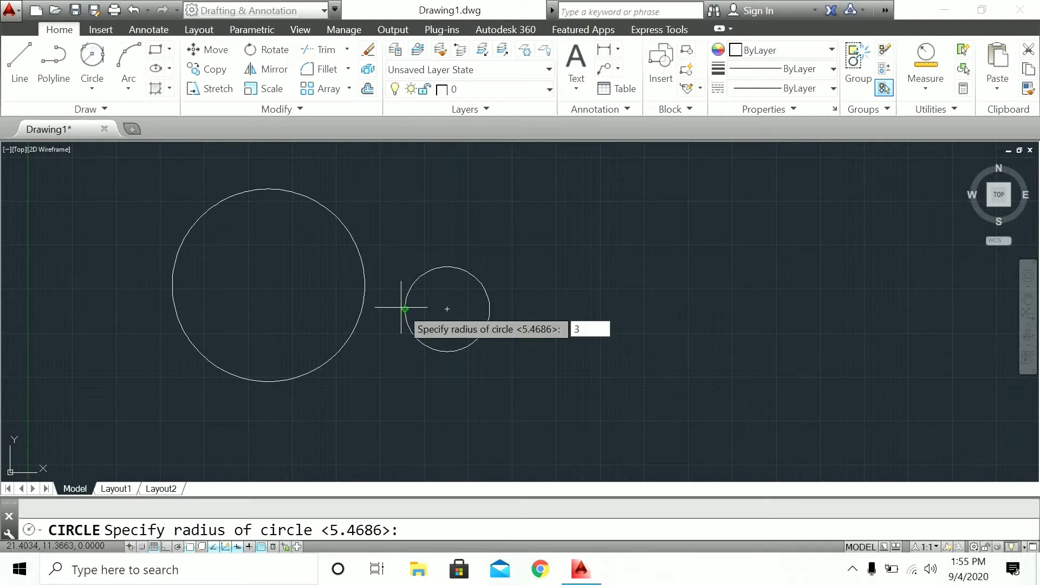
{"action": "key", "text": "Return"}
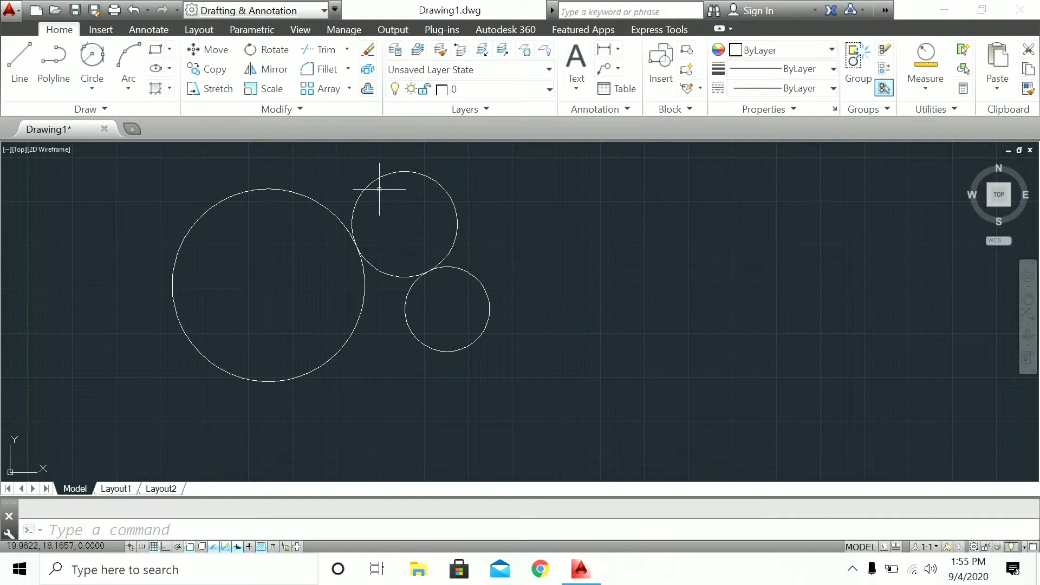
- Erase all three circles with a crossing selection
{"action": "left_click", "coordinate": [494, 172]}
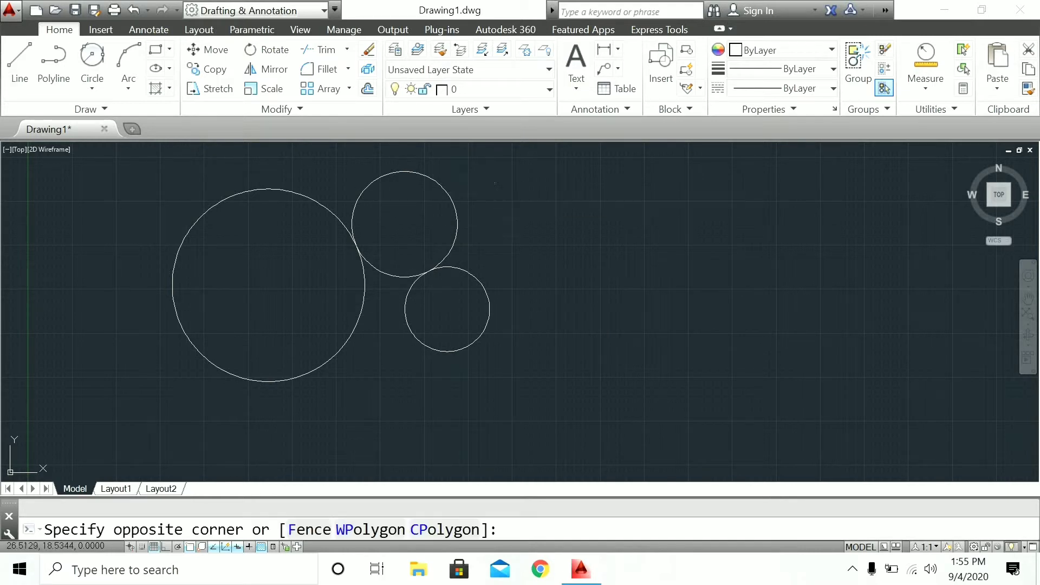
{"action": "left_click", "coordinate": [191, 438]}
{"action": "key", "text": "Return"}
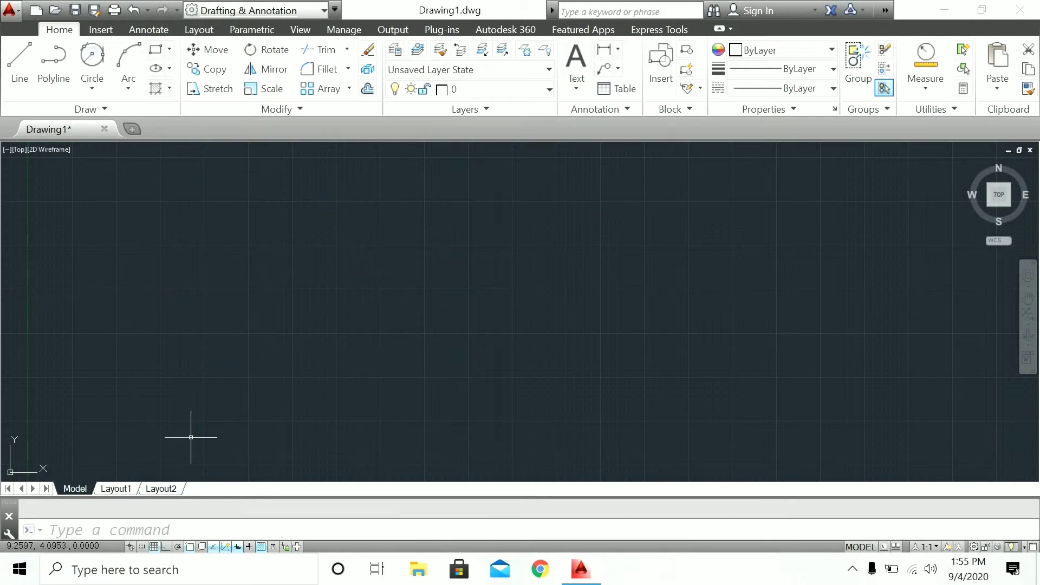
{"action": "left_click", "coordinate": [92, 87]}
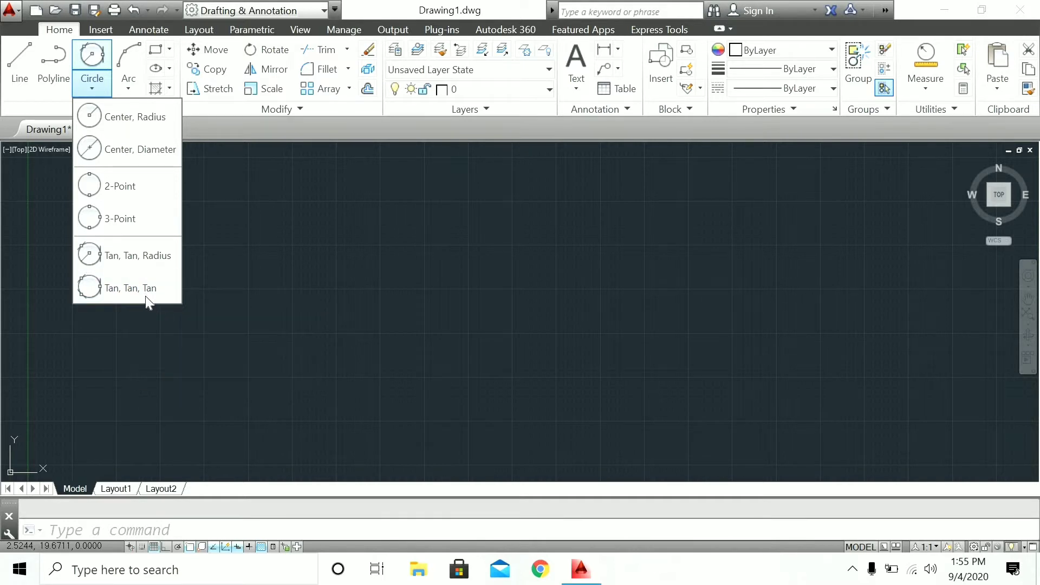
{"action": "left_click", "coordinate": [381, 233]}
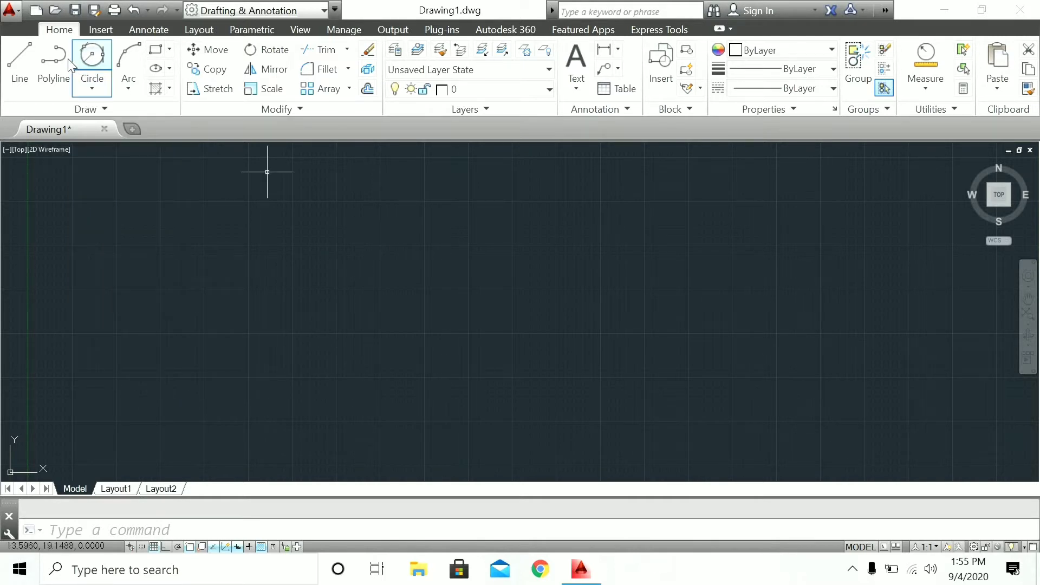
{"action": "left_click", "coordinate": [93, 58]}
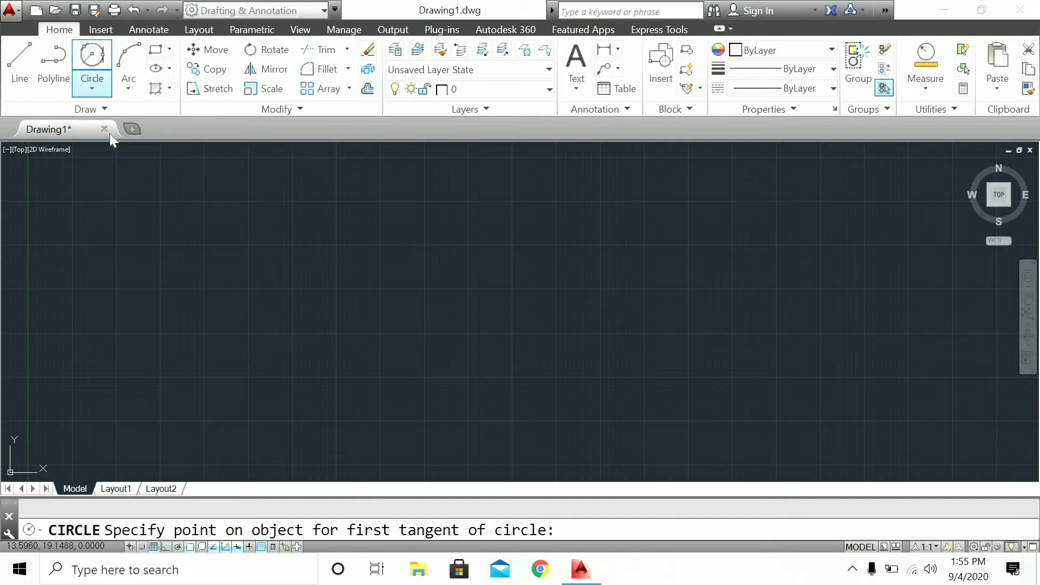
{"action": "left_click", "coordinate": [93, 88]}
{"action": "left_click", "coordinate": [130, 117]}
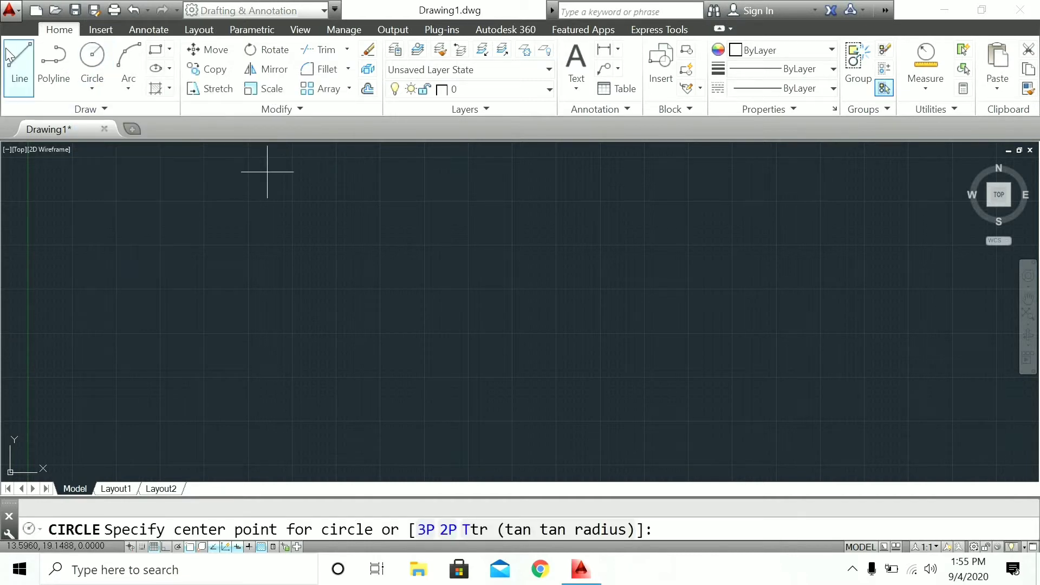
- Draw a single long line across the lower middle of the drawing area, sloping slightly down to the right
{"action": "left_click", "coordinate": [293, 365]}
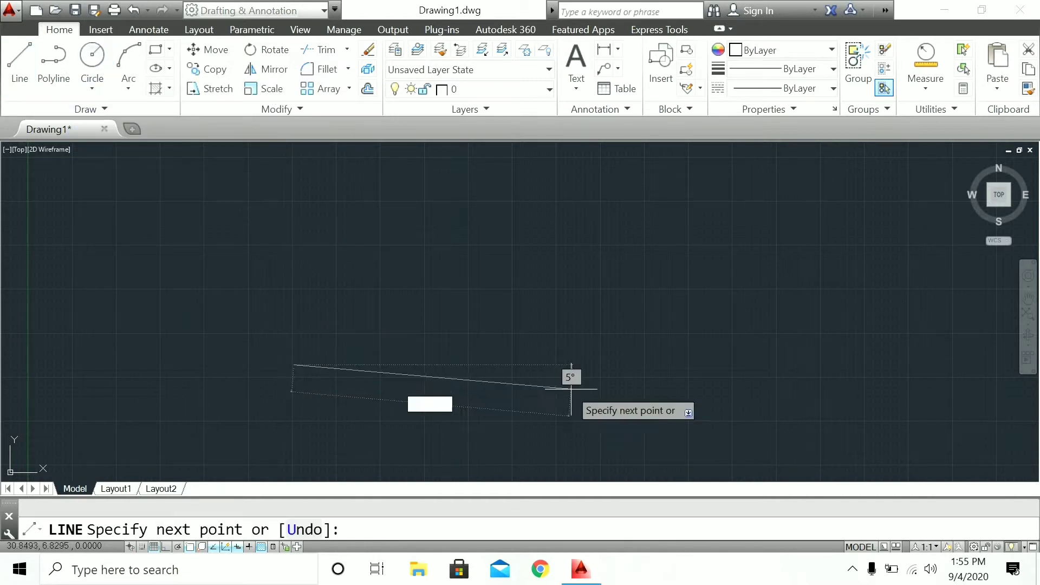
{"action": "left_click", "coordinate": [595, 378]}
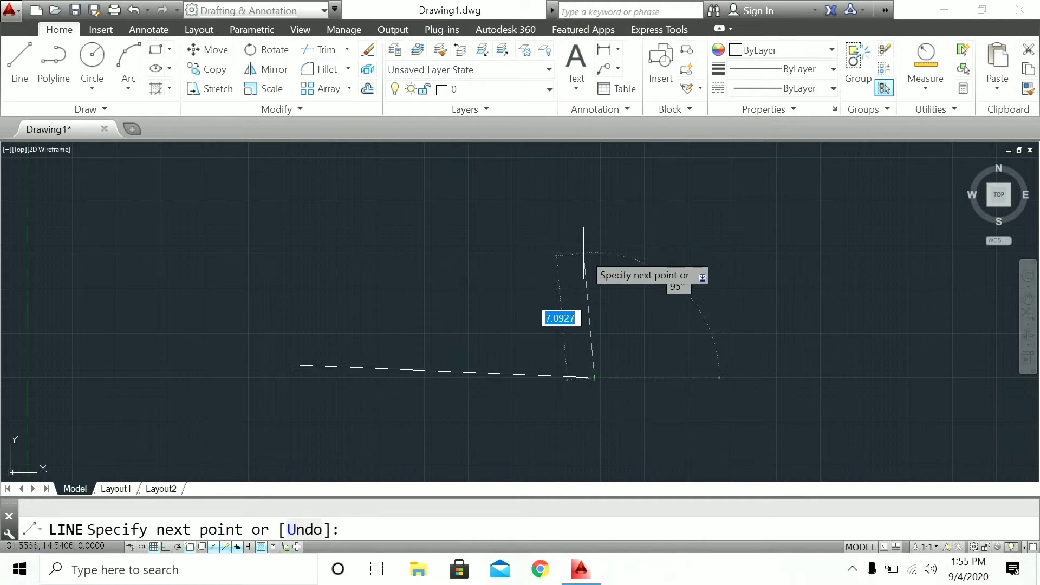
{"action": "key", "text": "Escape"}
- Try a circle with a radius of about 1.8 centered on the line's right endpoint and remove it
{"action": "left_click", "coordinate": [92, 61]}
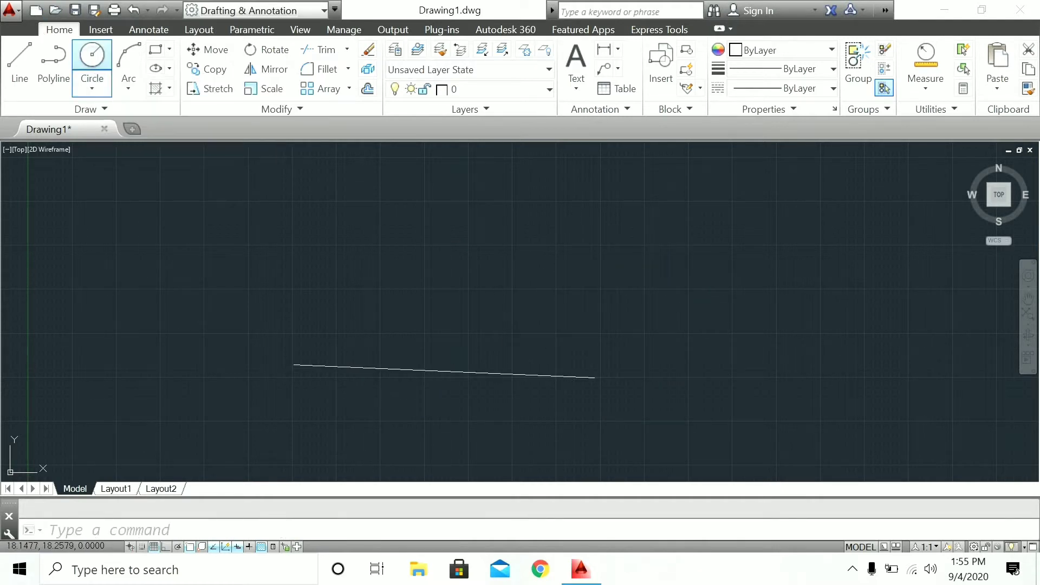
{"action": "left_click", "coordinate": [595, 378]}
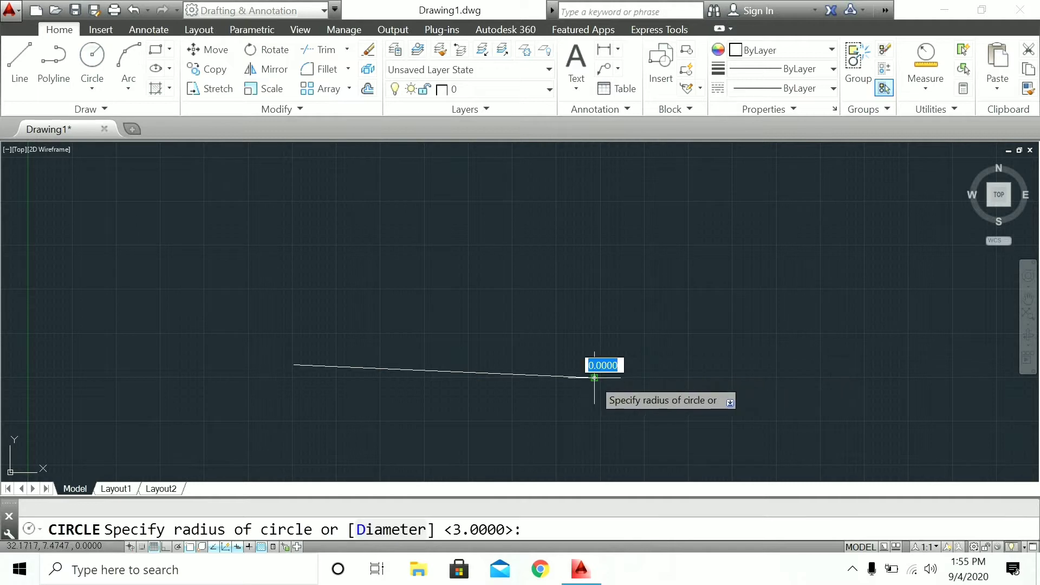
{"action": "left_click", "coordinate": [564, 375]}
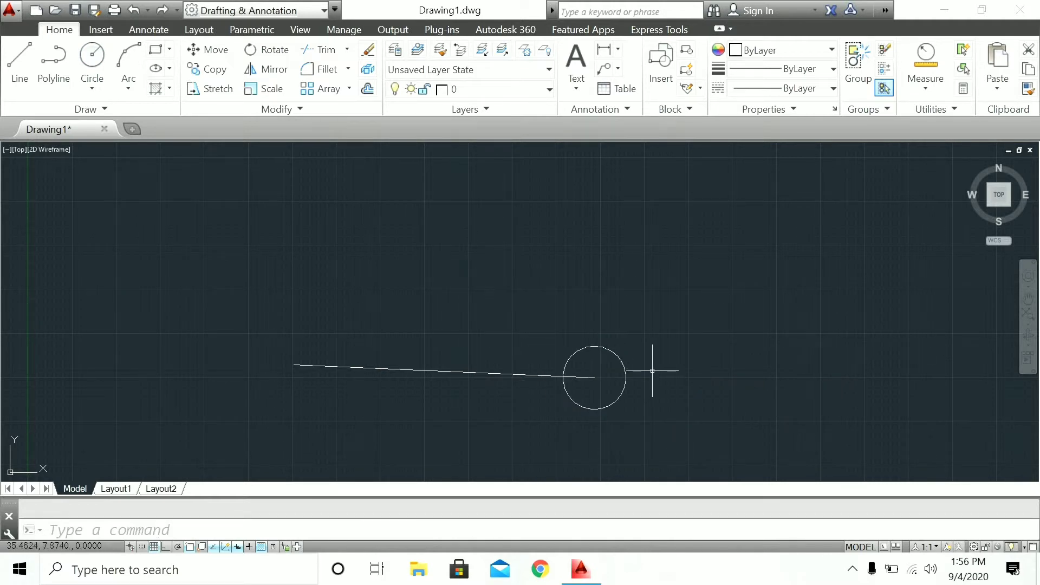
{"action": "key", "text": "Delete"}
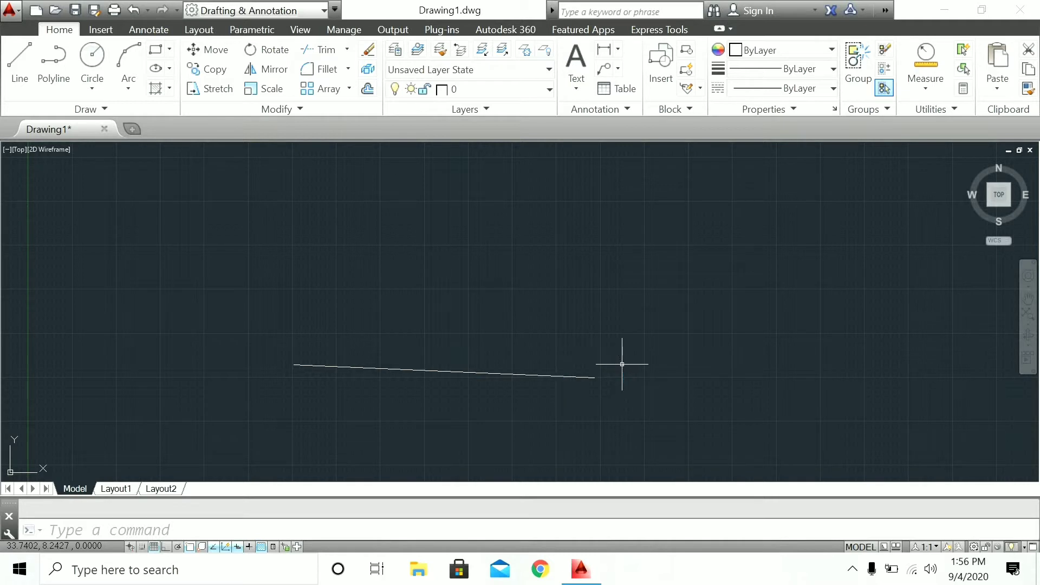
- Draw a center-radius circle with a radius of about 4.3 above the right half of the line, leaving a gap
{"action": "left_click", "coordinate": [94, 56]}
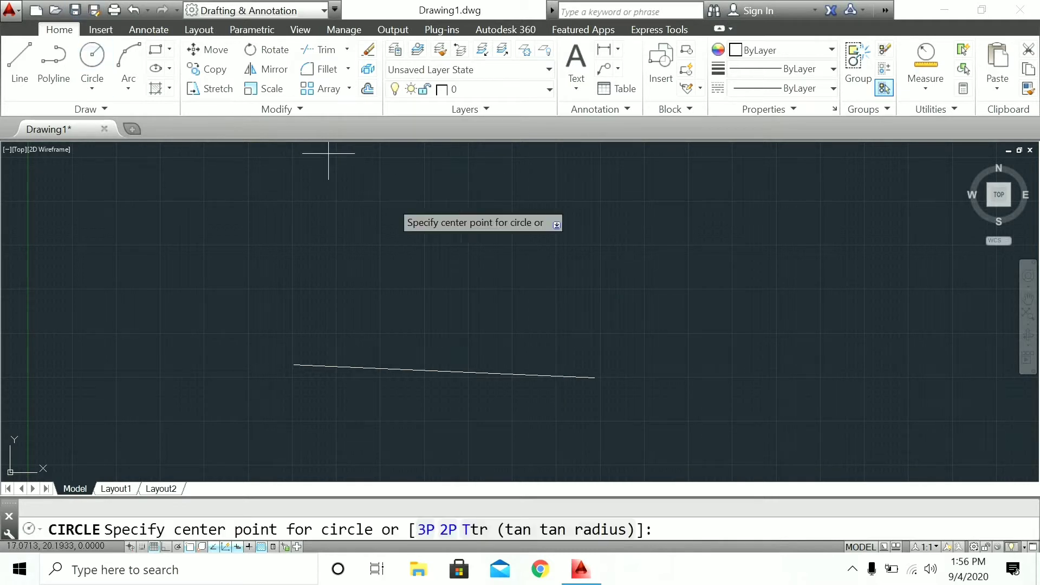
{"action": "left_click", "coordinate": [531, 248]}
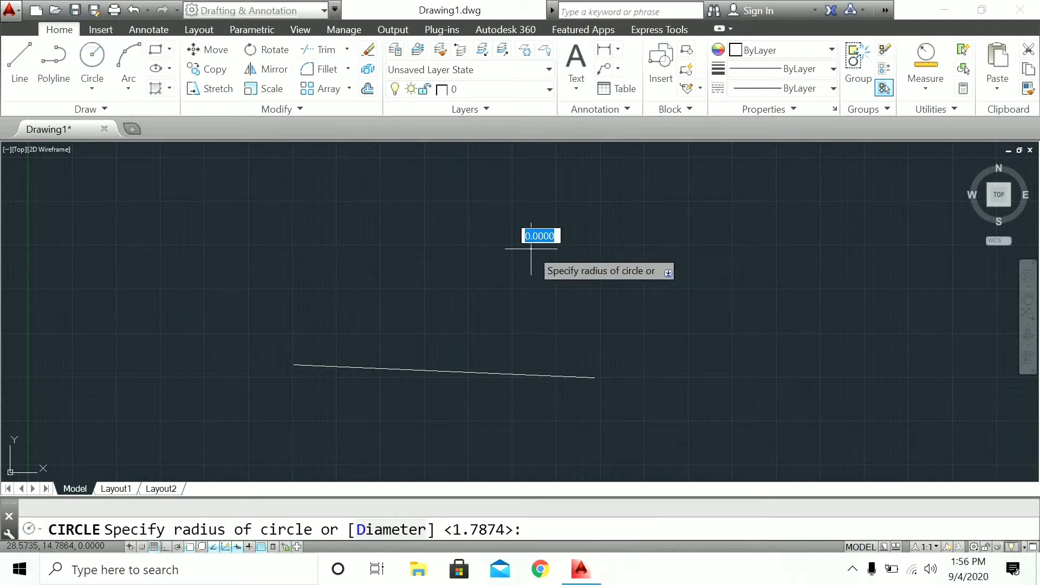
{"action": "left_click", "coordinate": [562, 318]}
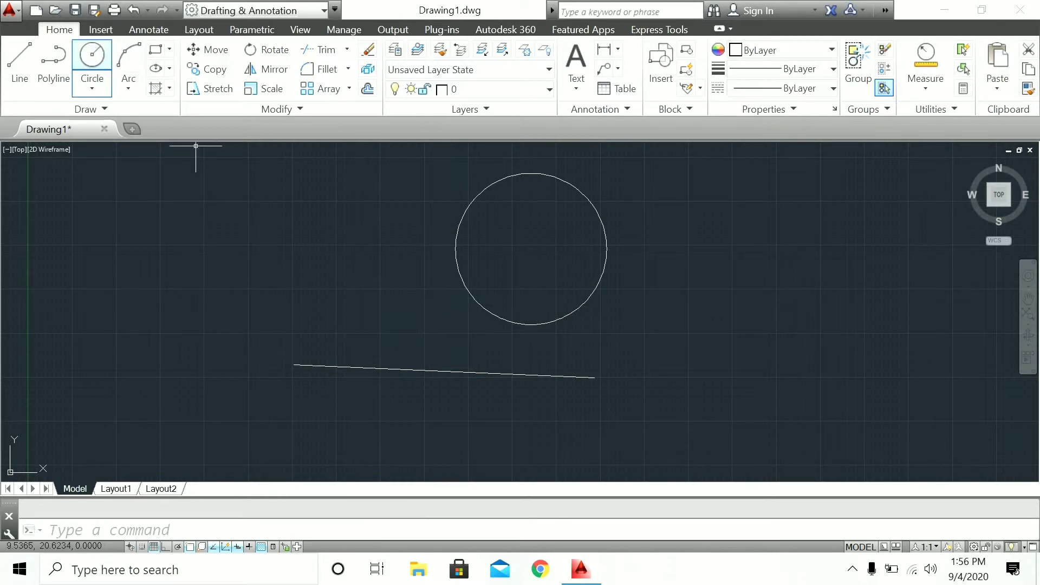
- Draw a slightly smaller center-radius circle to the lower left of the first, reaching down to the line and close to that circle
{"action": "left_click", "coordinate": [92, 56]}
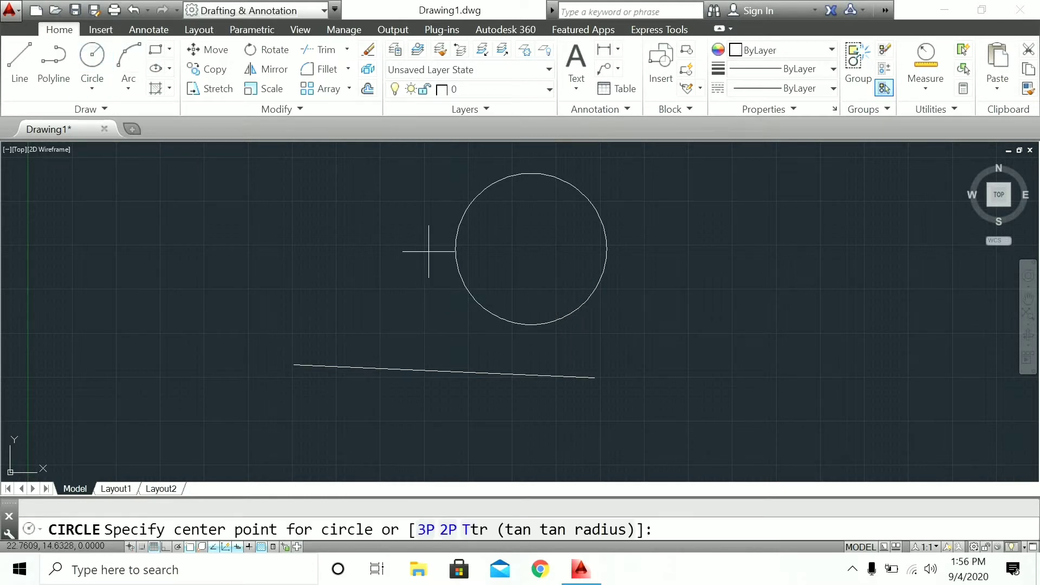
{"action": "left_click", "coordinate": [398, 303]}
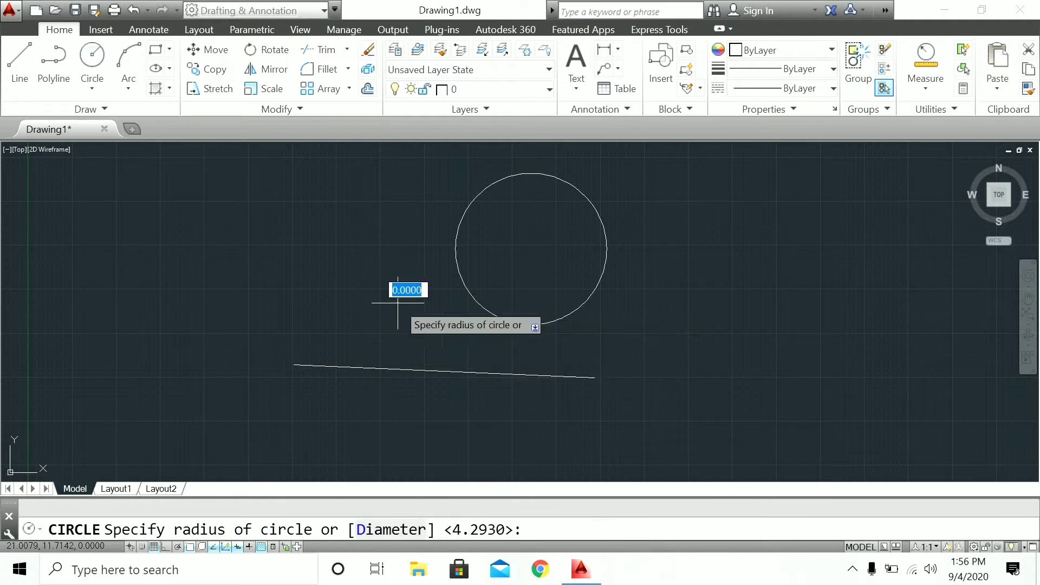
{"action": "left_click", "coordinate": [450, 344]}
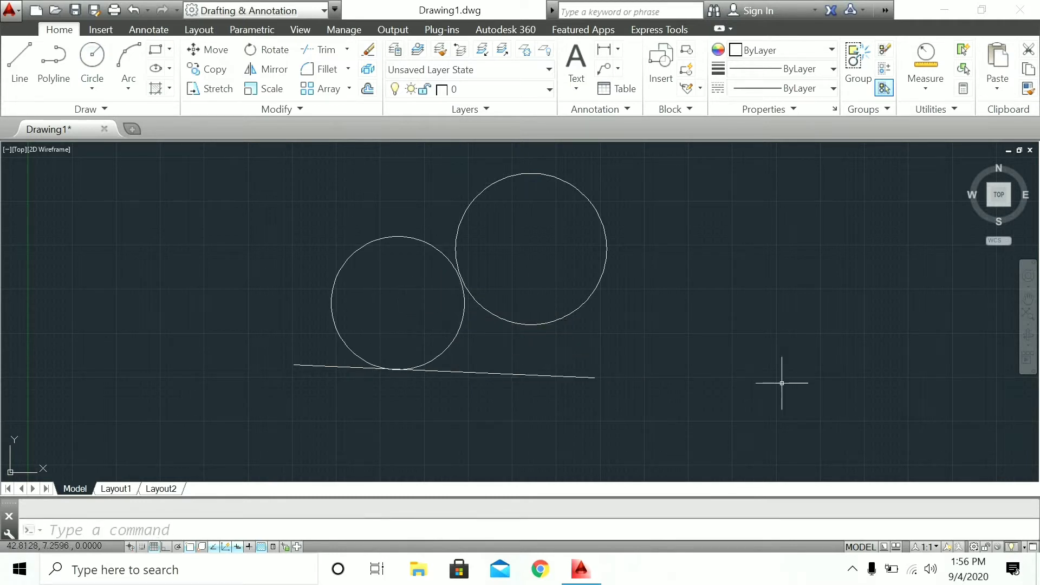
- Draw a tangent, tangent, tangent circle in the gap between the left circle, the right circle and the line
{"action": "left_click", "coordinate": [92, 87]}
{"action": "left_click", "coordinate": [112, 290]}
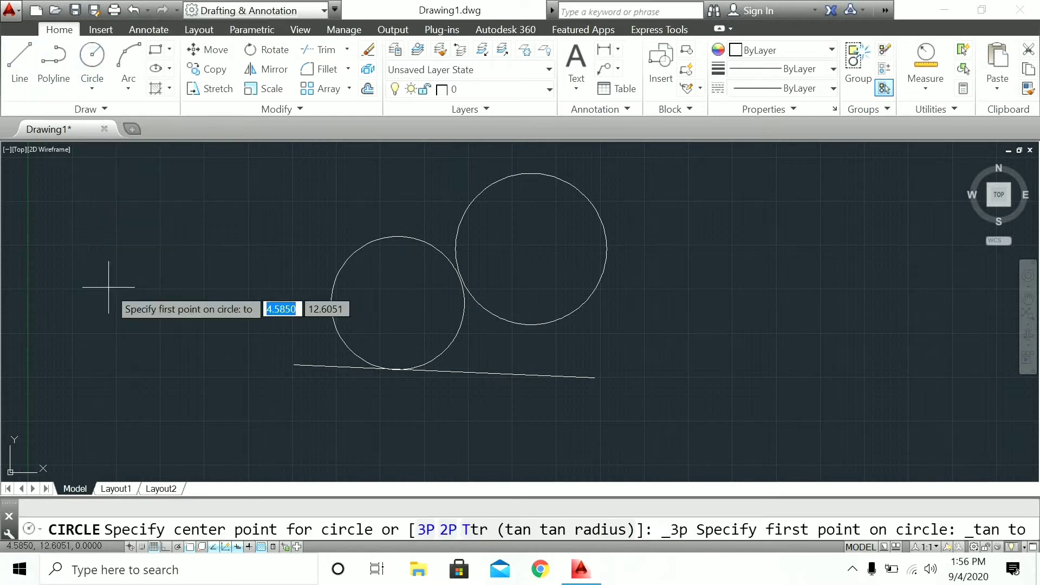
{"action": "left_click", "coordinate": [450, 344]}
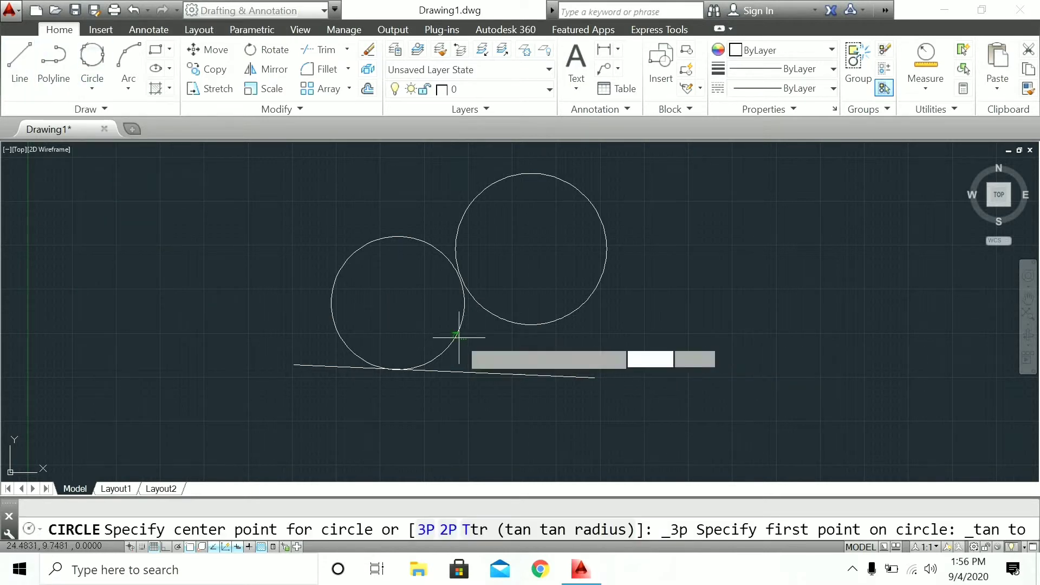
{"action": "left_click", "coordinate": [508, 322]}
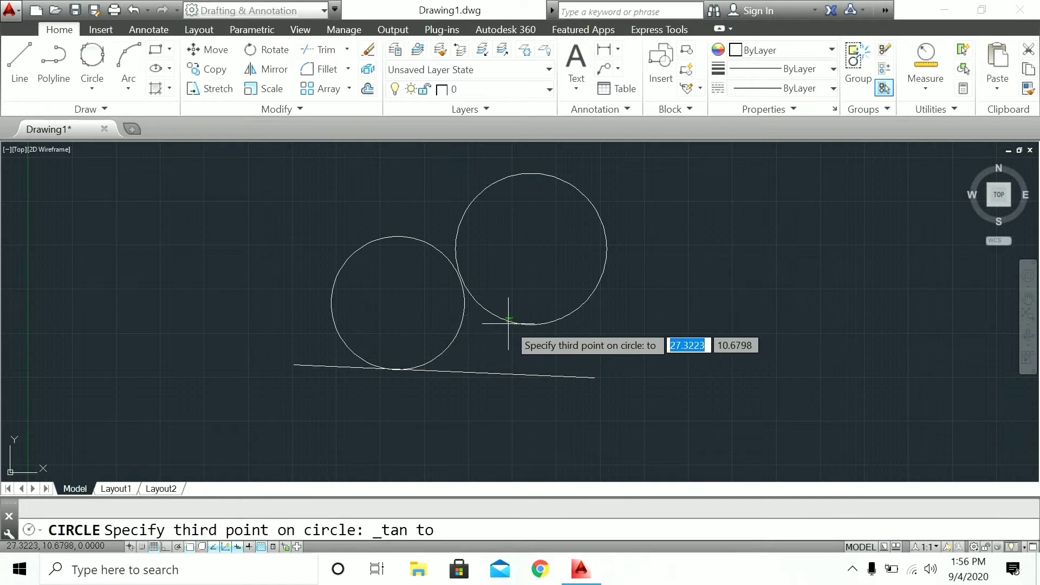
{"action": "left_click", "coordinate": [495, 373]}
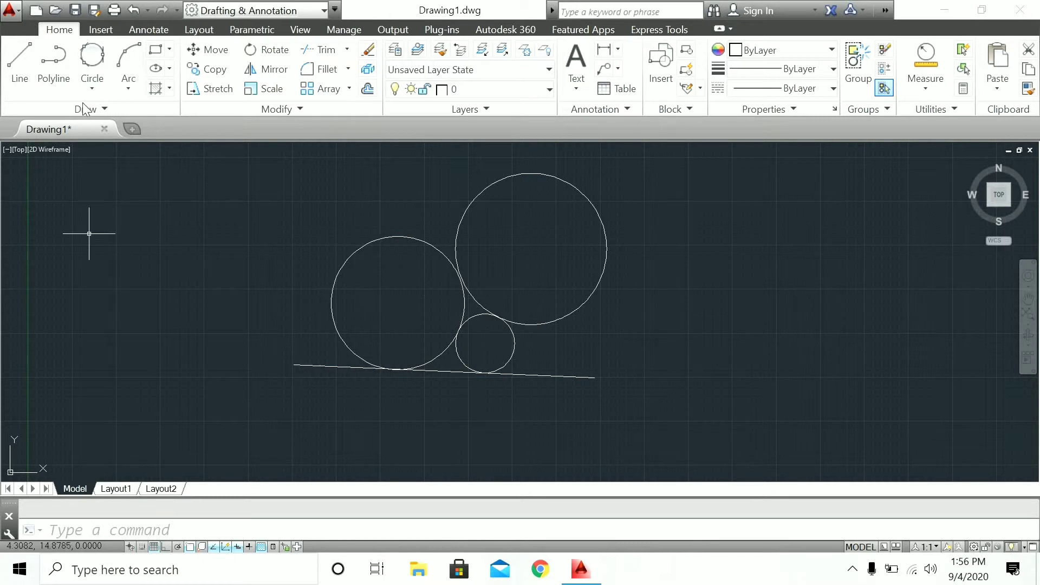
- Erase the three circles and the line with a crossing selection
{"action": "left_click", "coordinate": [92, 88]}
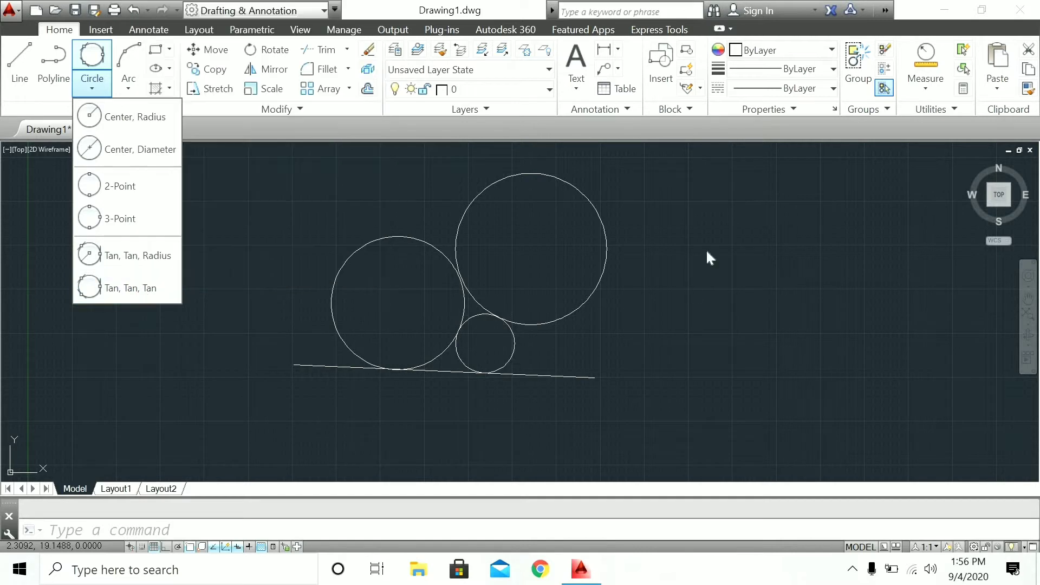
{"action": "left_click", "coordinate": [703, 246]}
{"action": "left_click", "coordinate": [662, 202]}
{"action": "left_click", "coordinate": [274, 411]}
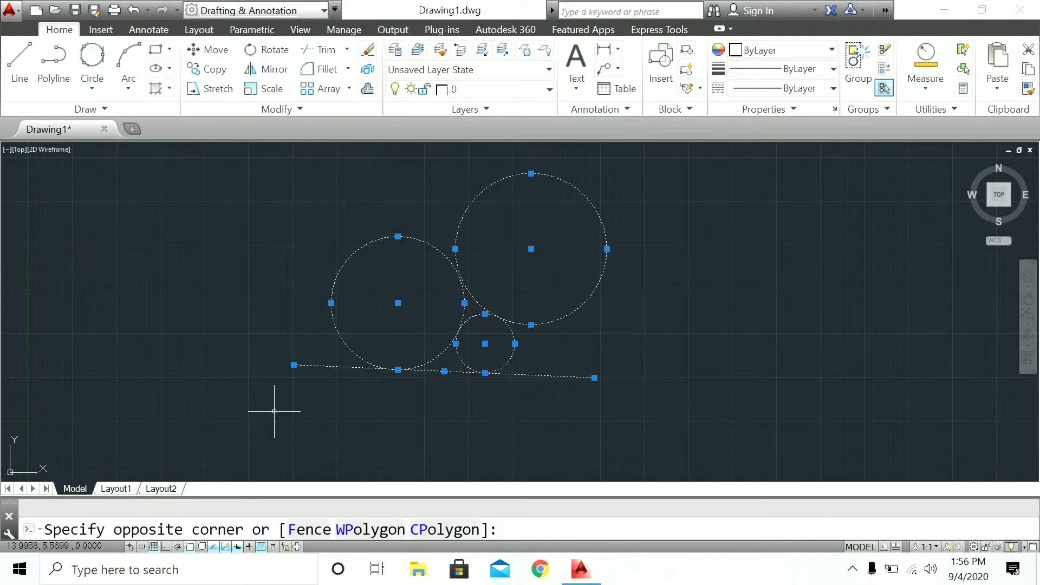
{"action": "type", "text": "e"}
{"action": "key", "text": "Return"}
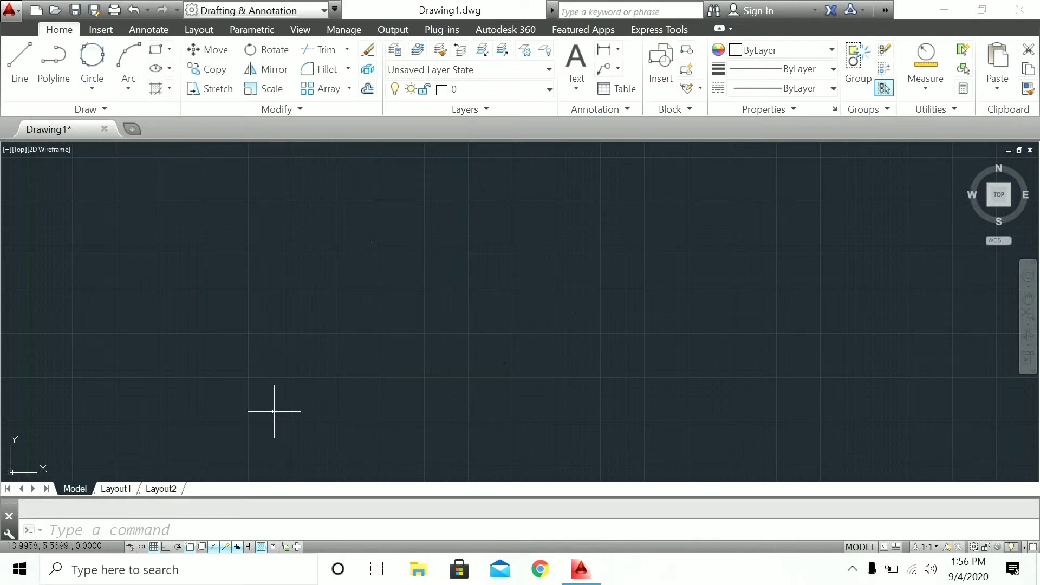
- Draw a three-point arc bulging upward in the left half of the empty drawing area
{"action": "left_click", "coordinate": [130, 60]}
{"action": "left_click", "coordinate": [202, 323]}
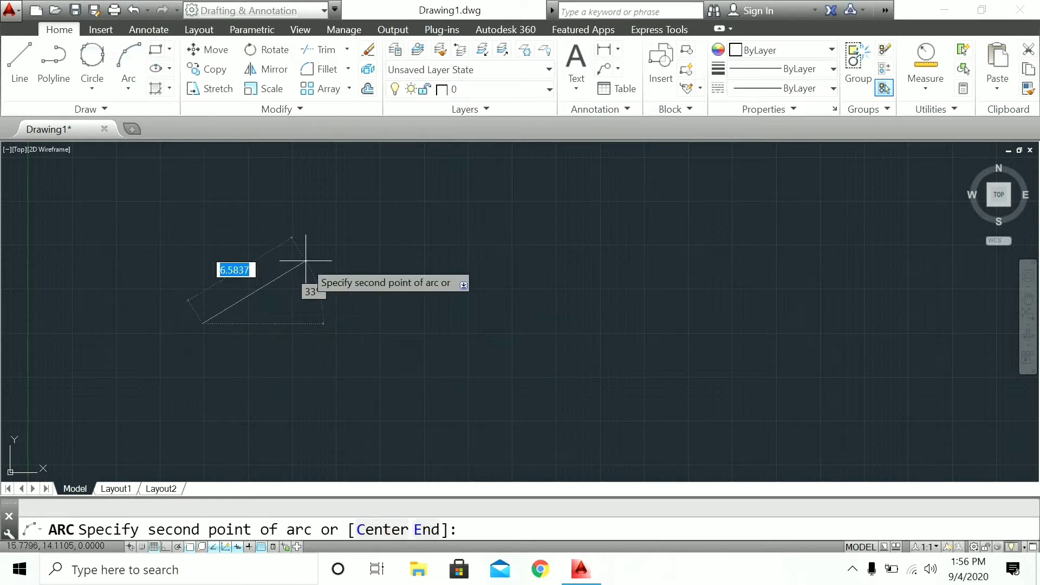
{"action": "left_click", "coordinate": [382, 255]}
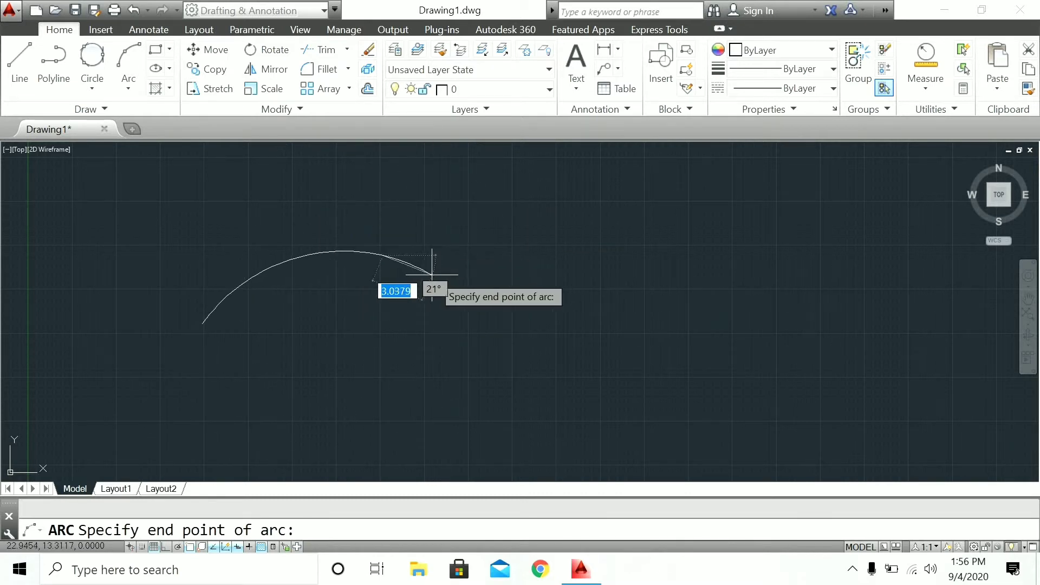
{"action": "left_click", "coordinate": [417, 280]}
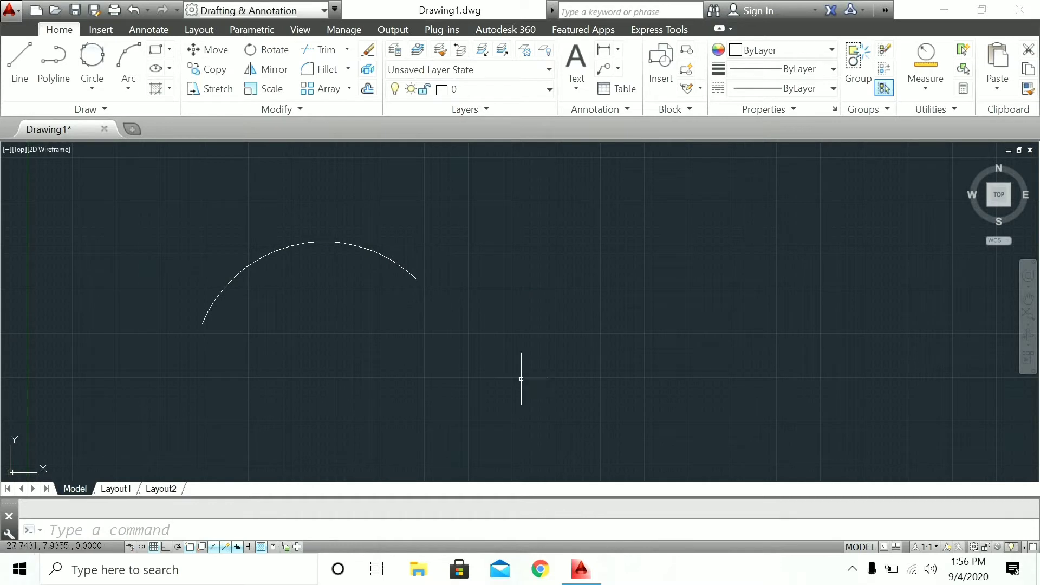
- Erase the three-point arc
{"action": "left_click", "coordinate": [284, 246]}
{"action": "key", "text": "Delete"}
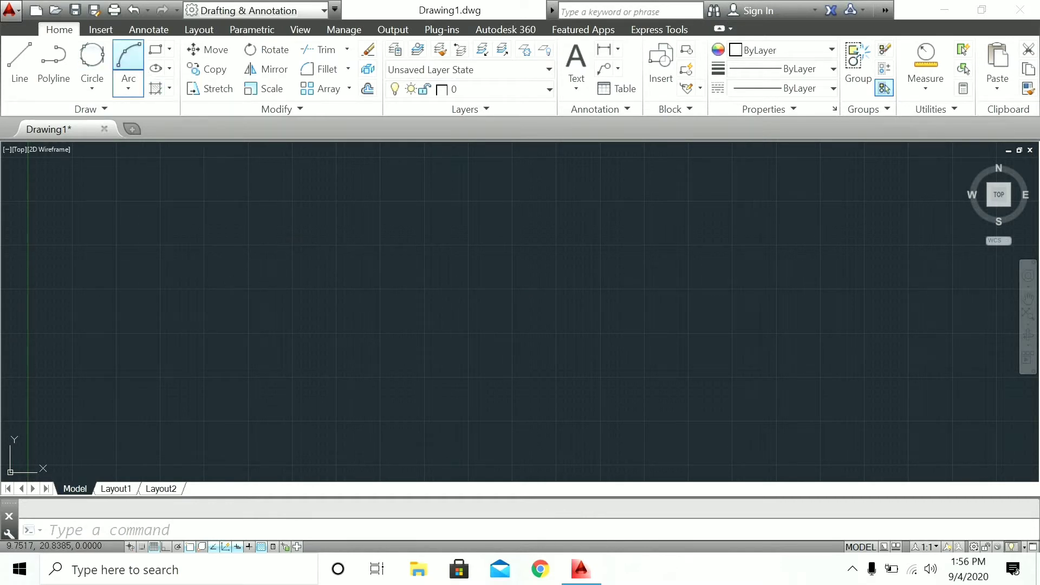
- Draw another three-point arc bulging upward with its end point 3 units from the second point, and erase it
{"action": "left_click", "coordinate": [128, 65]}
{"action": "left_click", "coordinate": [276, 258]}
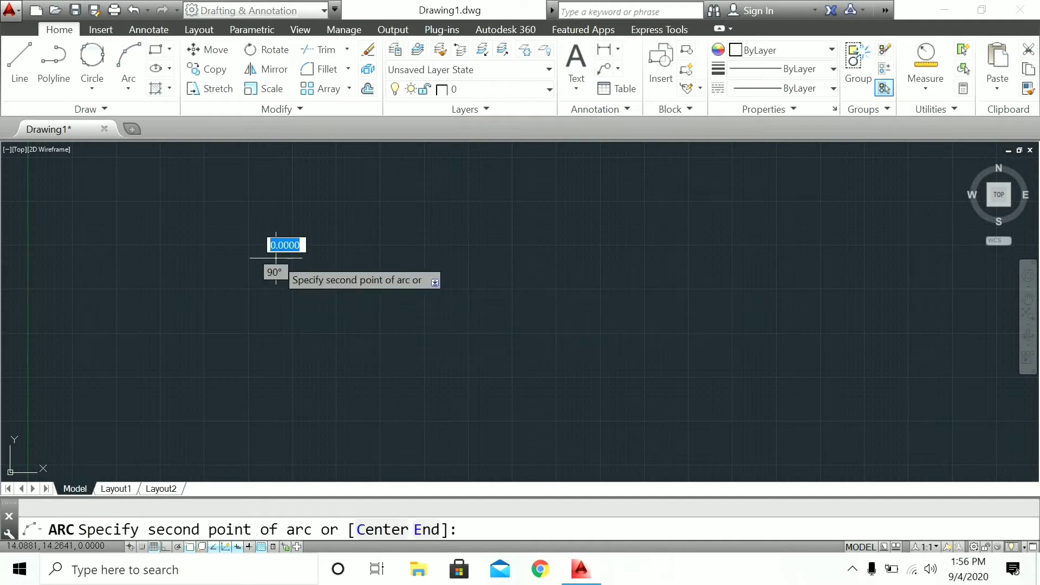
{"action": "left_click", "coordinate": [381, 227]}
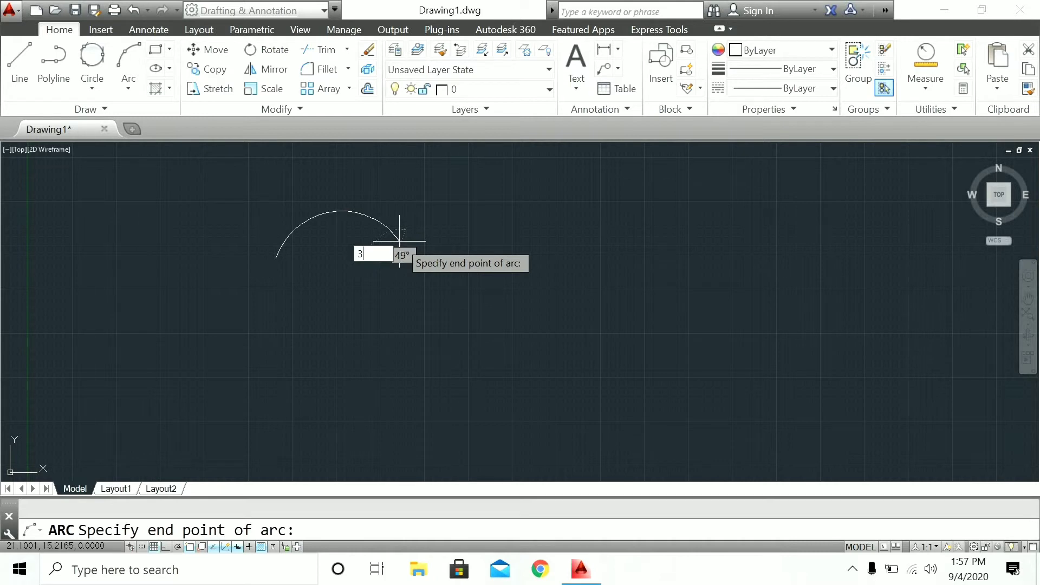
{"action": "left_click", "coordinate": [400, 242]}
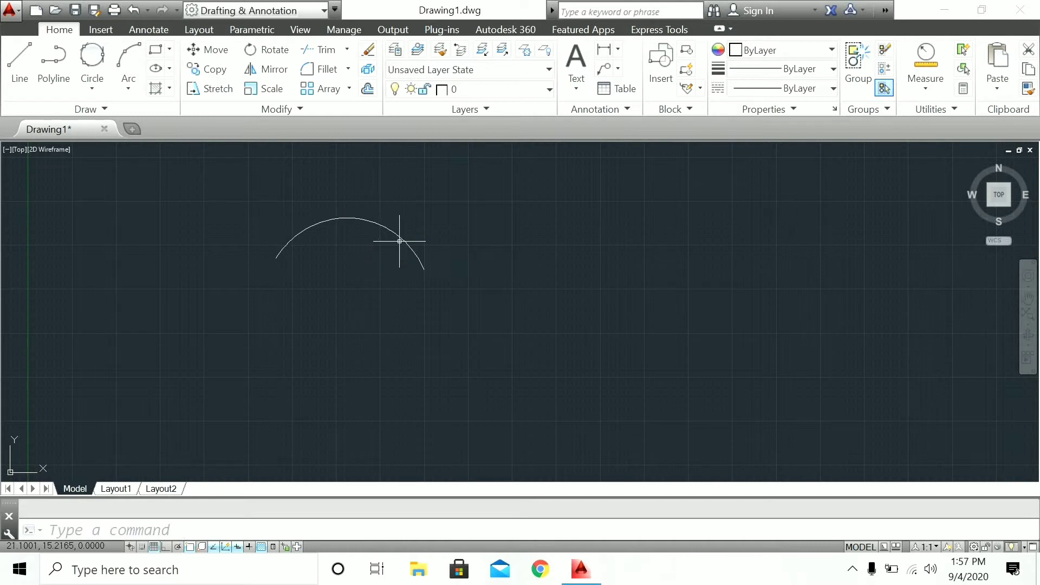
{"action": "left_click", "coordinate": [369, 221]}
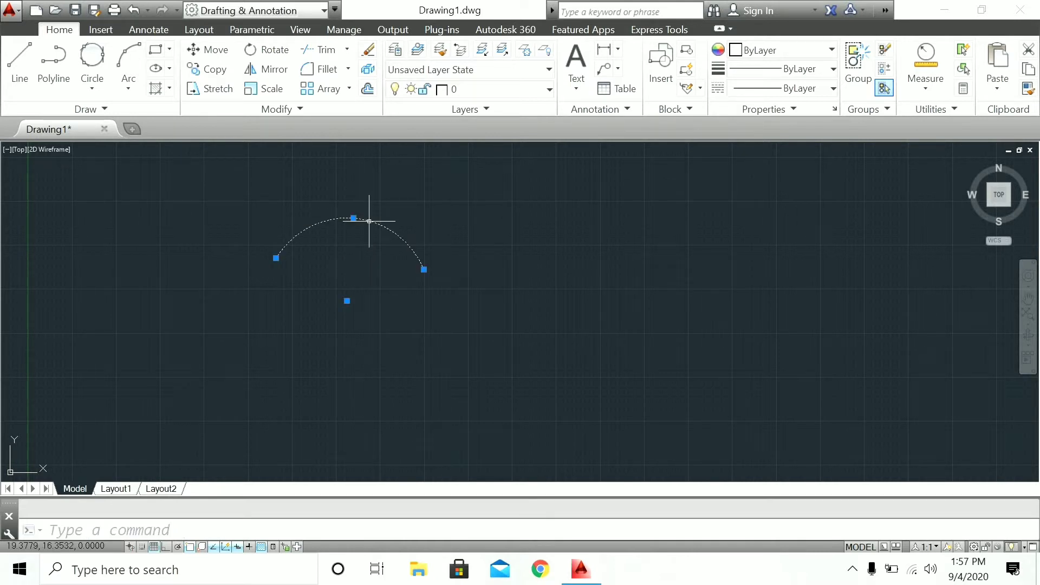
{"action": "key", "text": "Delete"}
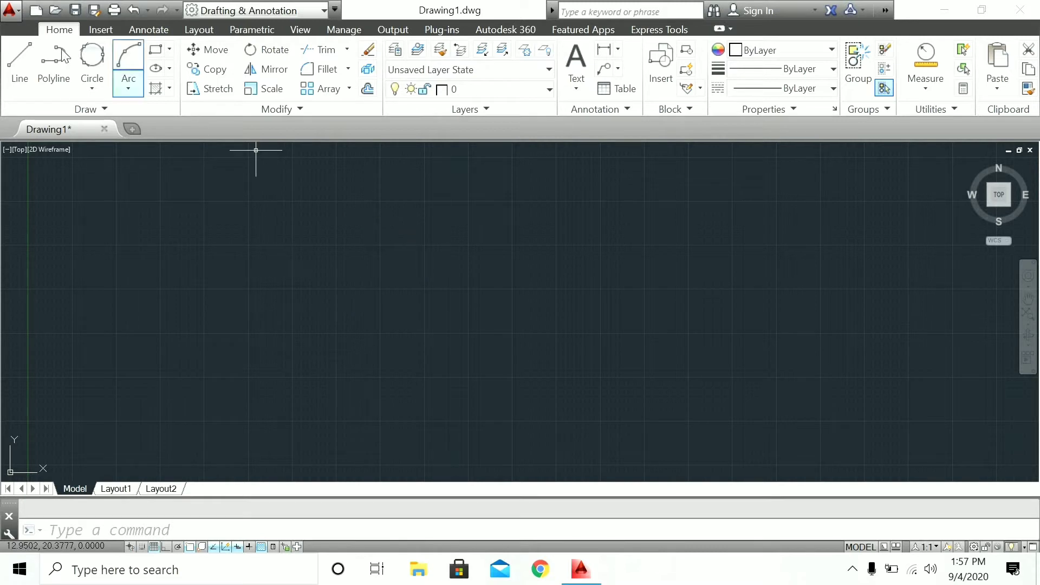
{"action": "left_click", "coordinate": [137, 85]}
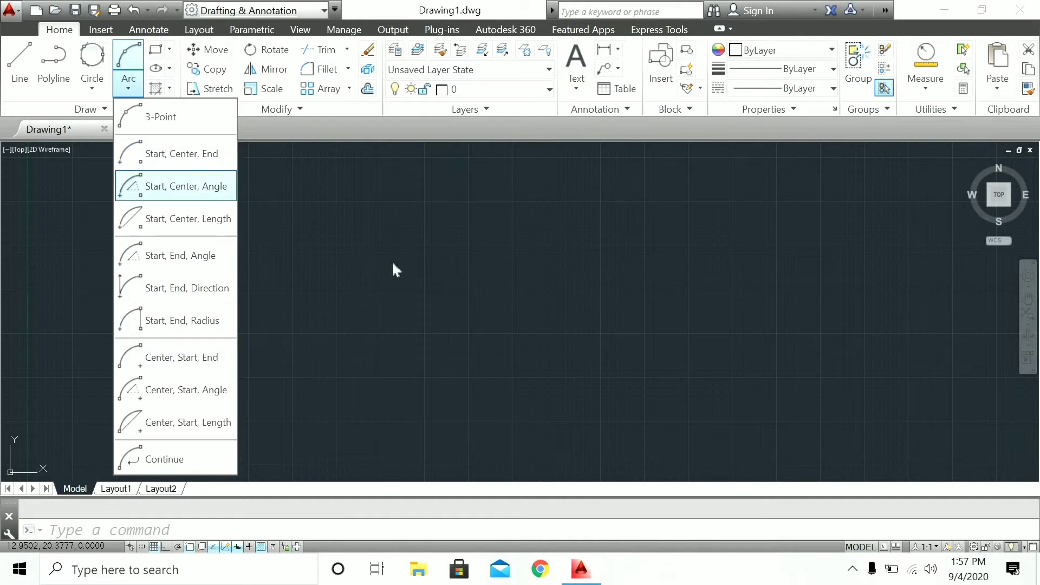
{"action": "left_click", "coordinate": [138, 73]}
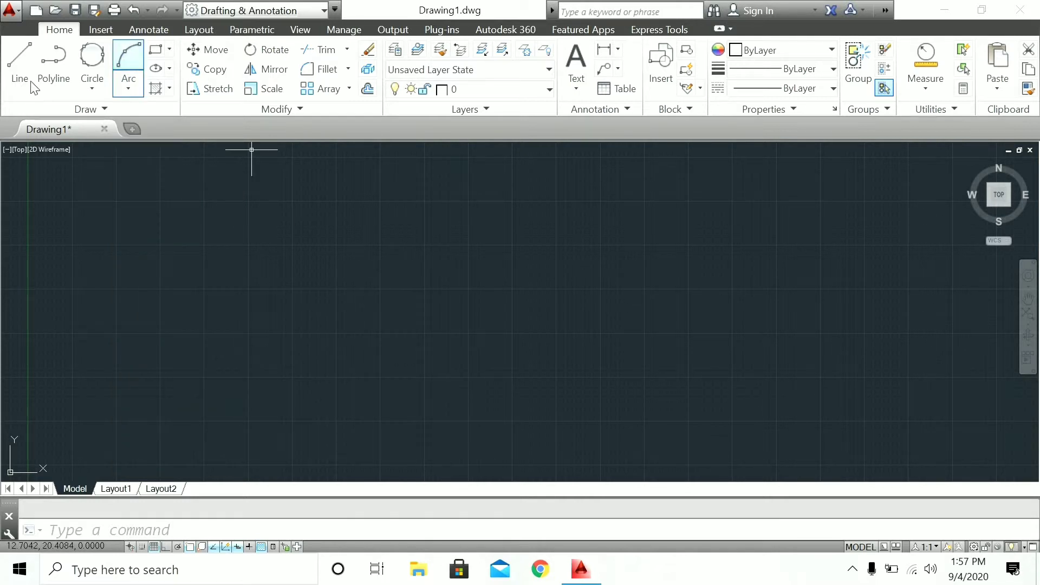
- Draw an open polyline with a vertical segment about 5.2 units long going down and a horizontal segment about 6.6 units long going left
{"action": "left_click", "coordinate": [53, 64]}
{"action": "left_click", "coordinate": [484, 233]}
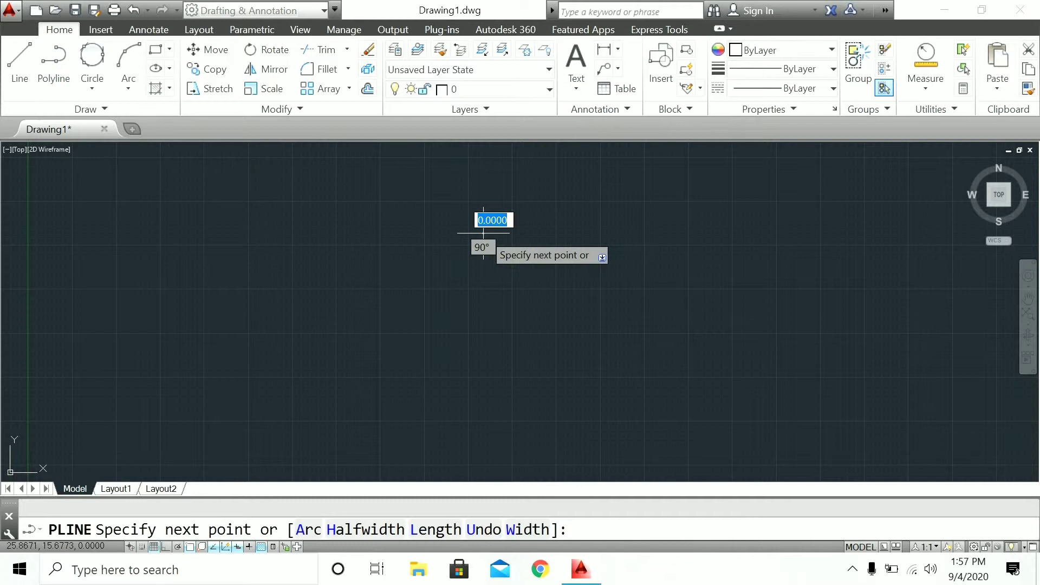
{"action": "left_click", "coordinate": [483, 324]}
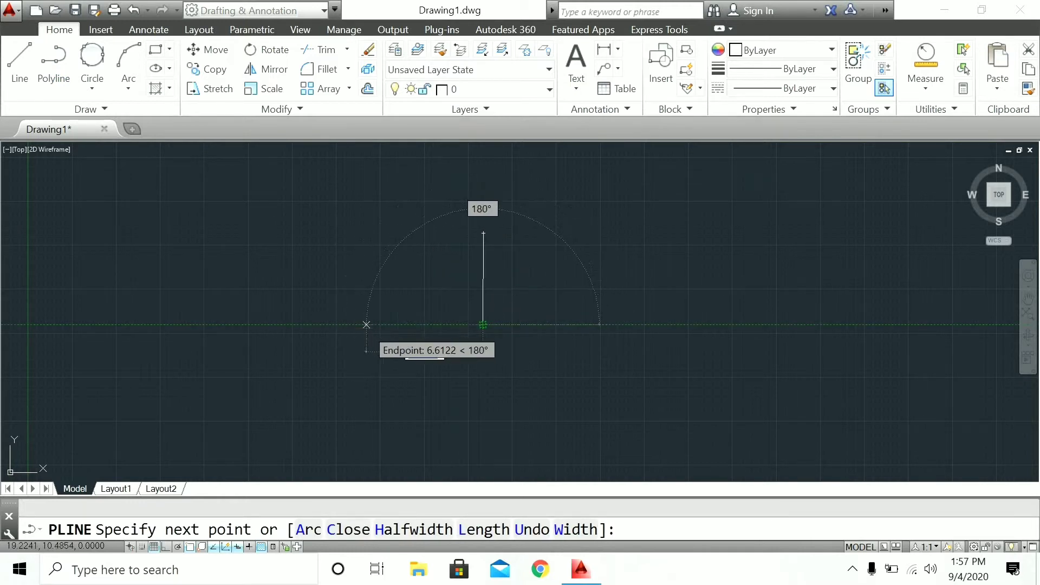
{"action": "left_click", "coordinate": [368, 324]}
{"action": "key", "text": "Return"}
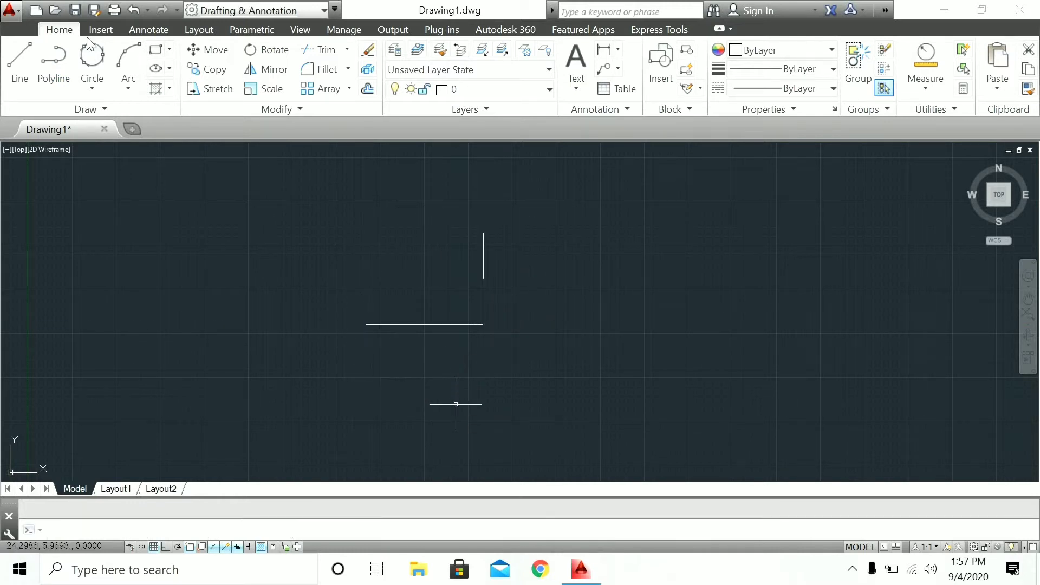
- Draw a Start, Center, End arc from the polyline's upper end, centred on its corner and ending toward the horizontal segment's free end
{"action": "left_click", "coordinate": [129, 60]}
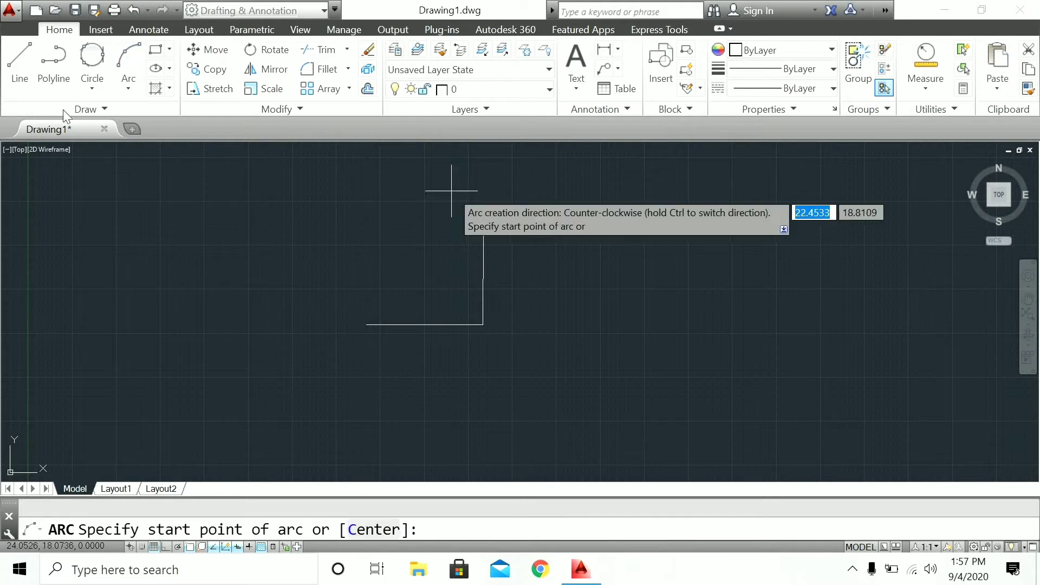
{"action": "left_click", "coordinate": [128, 89]}
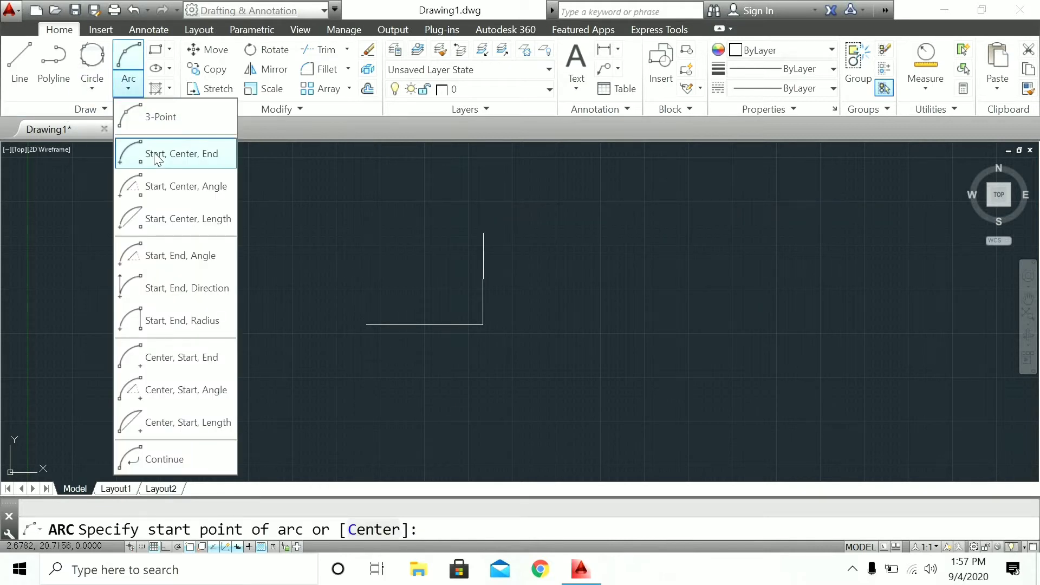
{"action": "left_click", "coordinate": [179, 153]}
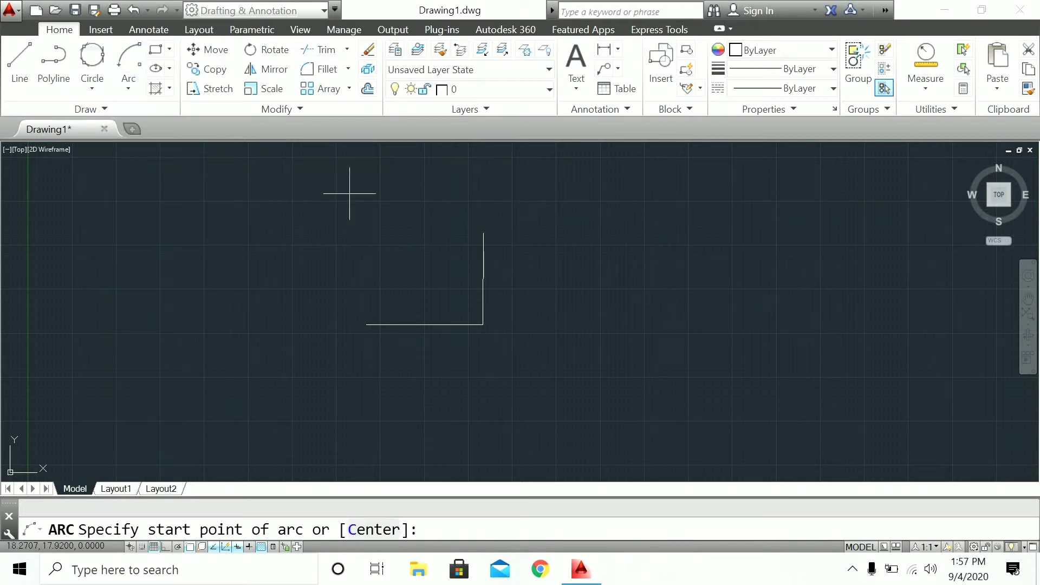
{"action": "left_click", "coordinate": [482, 231]}
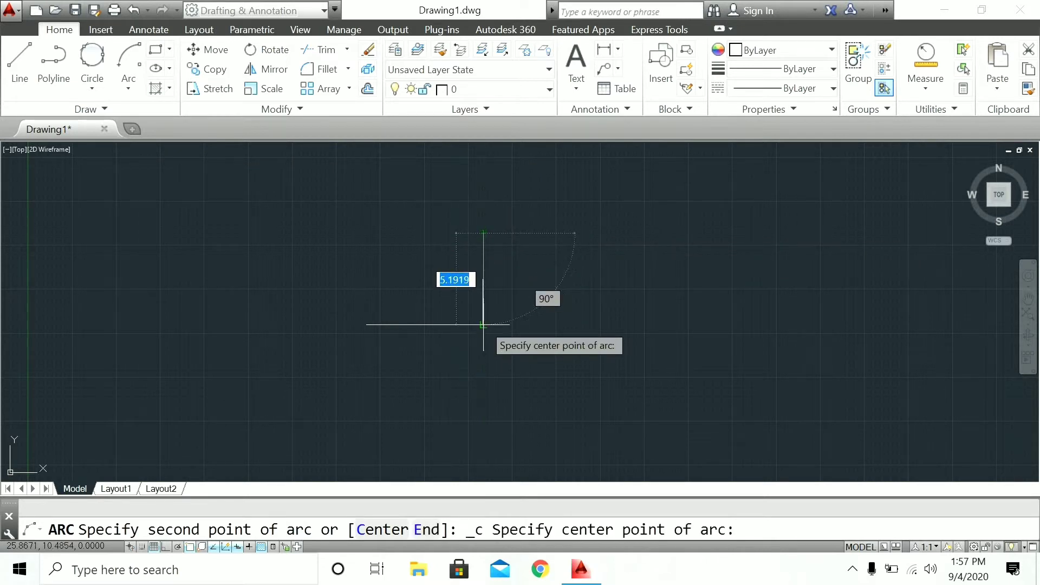
{"action": "left_click", "coordinate": [483, 325]}
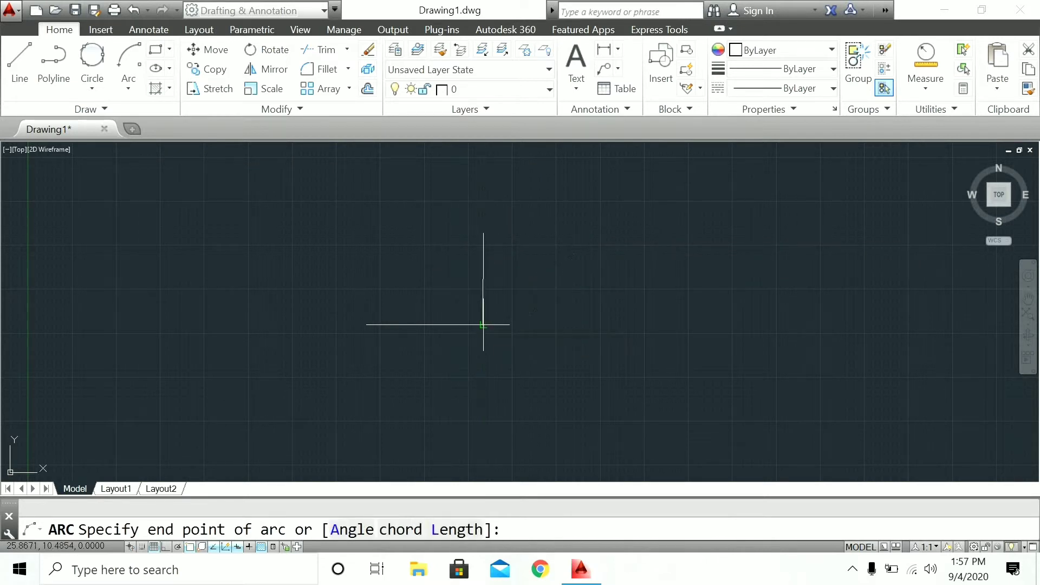
{"action": "left_click", "coordinate": [367, 325]}
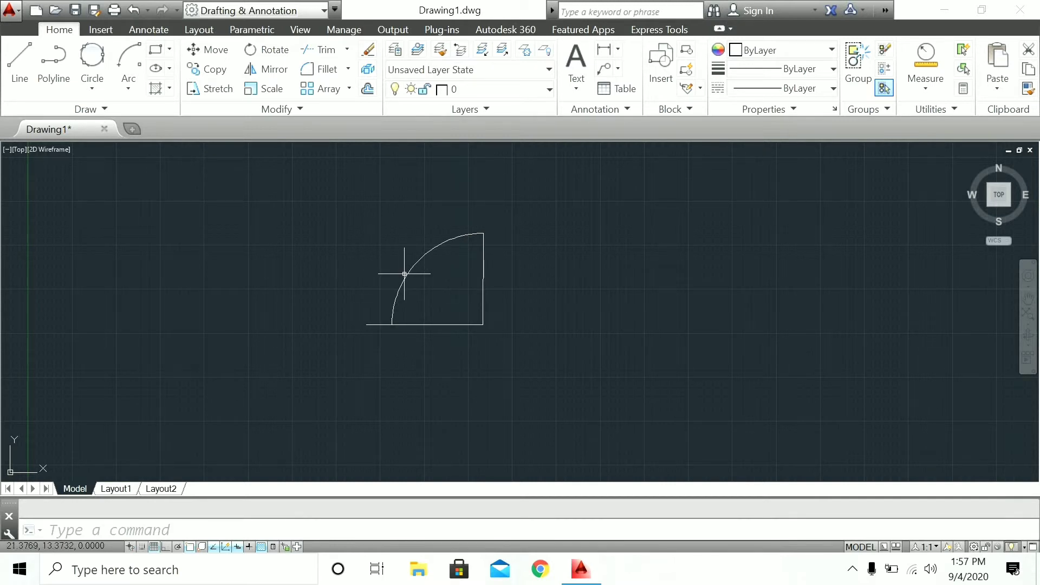
- Erase the arc and the polyline with a crossing selection
{"action": "left_click", "coordinate": [507, 233]}
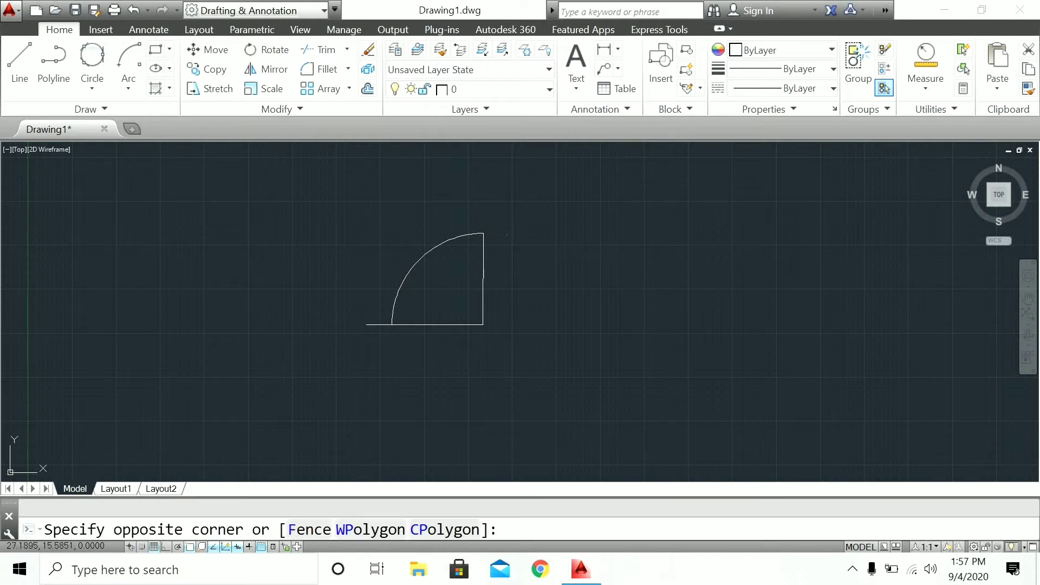
{"action": "left_click", "coordinate": [346, 359]}
{"action": "type", "text": "e"}
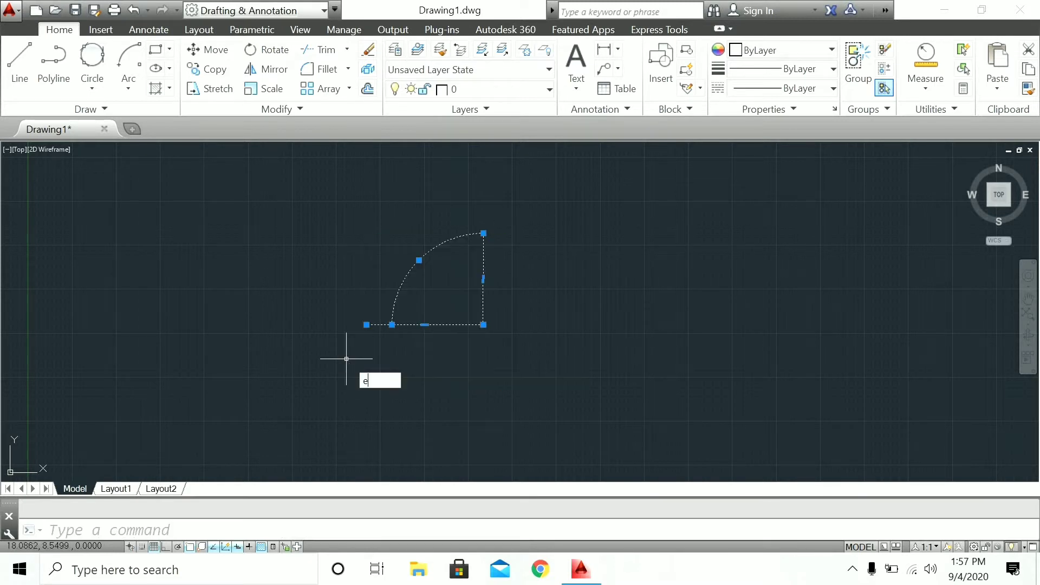
{"action": "key", "text": "Return"}
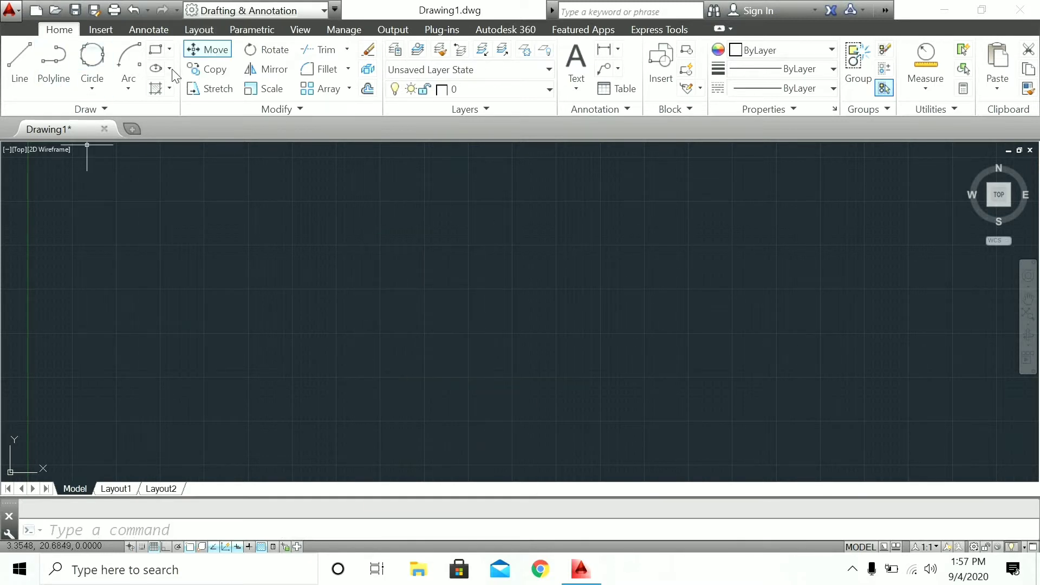
- Draw a small rectangle whose opposite corner lies 3 units diagonally down and left of its first corner
{"action": "left_click", "coordinate": [169, 50]}
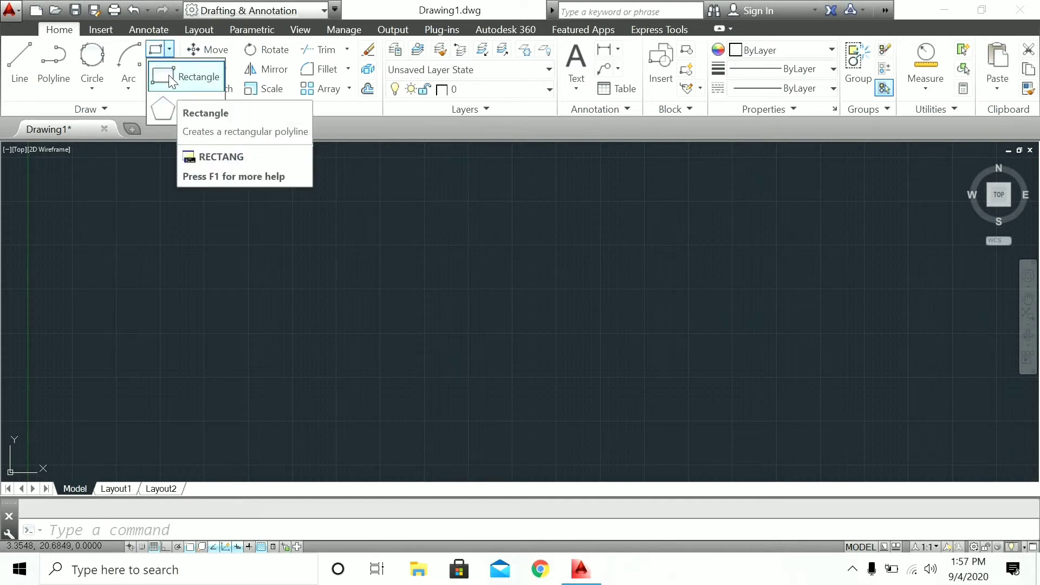
{"action": "left_click", "coordinate": [172, 80]}
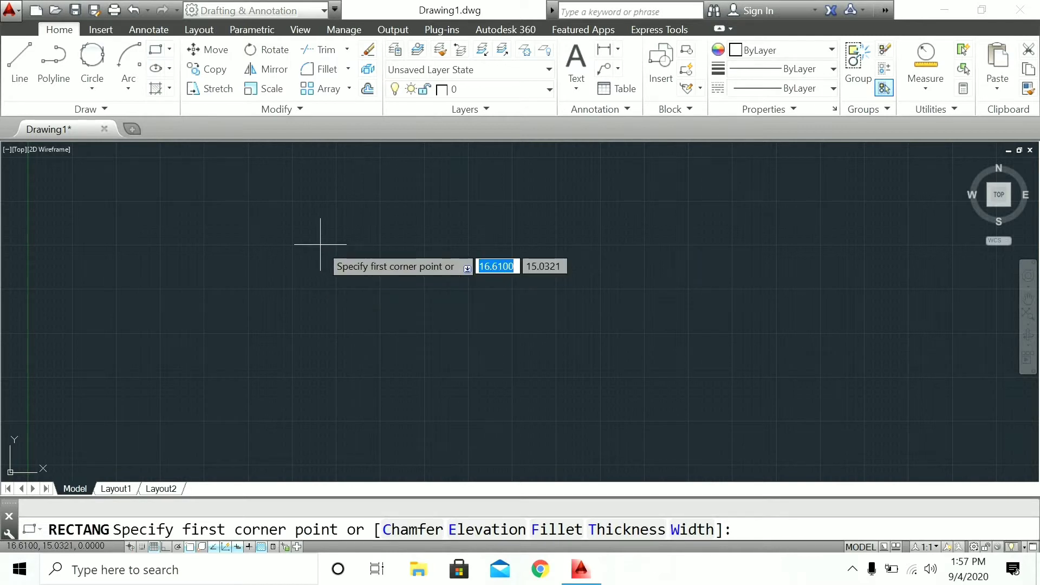
{"action": "type", "text": "1"}
{"action": "key", "text": "Return"}
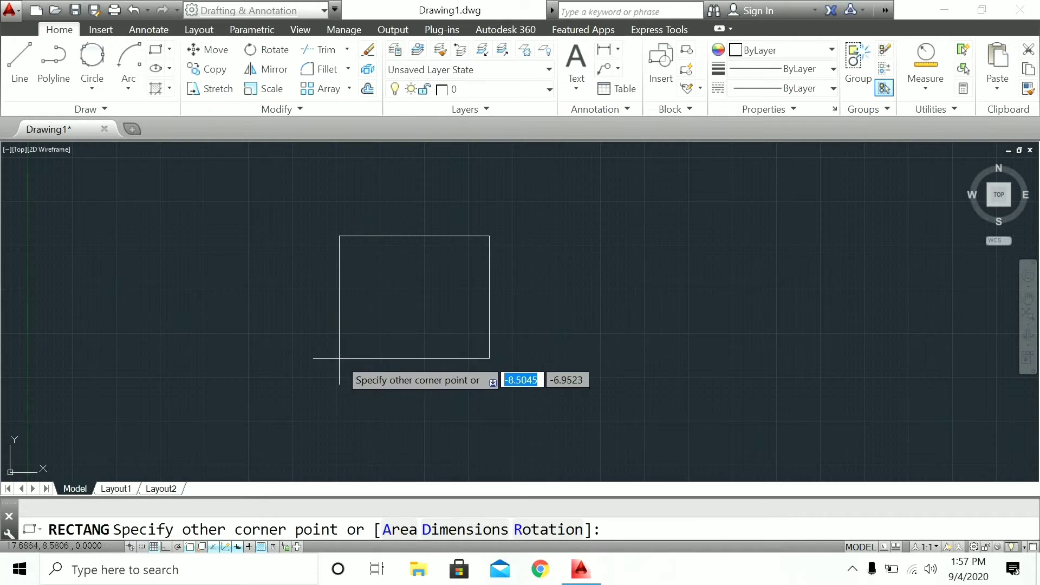
{"action": "type", "text": "3"}
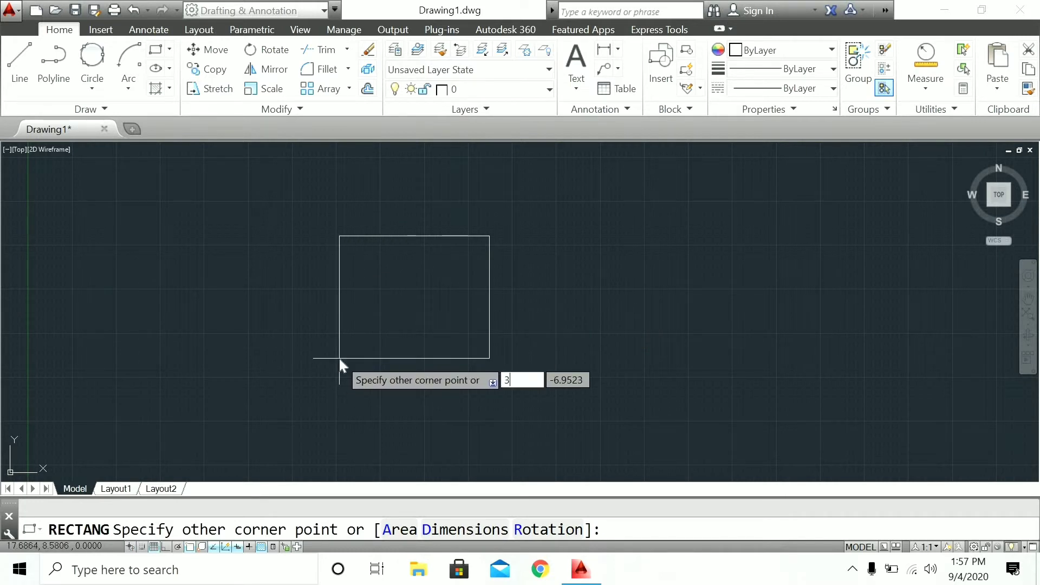
{"action": "key", "text": "Return"}
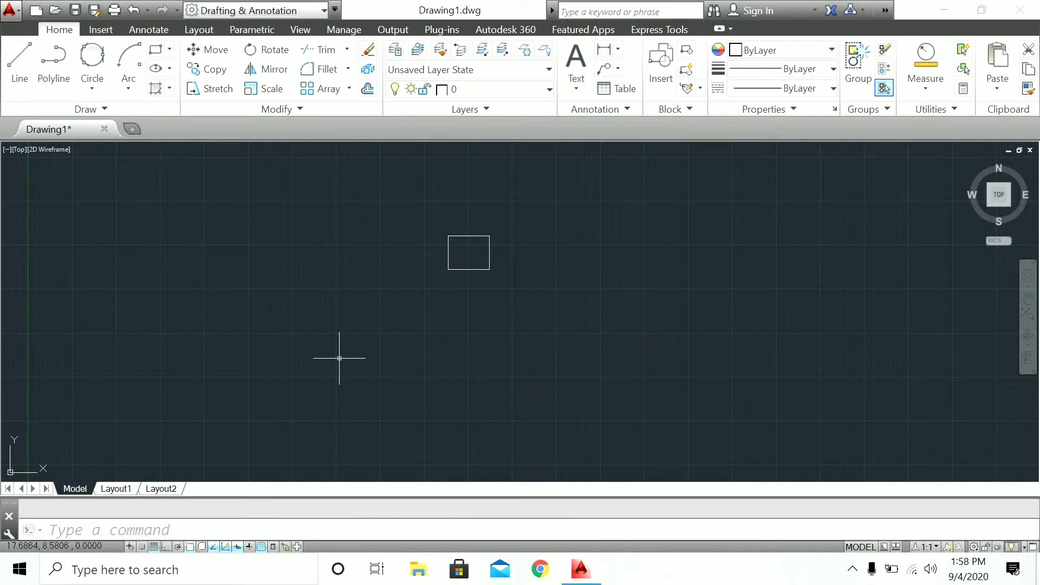
- Erase the small rectangle with a crossing selection
{"action": "left_click", "coordinate": [460, 233]}
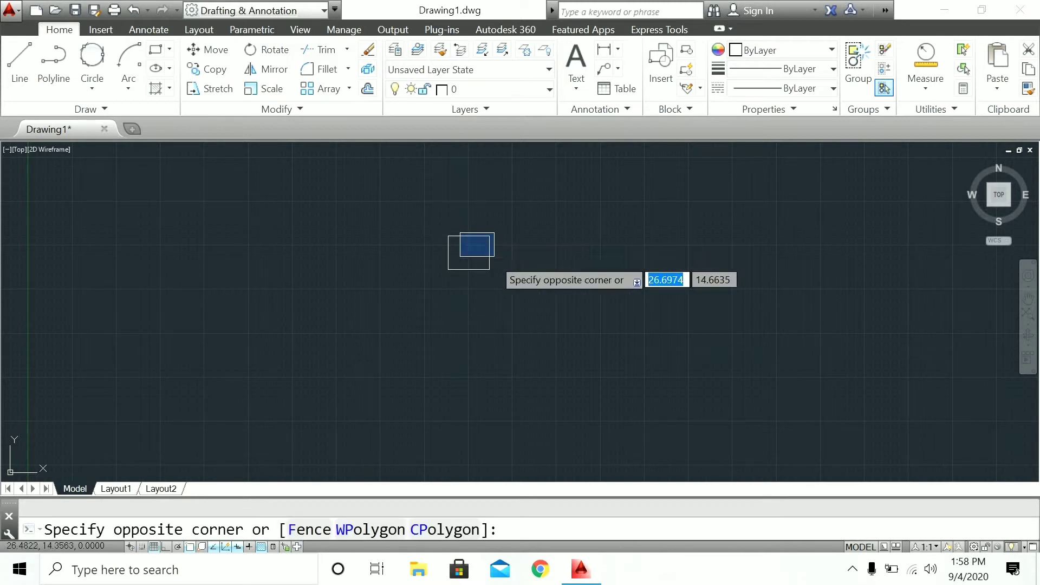
{"action": "left_click", "coordinate": [502, 285]}
{"action": "left_click", "coordinate": [551, 183]}
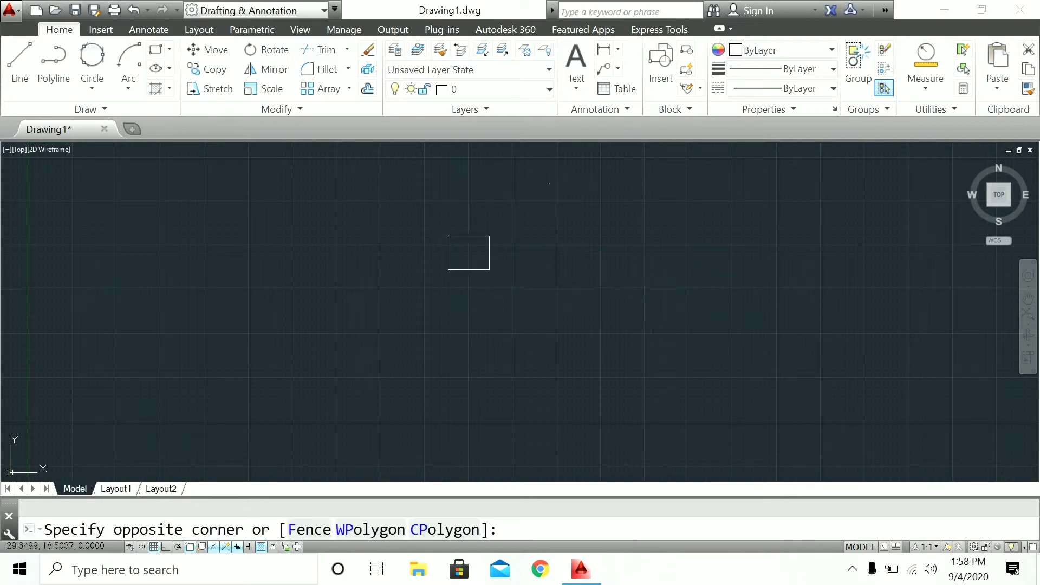
{"action": "left_click", "coordinate": [410, 350]}
{"action": "type", "text": "e"}
{"action": "key", "text": "Return"}
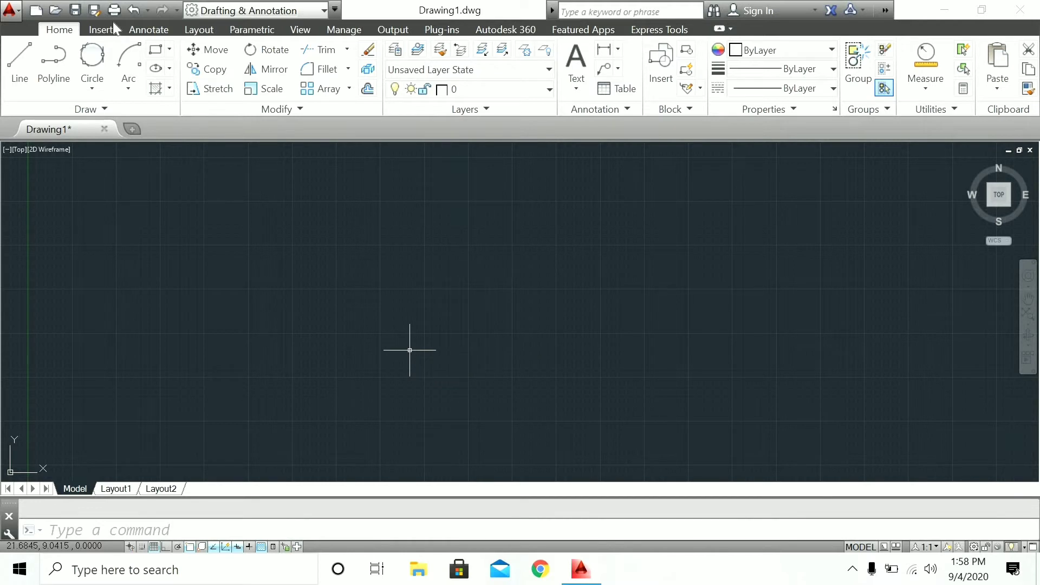
- Draw a wide rectangle in the middle of the drawing area by picking its upper left and lower right corners
{"action": "left_click", "coordinate": [156, 49]}
{"action": "left_click", "coordinate": [367, 247]}
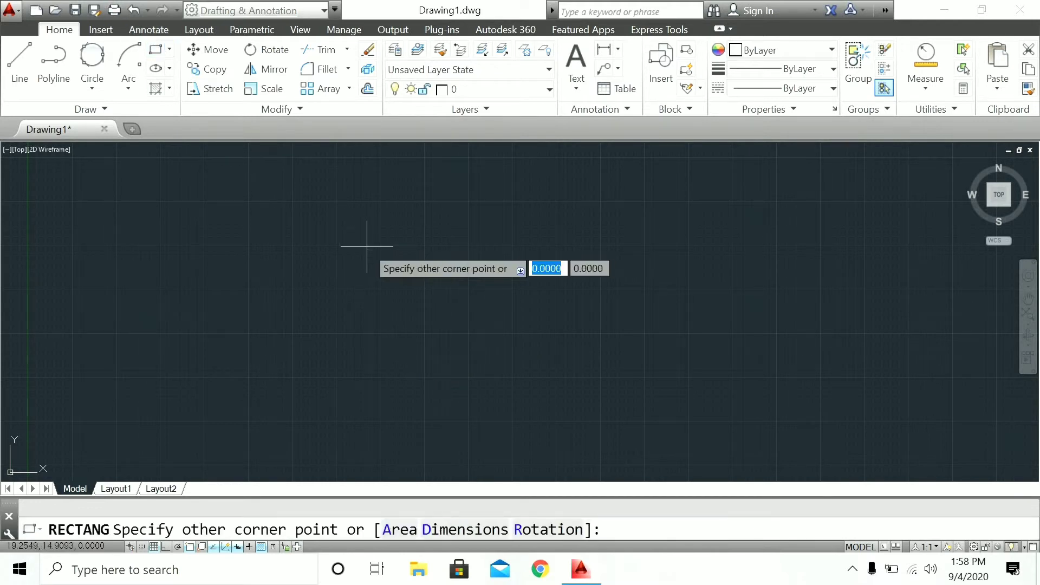
{"action": "left_click", "coordinate": [589, 354]}
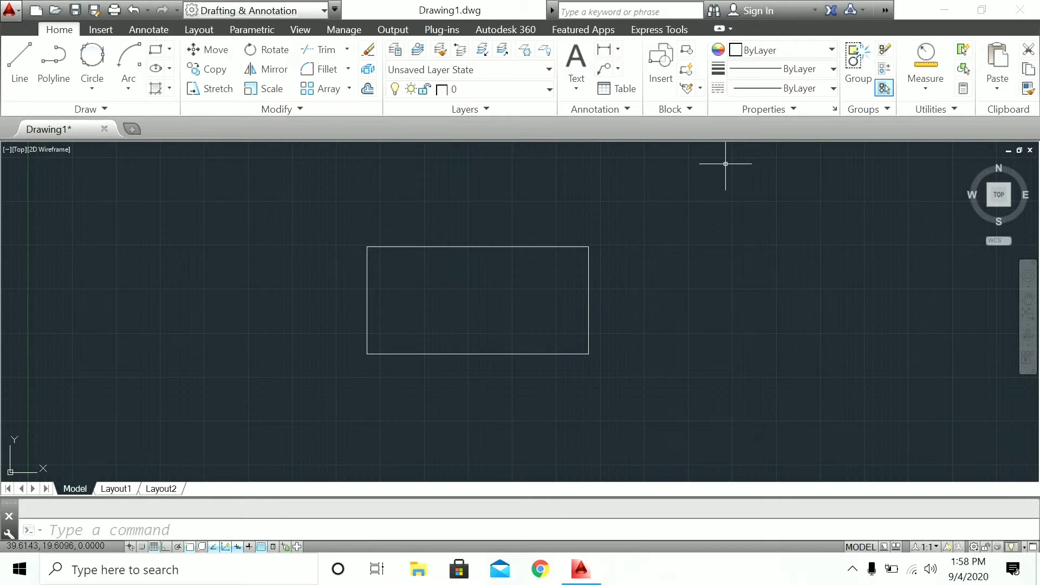
- Erase the wide rectangle using a crossing selection
{"action": "left_click", "coordinate": [636, 228]}
{"action": "left_click", "coordinate": [229, 410]}
{"action": "left_click", "coordinate": [229, 409]}
{"action": "type", "text": "e"}
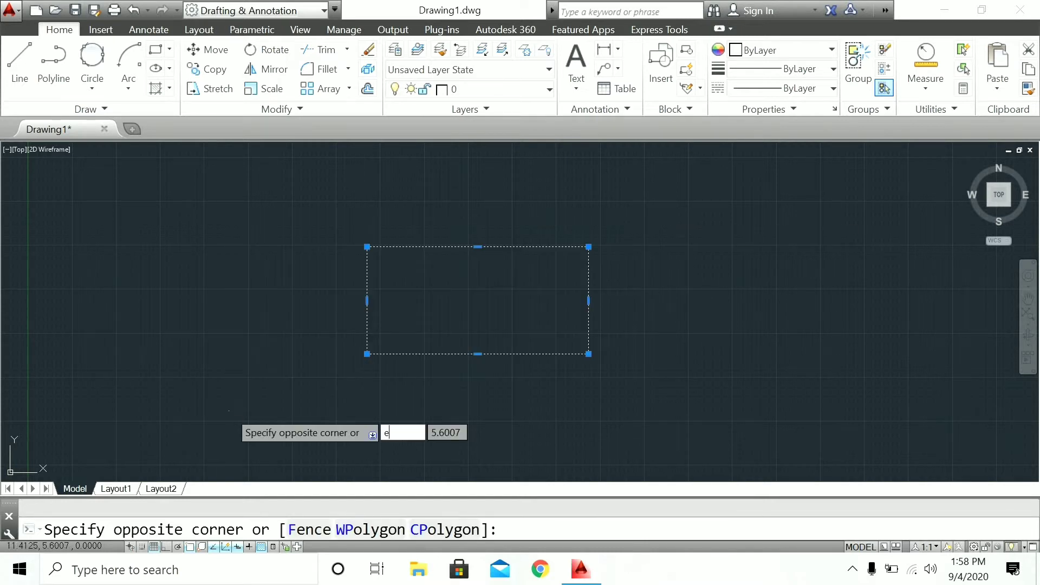
{"action": "key", "text": "Return"}
{"action": "left_click", "coordinate": [558, 348]}
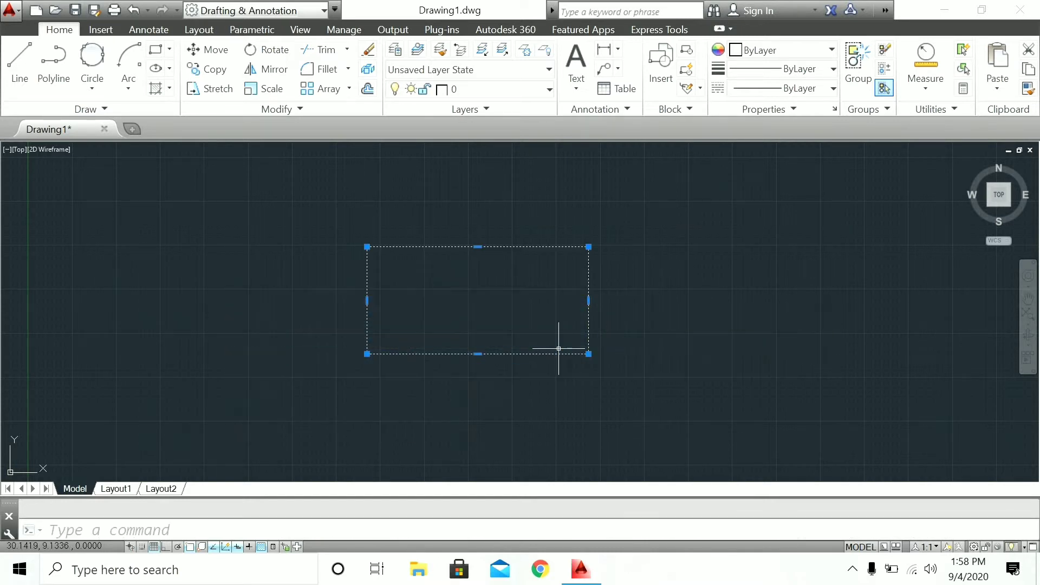
{"action": "type", "text": "e"}
{"action": "key", "text": "Return"}
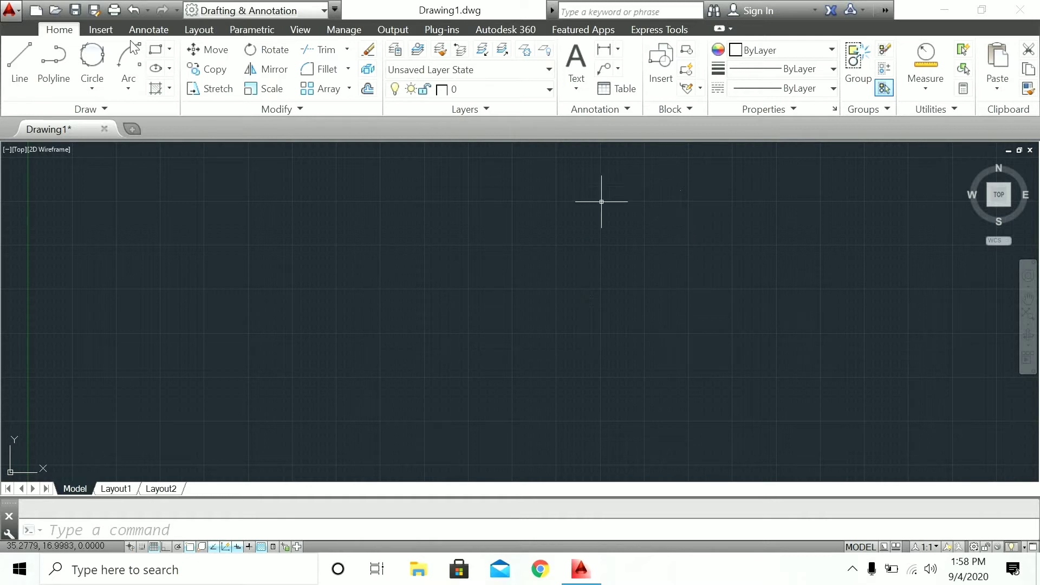
- Draw a rectangle using the Dimensions option with length 2 and width 3, placed above and right of its first corner
{"action": "left_click", "coordinate": [155, 49]}
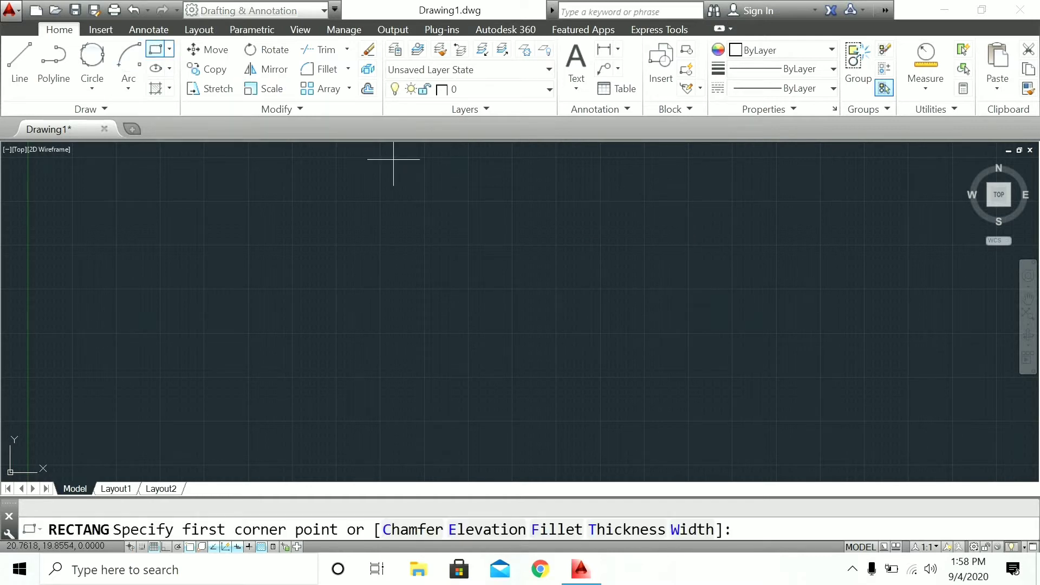
{"action": "left_click", "coordinate": [262, 359]}
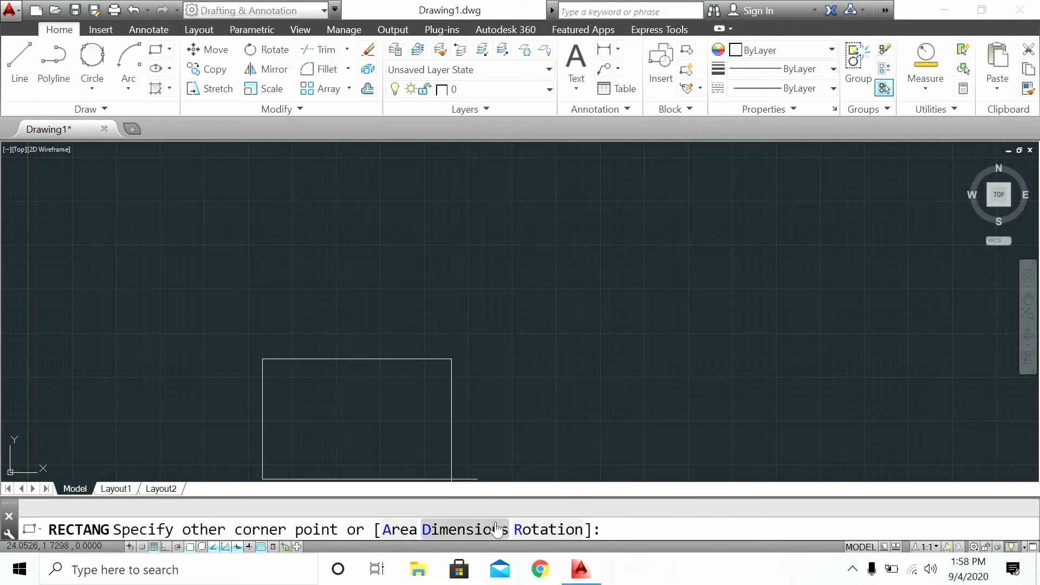
{"action": "left_click", "coordinate": [476, 529]}
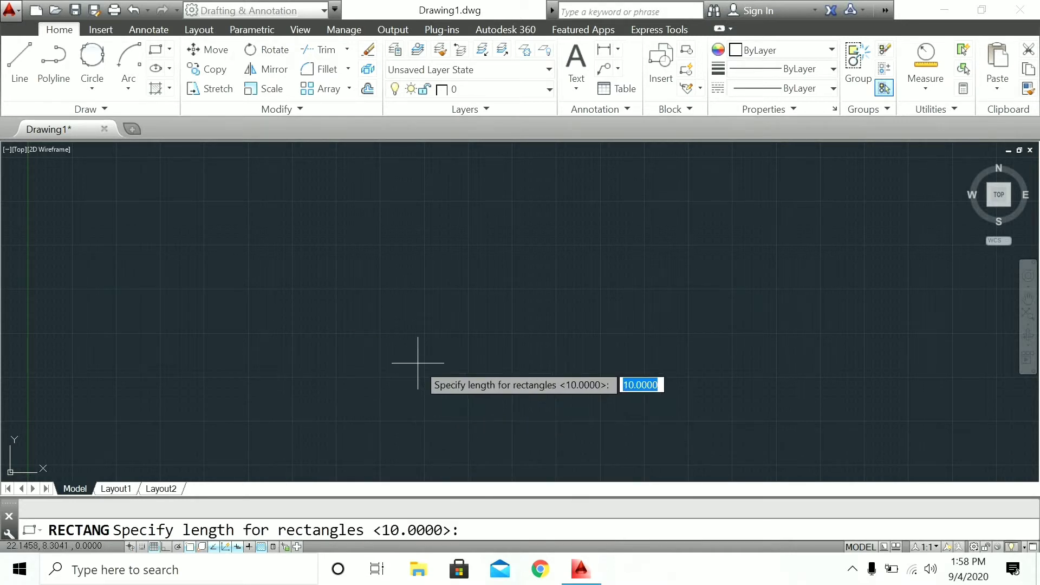
{"action": "type", "text": "2"}
{"action": "key", "text": "Return"}
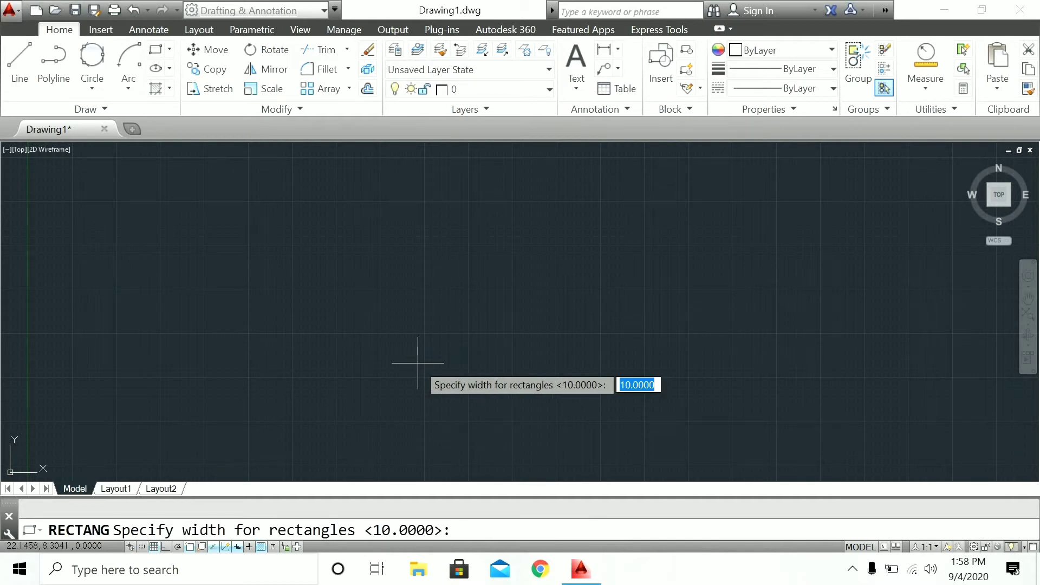
{"action": "type", "text": "3"}
{"action": "key", "text": "Return"}
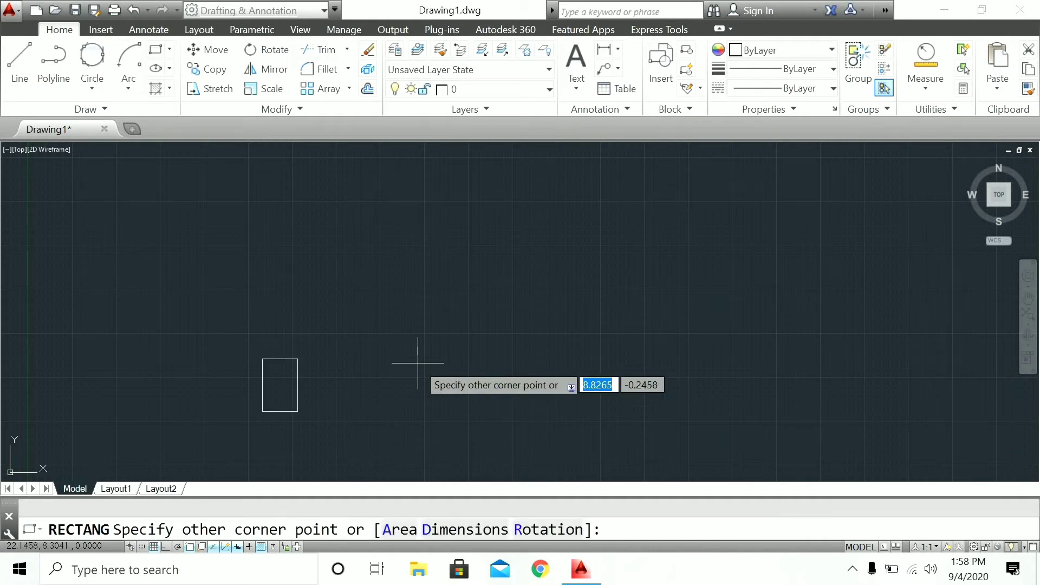
{"action": "left_click", "coordinate": [301, 321]}
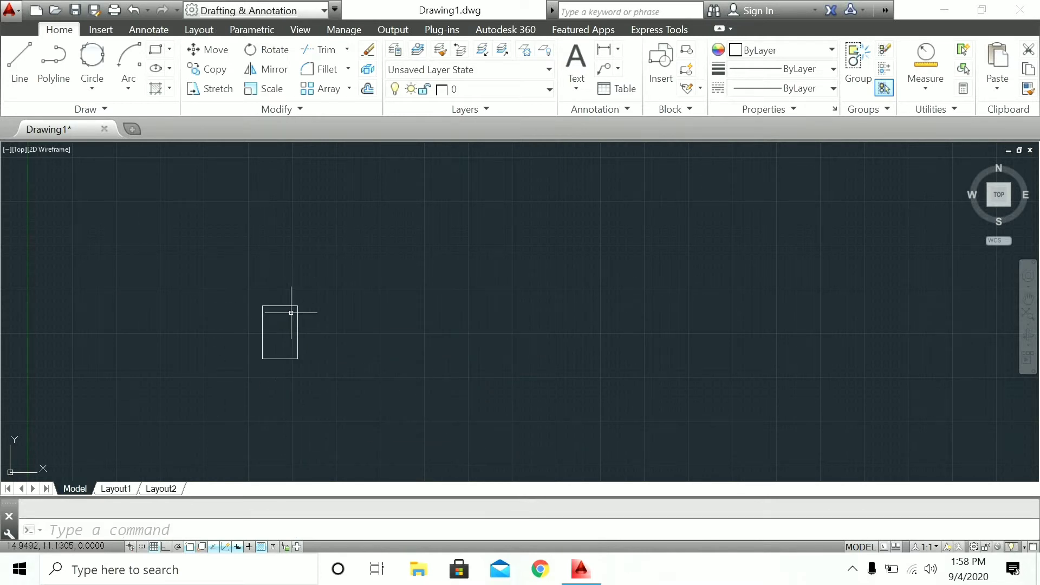
- Erase the 2 by 3 rectangle
{"action": "left_click", "coordinate": [287, 306]}
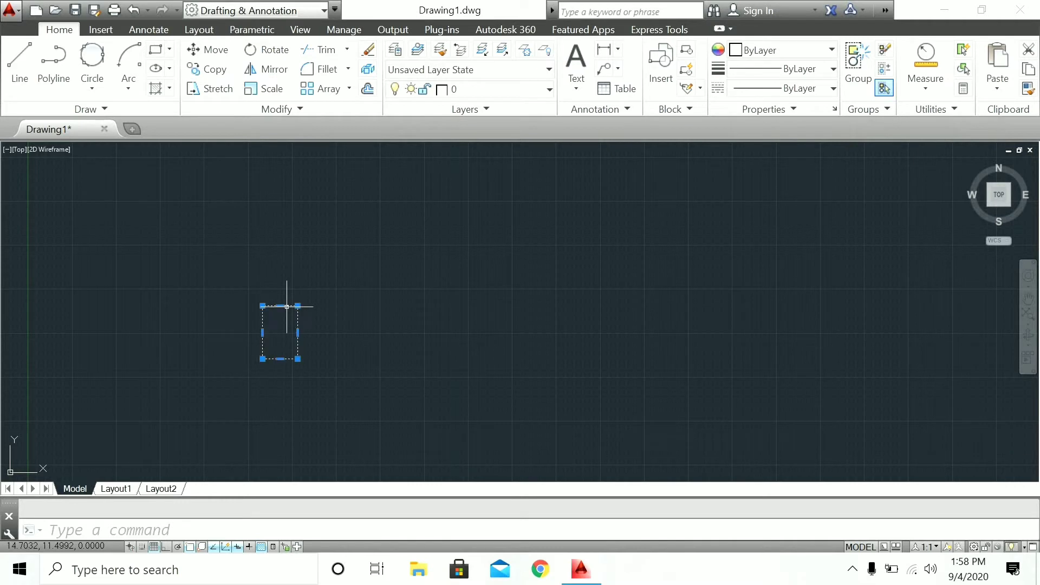
{"action": "key", "text": "Delete"}
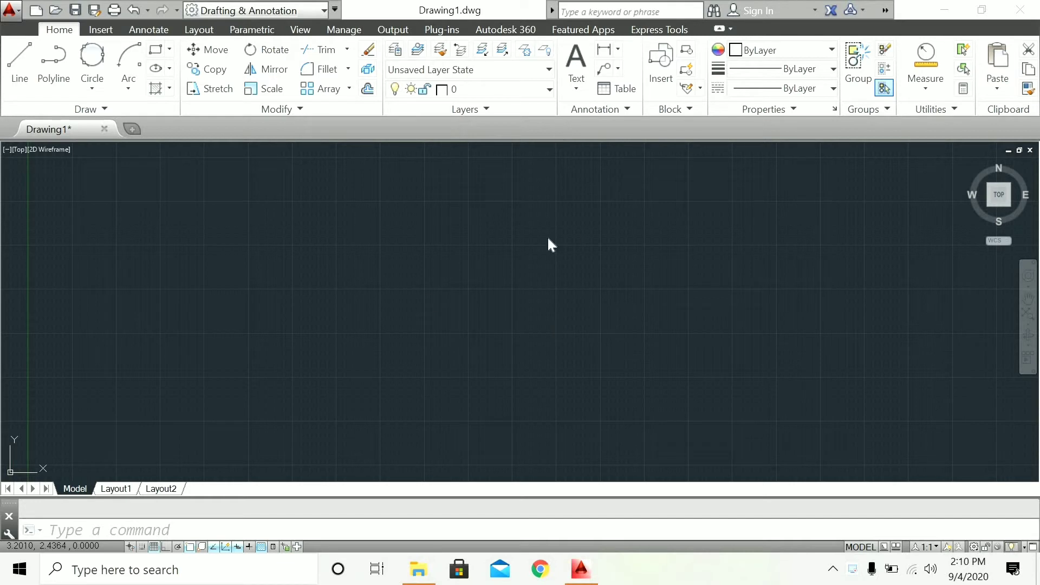
- Draw a rectangle with corners filleted at radius 2, about 22 by 8.6 units, in the middle of the drawing area
{"action": "type", "text": "REC"}
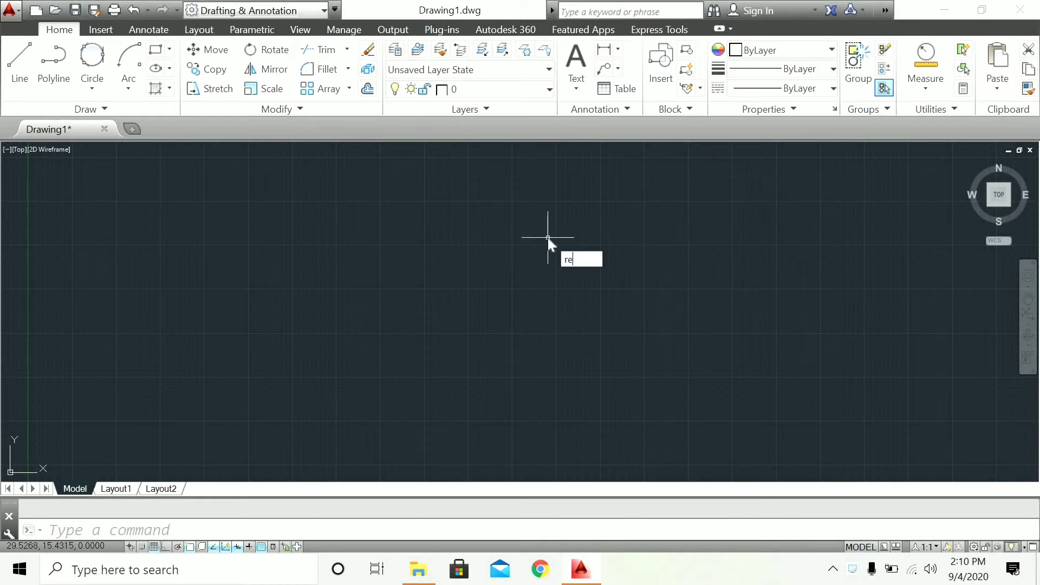
{"action": "key", "text": "Return"}
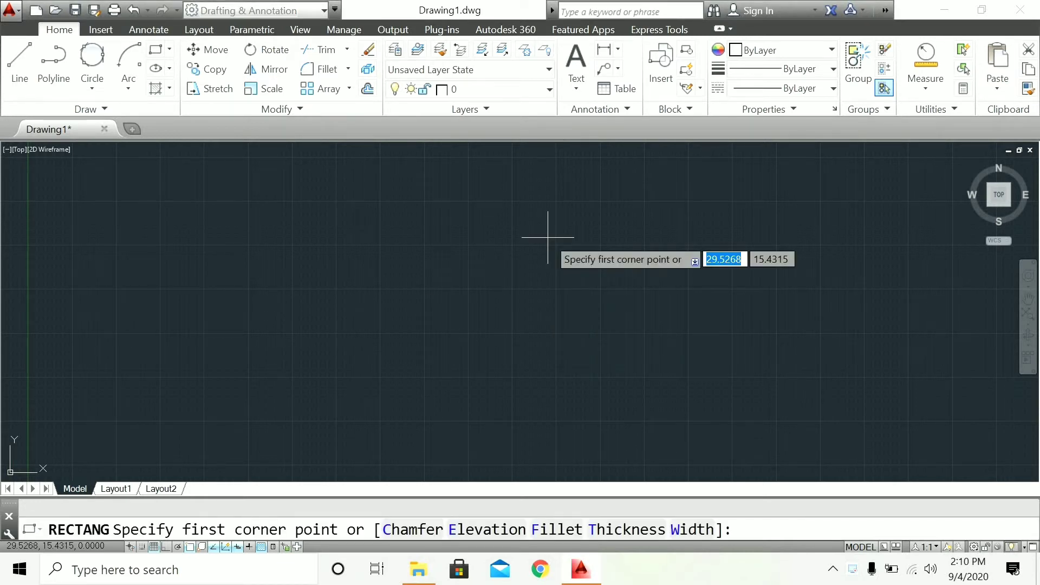
{"action": "left_click", "coordinate": [554, 530]}
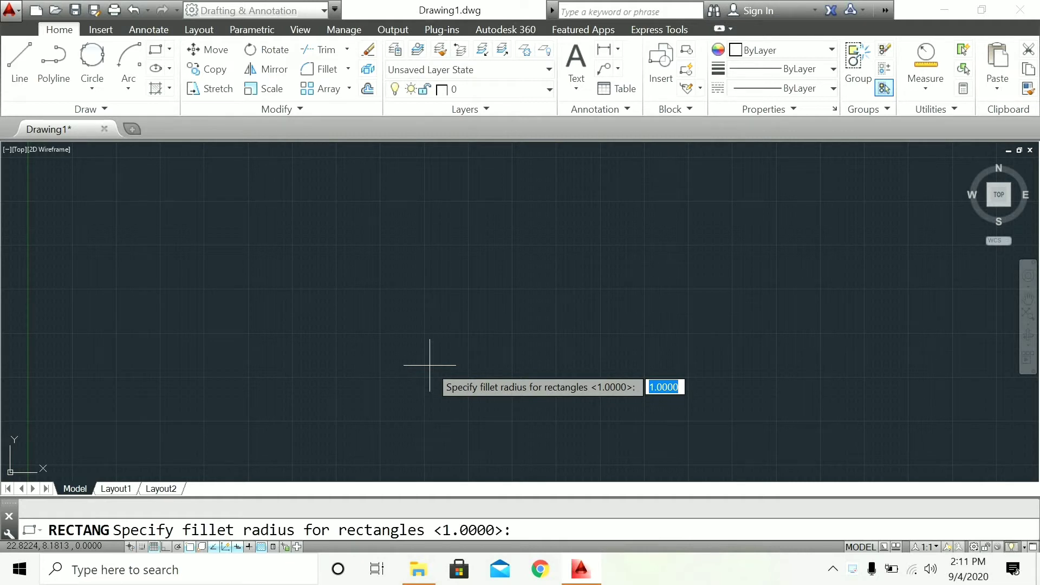
{"action": "type", "text": "2"}
{"action": "key", "text": "Return"}
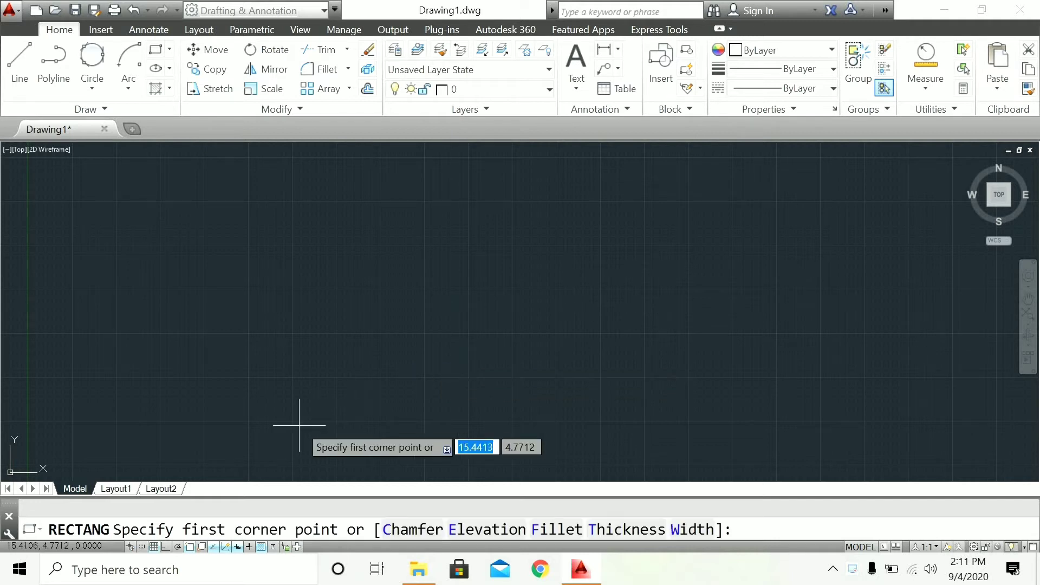
{"action": "left_click", "coordinate": [318, 371]}
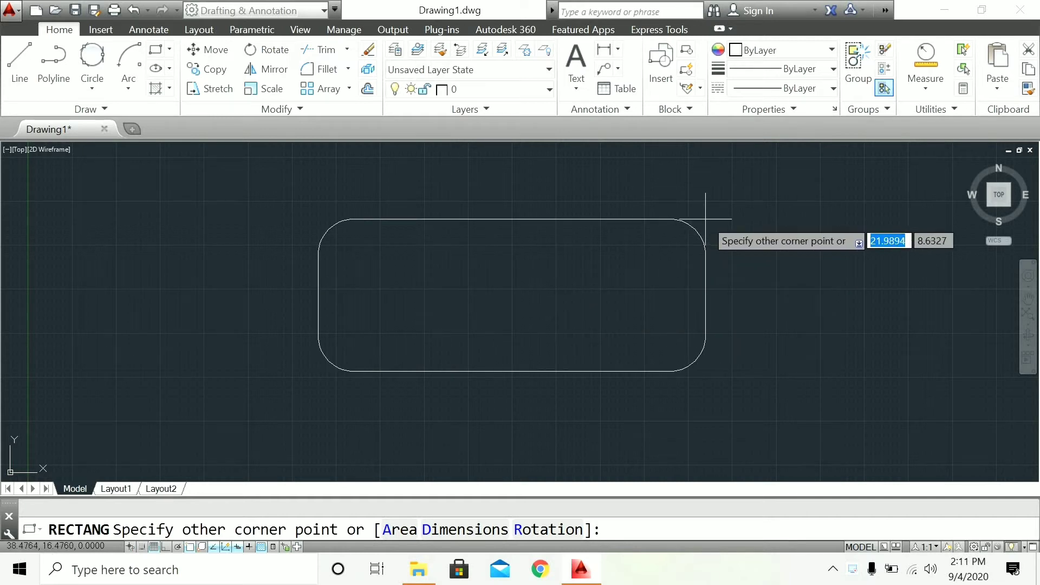
{"action": "left_click", "coordinate": [705, 219]}
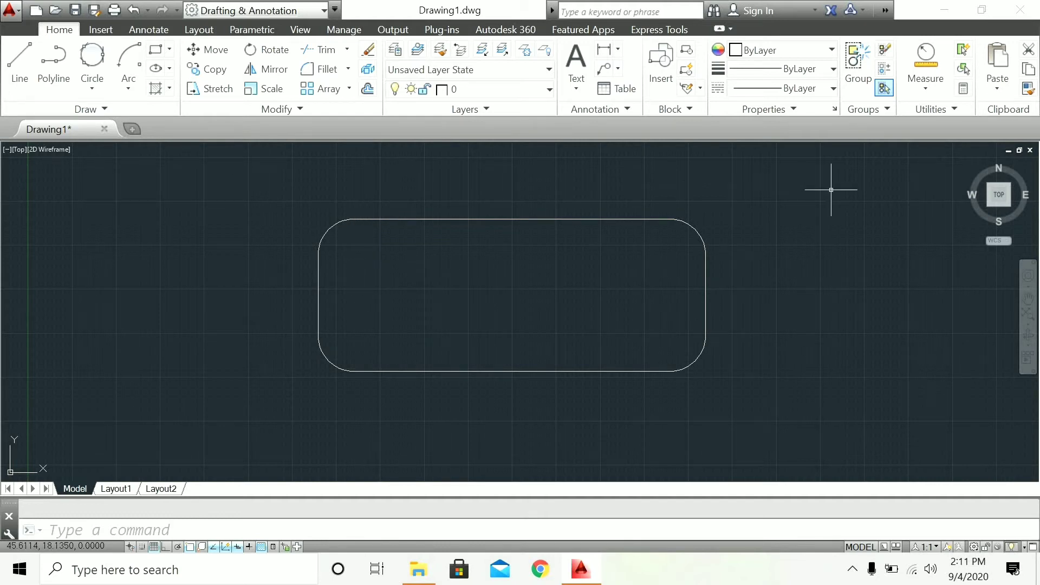
- Select the rounded rectangle with a crossing selection and erase it
{"action": "left_click", "coordinate": [785, 190]}
{"action": "left_click", "coordinate": [199, 422]}
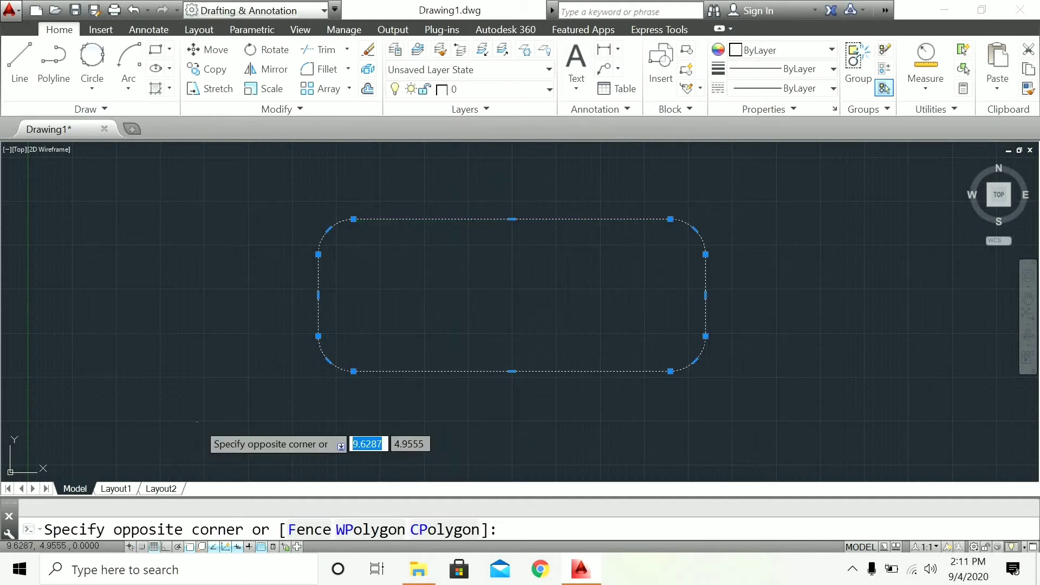
{"action": "left_click", "coordinate": [710, 349]}
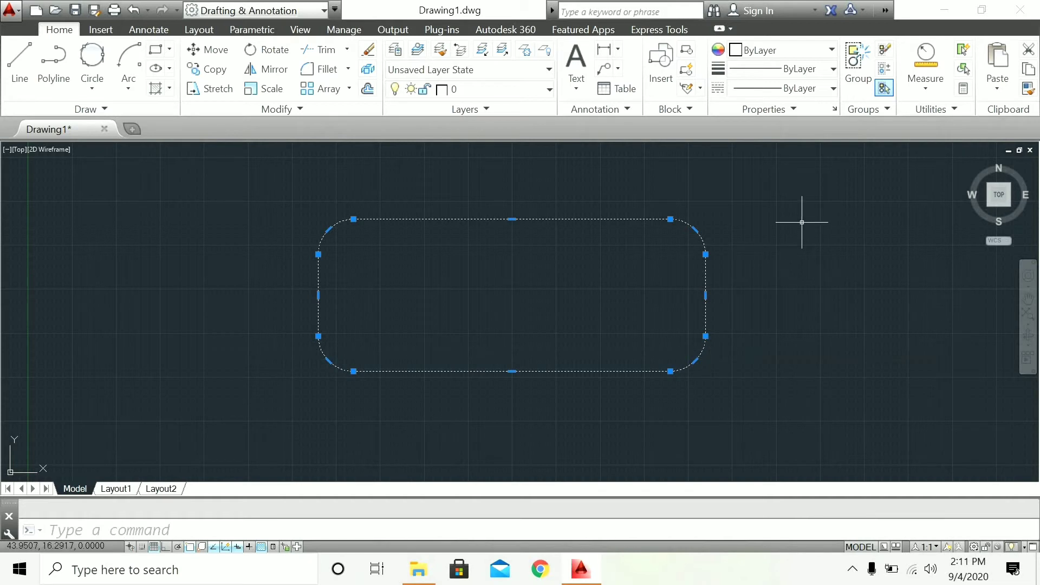
{"action": "key", "text": "Delete"}
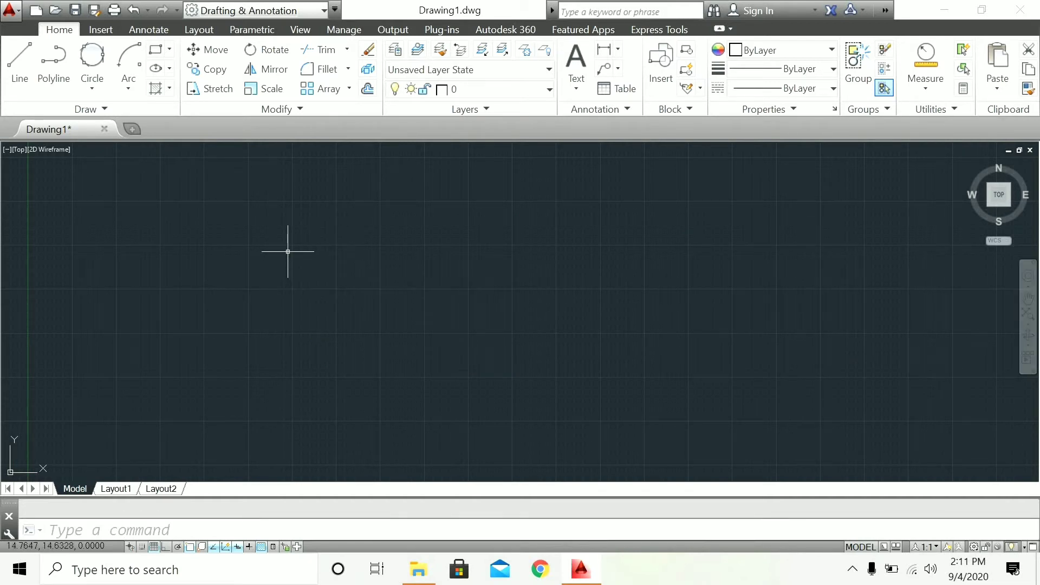
- Draw another rectangle about 20 by 8 units, accepting the default fillet radius of 2
{"action": "key", "text": "Return"}
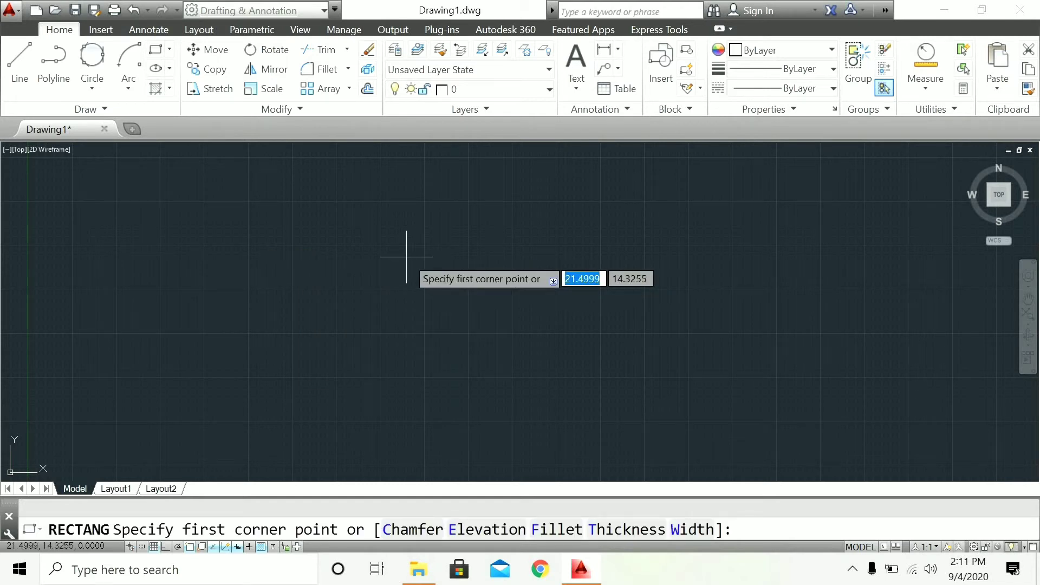
{"action": "left_click", "coordinate": [550, 530]}
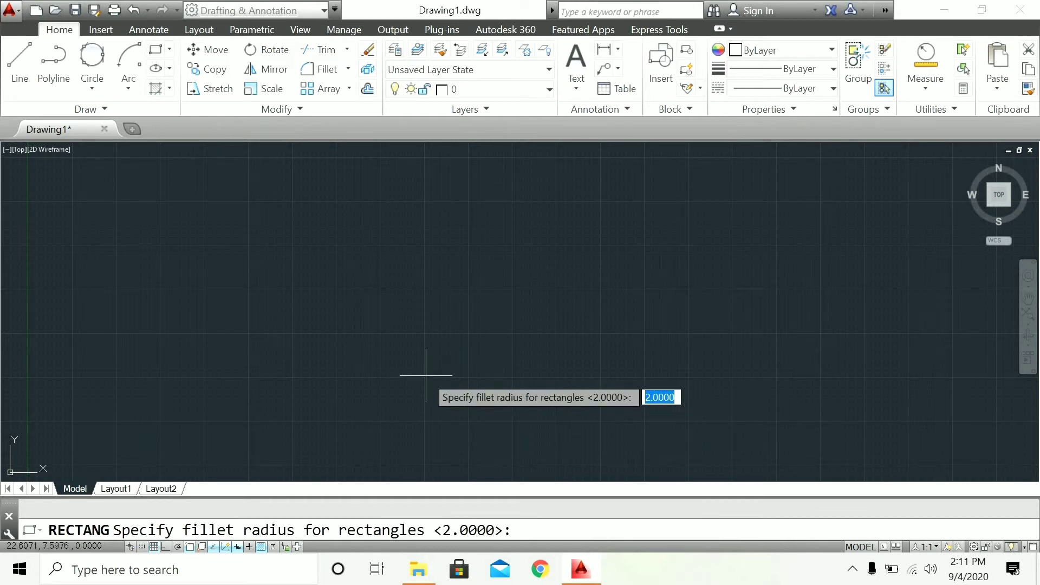
{"action": "key", "text": "Return"}
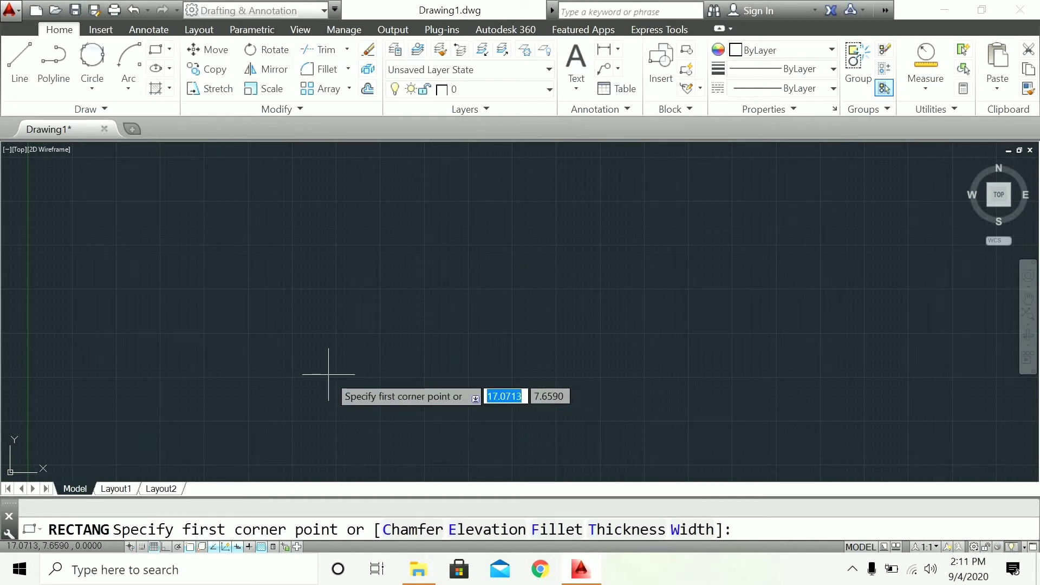
{"action": "left_click", "coordinate": [329, 407]}
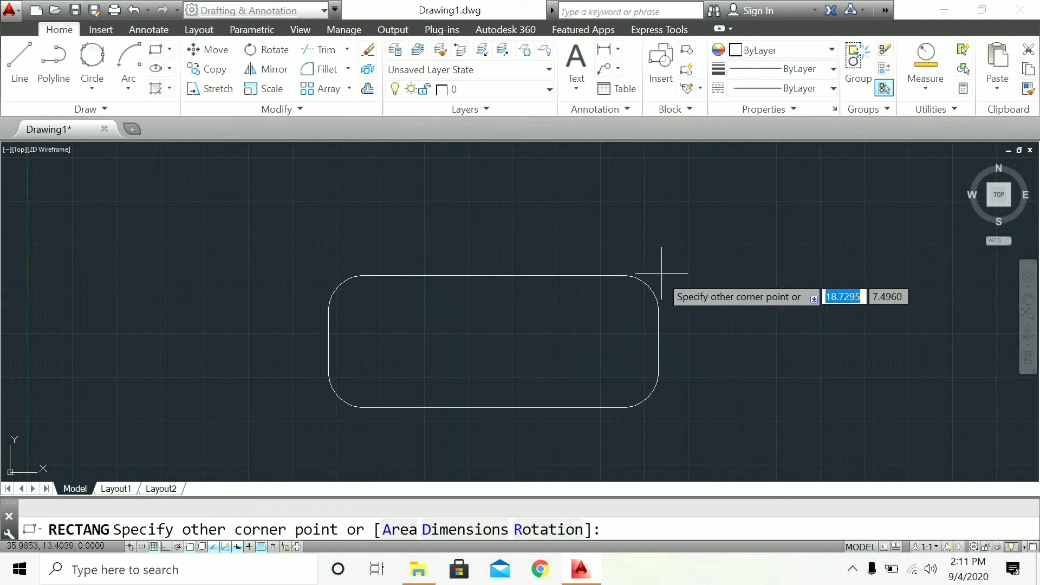
{"action": "left_click", "coordinate": [678, 263]}
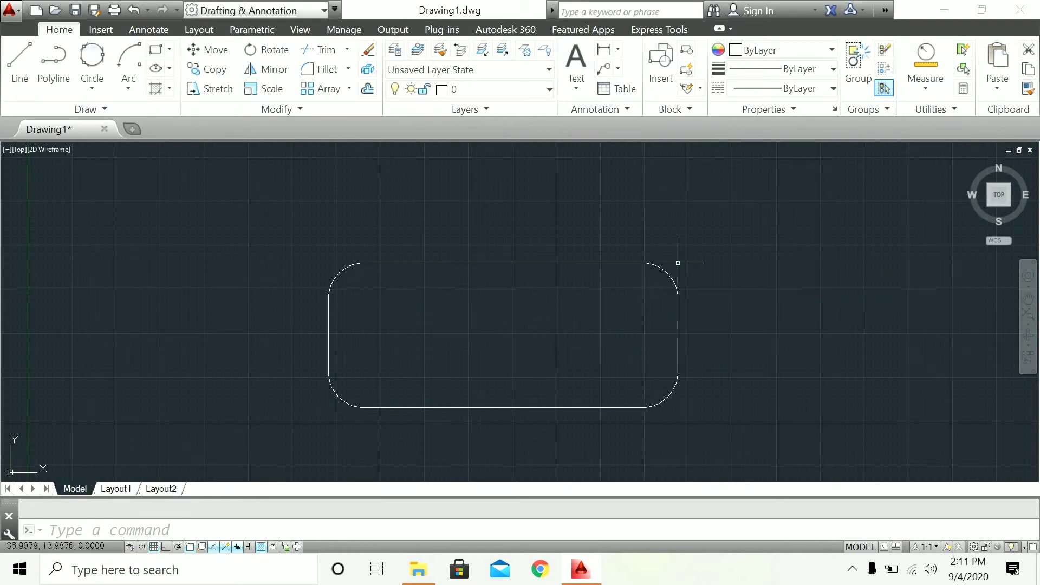
{"action": "double_click", "coordinate": [604, 263]}
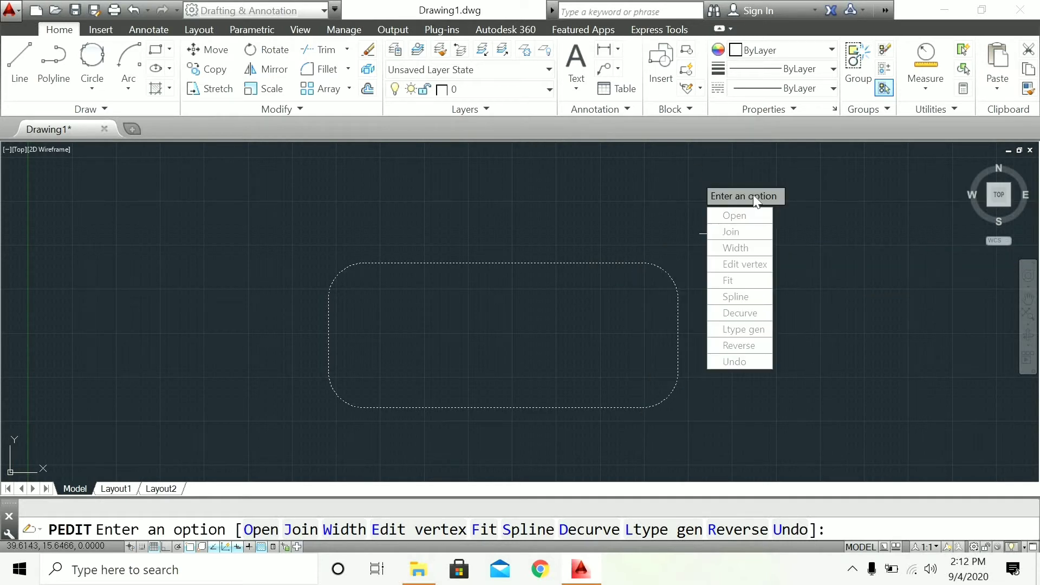
{"action": "key", "text": "Escape"}
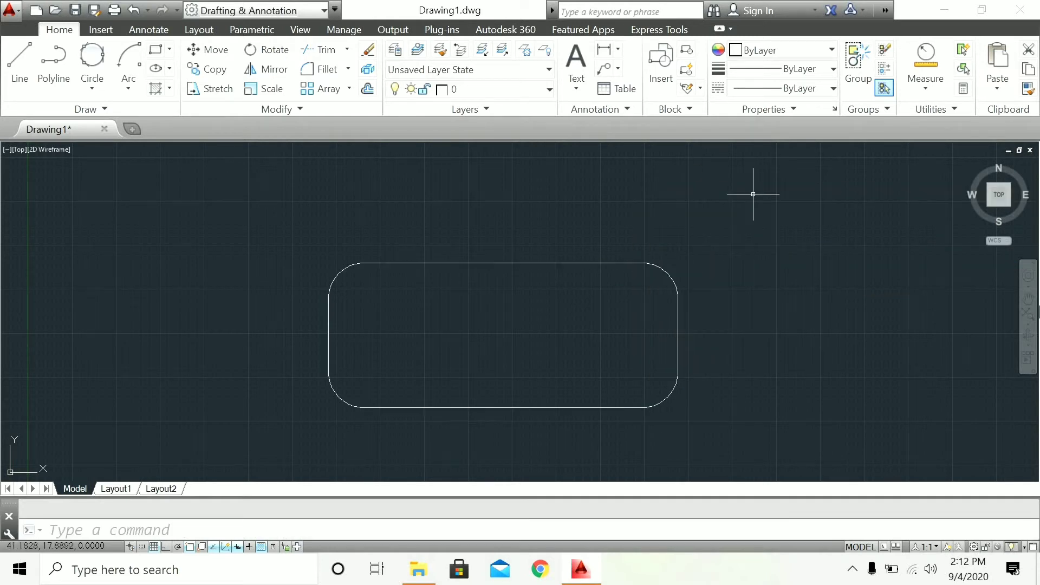
- Orbit around the rounded rectangle in 3D to examine it, and return to the top view
{"action": "left_click", "coordinate": [1026, 337]}
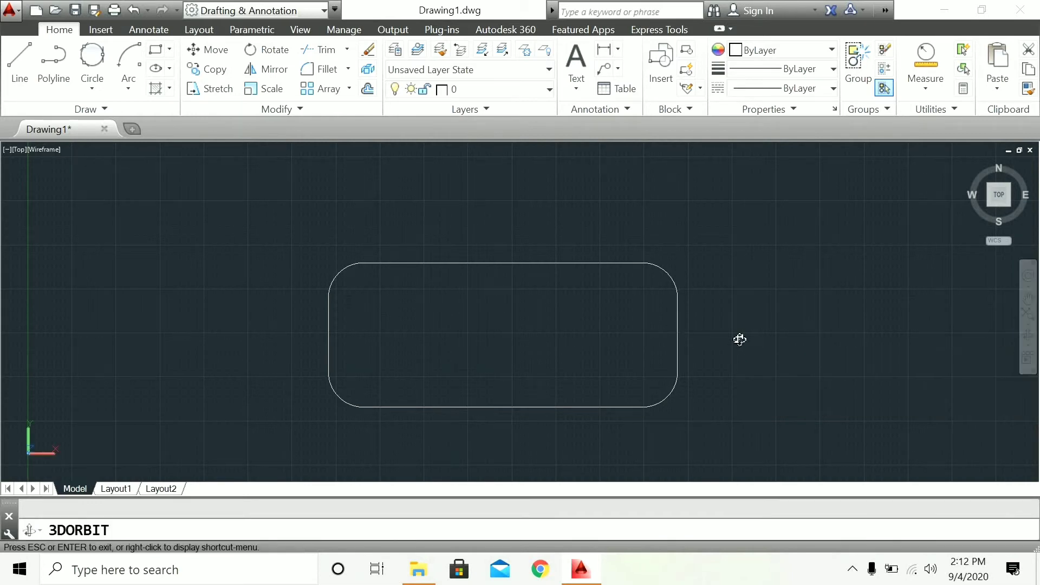
{"action": "left_click_drag", "start_coordinate": [690, 256], "coordinate": [616, 226]}
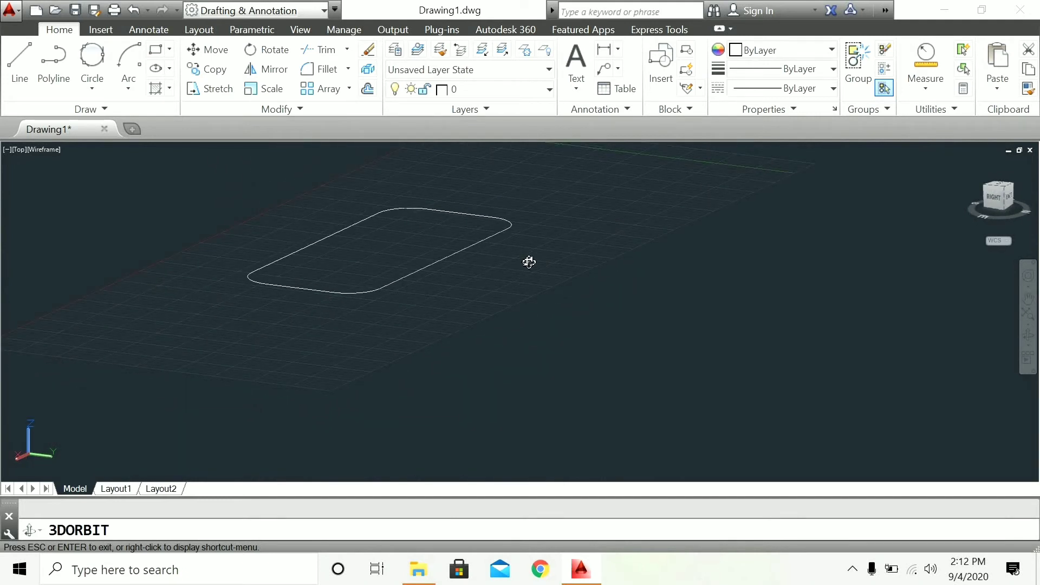
{"action": "left_click_drag", "start_coordinate": [729, 177], "coordinate": [993, 202]}
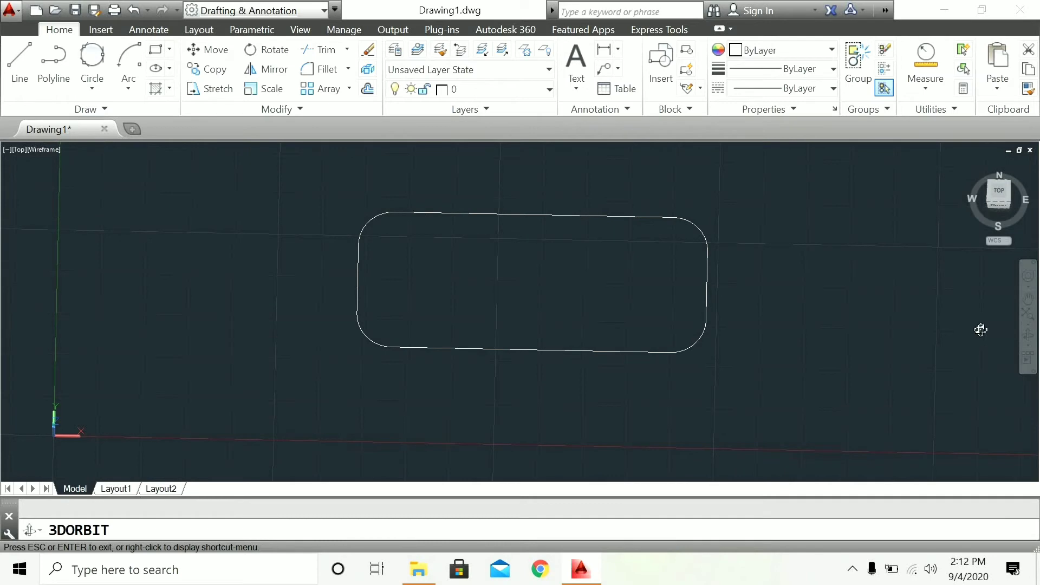
{"action": "key", "text": "Escape"}
{"action": "left_click", "coordinate": [1002, 194]}
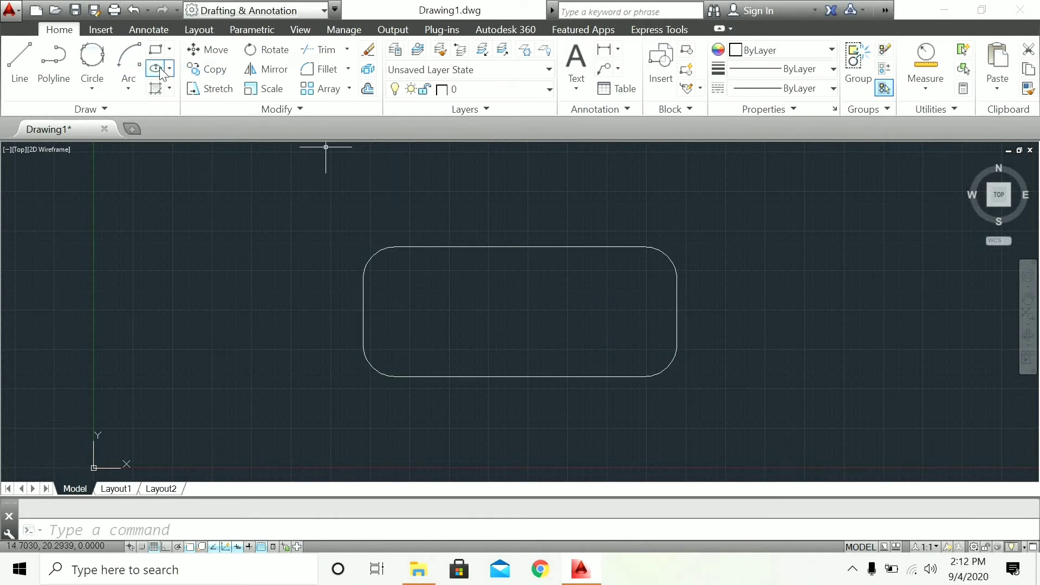
- Erase the remaining rounded rectangle using a crossing selection
{"action": "left_click", "coordinate": [678, 220]}
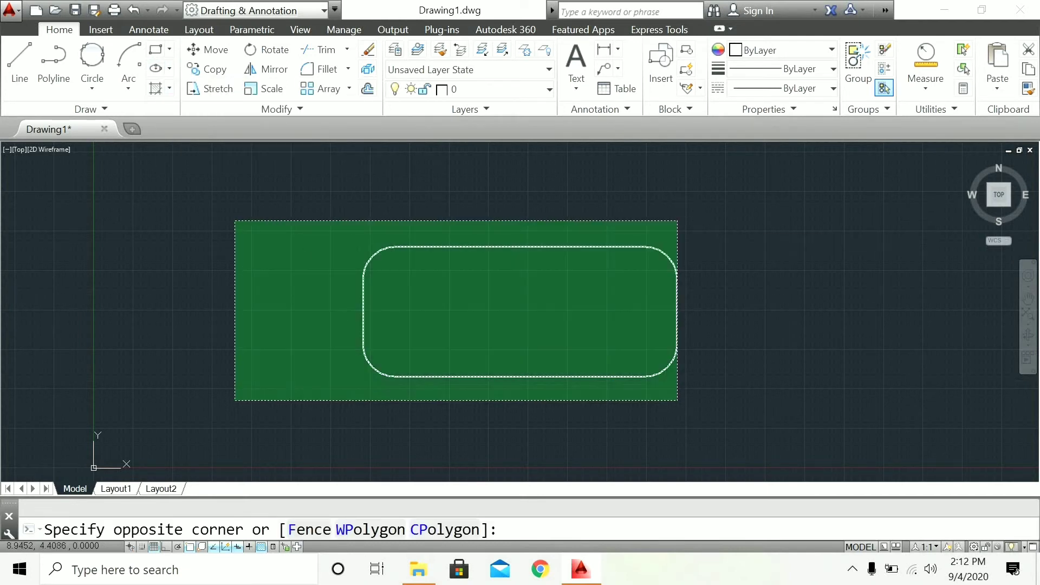
{"action": "left_click", "coordinate": [234, 402]}
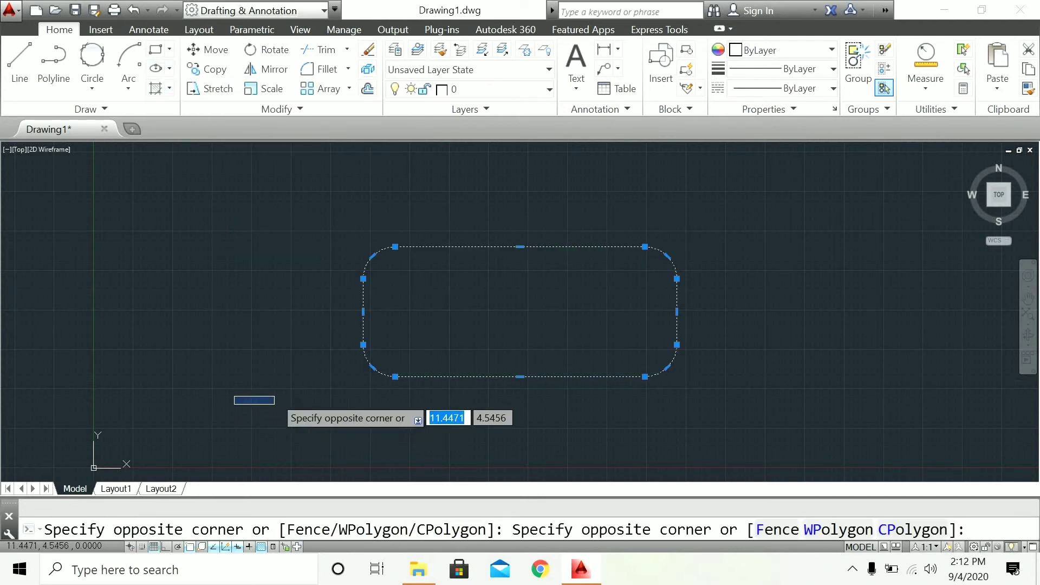
{"action": "key", "text": "Escape"}
{"action": "key", "text": "Escape"}
{"action": "left_click", "coordinate": [706, 183]}
{"action": "left_click", "coordinate": [362, 408]}
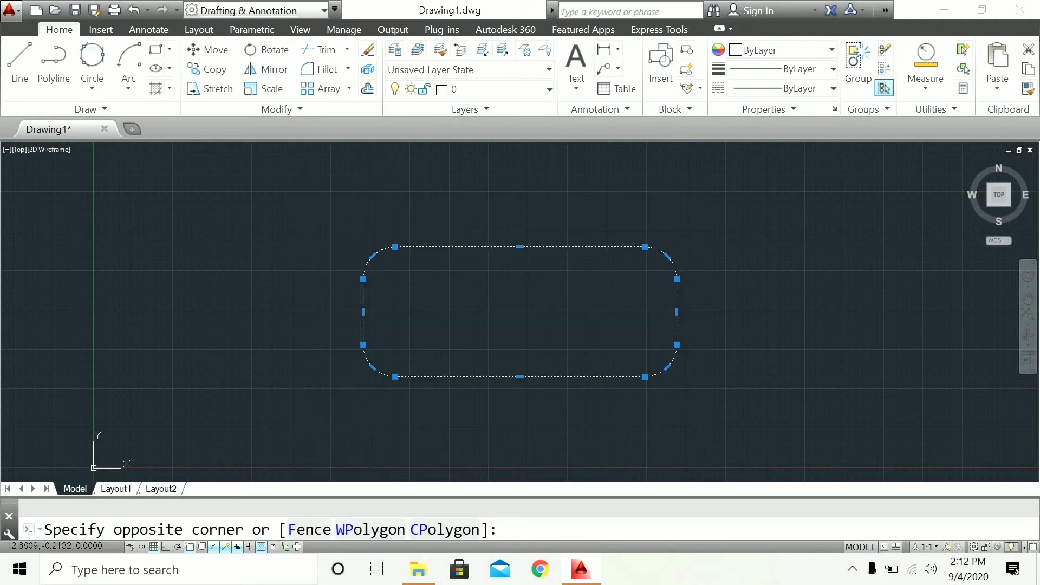
{"action": "left_click", "coordinate": [294, 471]}
{"action": "left_click", "coordinate": [362, 366]}
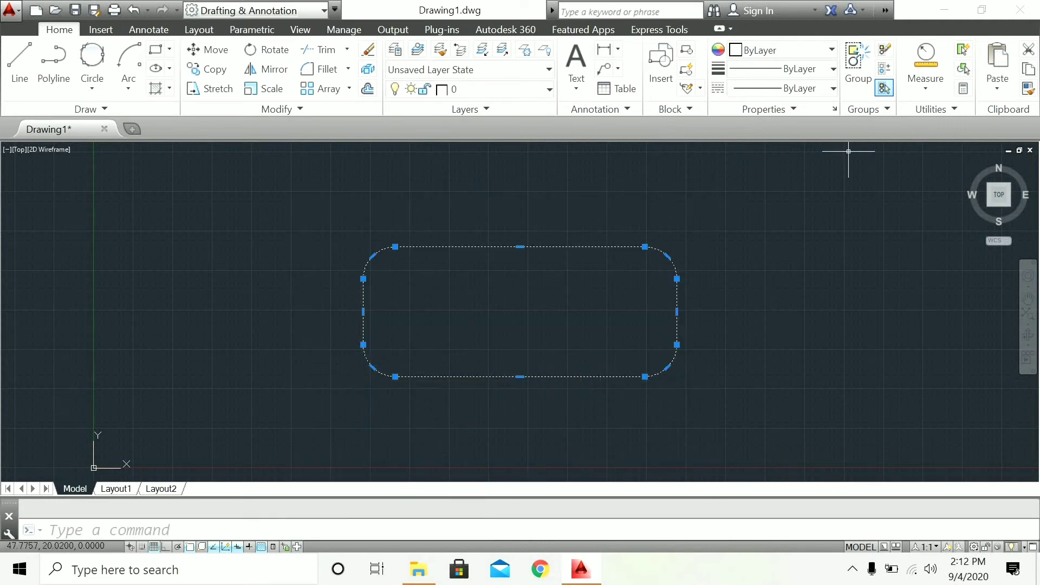
{"action": "type", "text": "e"}
{"action": "key", "text": "Return"}
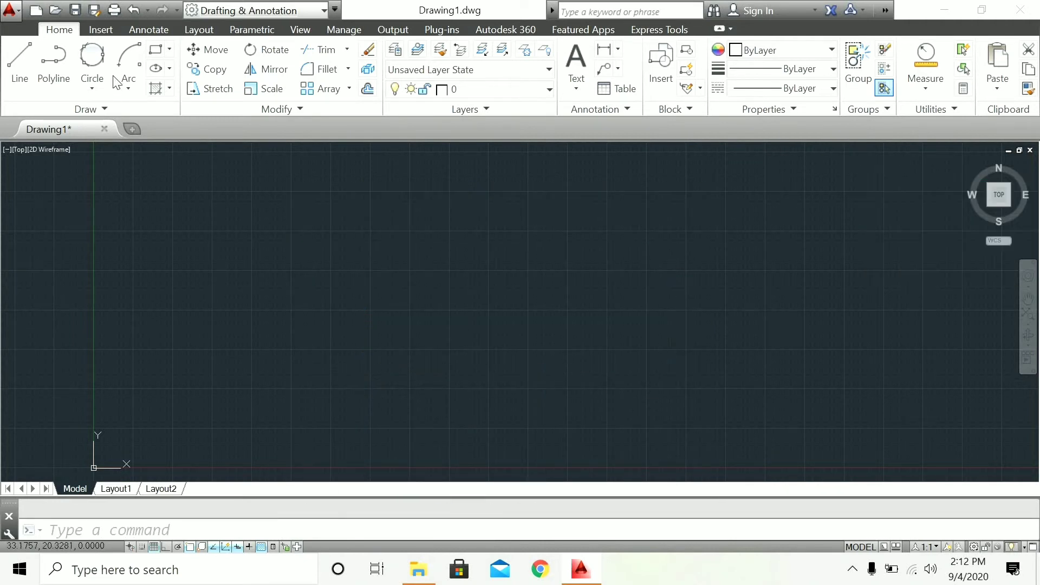
- Draw a wide, nearly horizontal ellipse by its center near the middle of the drawing, with the long axis about three times the short one
{"action": "left_click", "coordinate": [156, 69]}
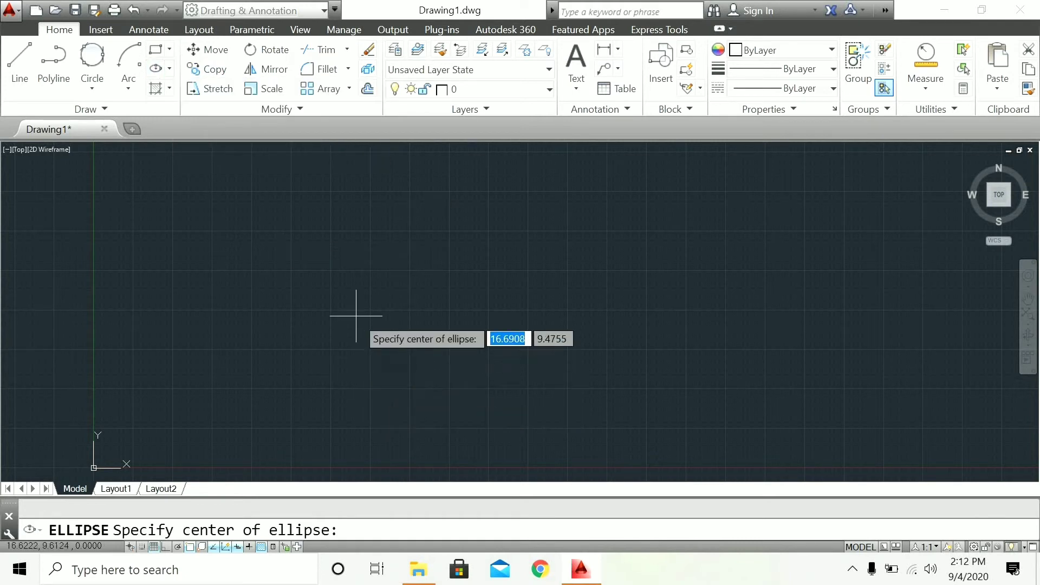
{"action": "left_click", "coordinate": [455, 311]}
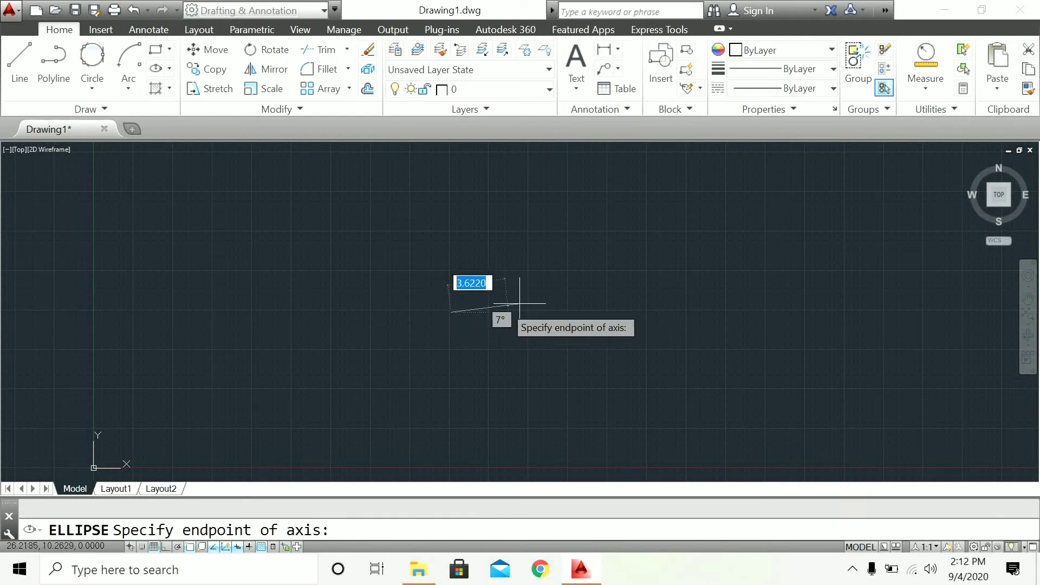
{"action": "left_click", "coordinate": [686, 312]}
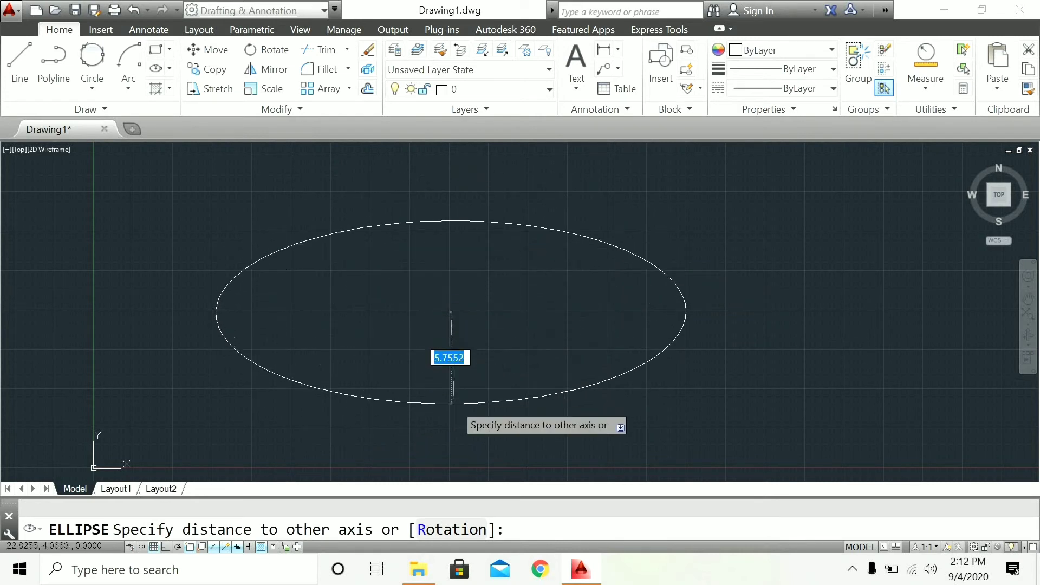
{"action": "left_click", "coordinate": [450, 384]}
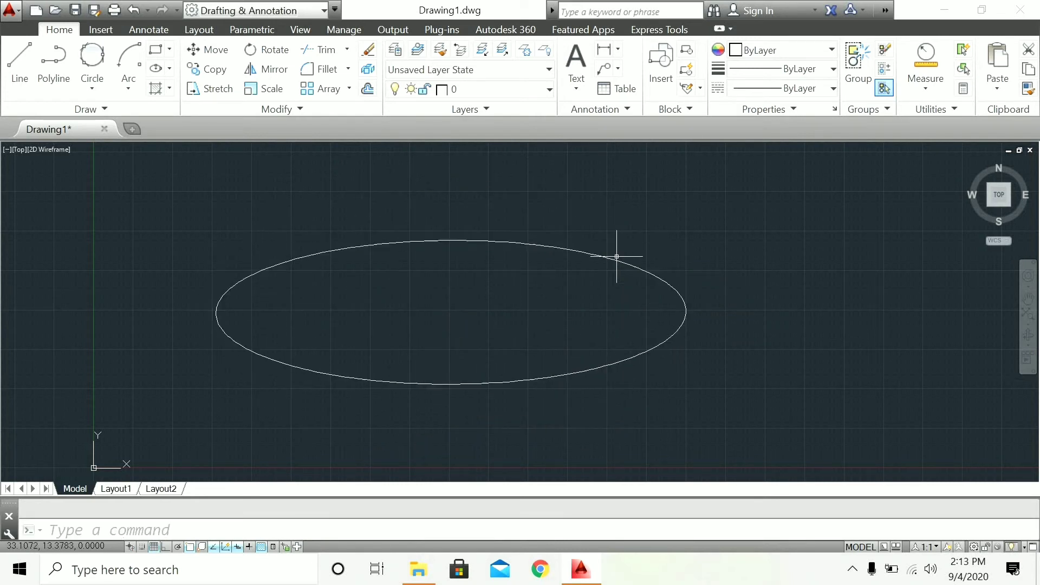
- Erase the ellipse using a crossing selection around it
{"action": "left_click", "coordinate": [841, 217]}
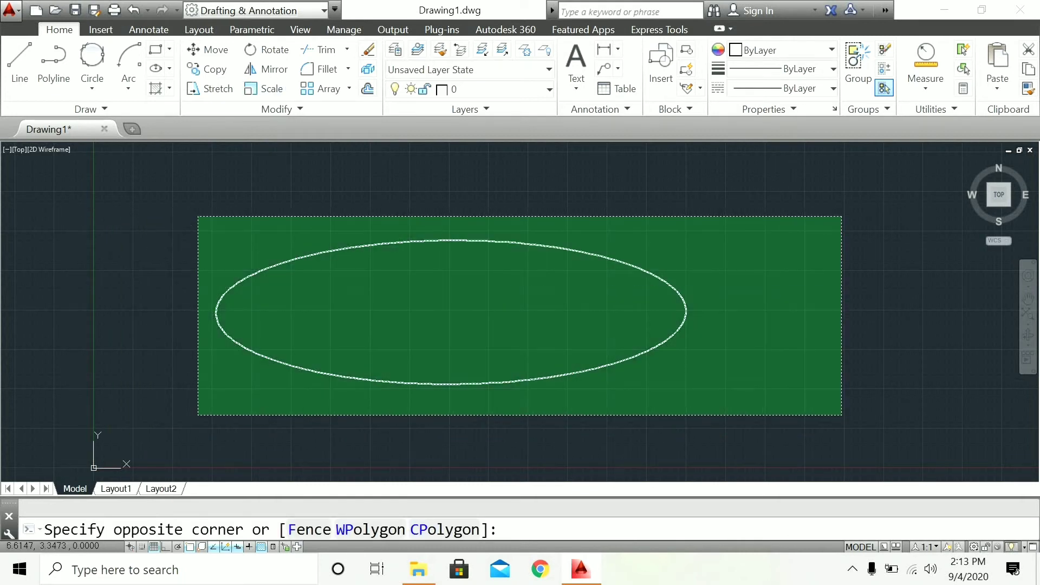
{"action": "left_click", "coordinate": [198, 415]}
{"action": "left_click", "coordinate": [198, 415]}
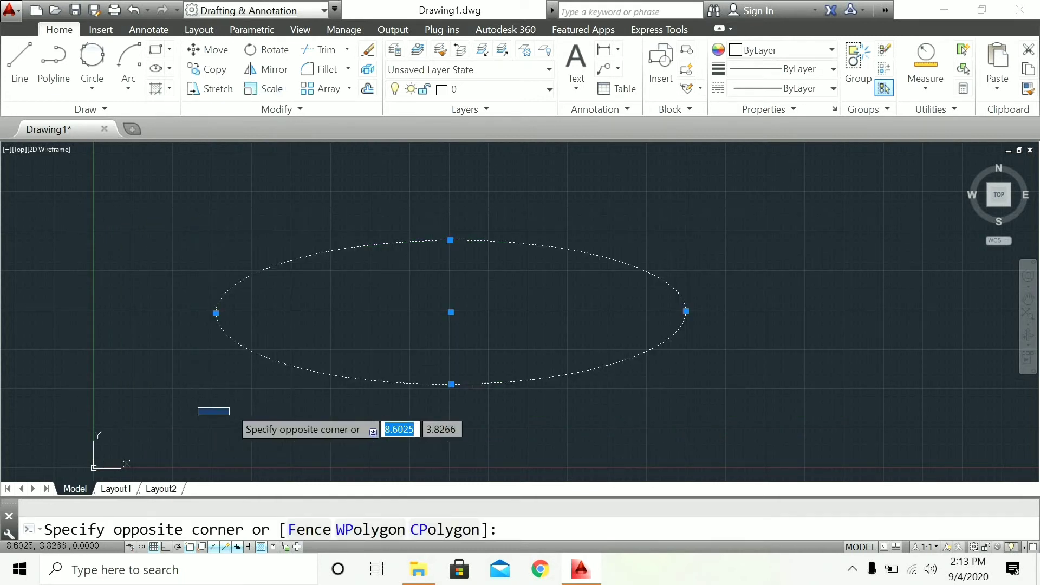
{"action": "left_click", "coordinate": [243, 406]}
{"action": "type", "text": "e"}
{"action": "key", "text": "Return"}
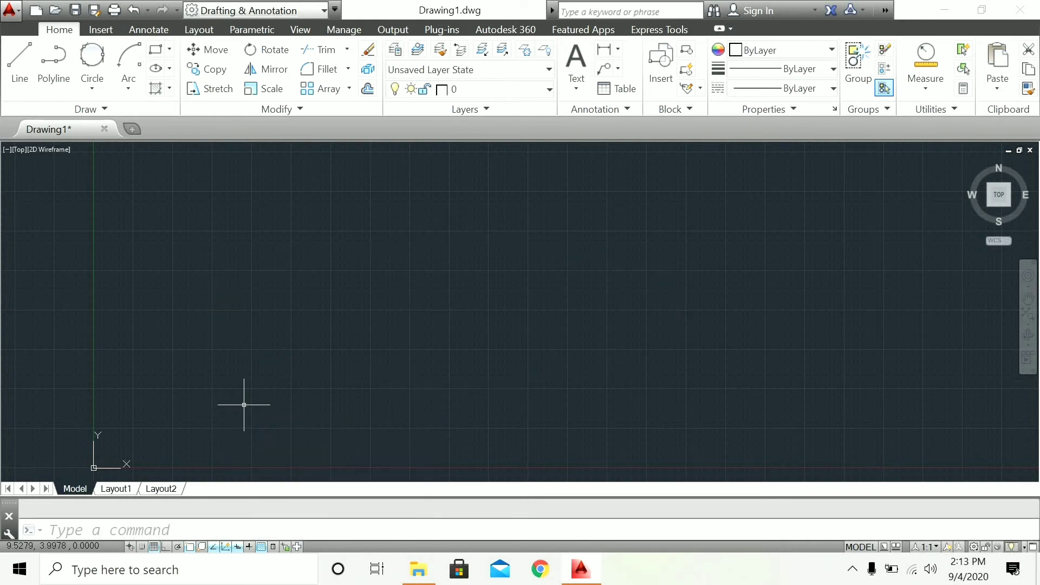
- Try a wavy fit-point spline through eight alternating high and low points across the drawing, and cancel the command
{"action": "left_click", "coordinate": [107, 103]}
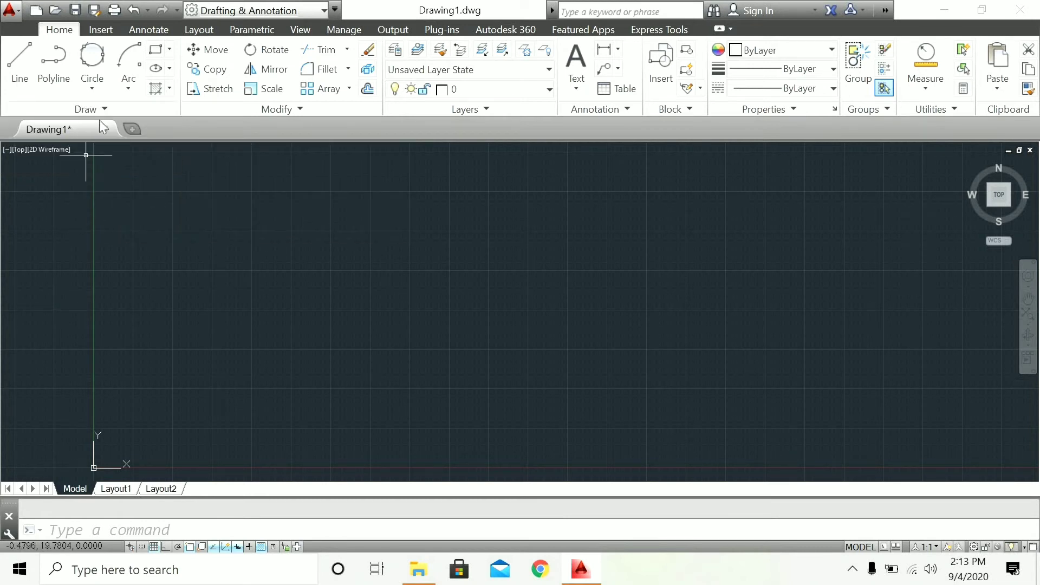
{"action": "left_click", "coordinate": [98, 108]}
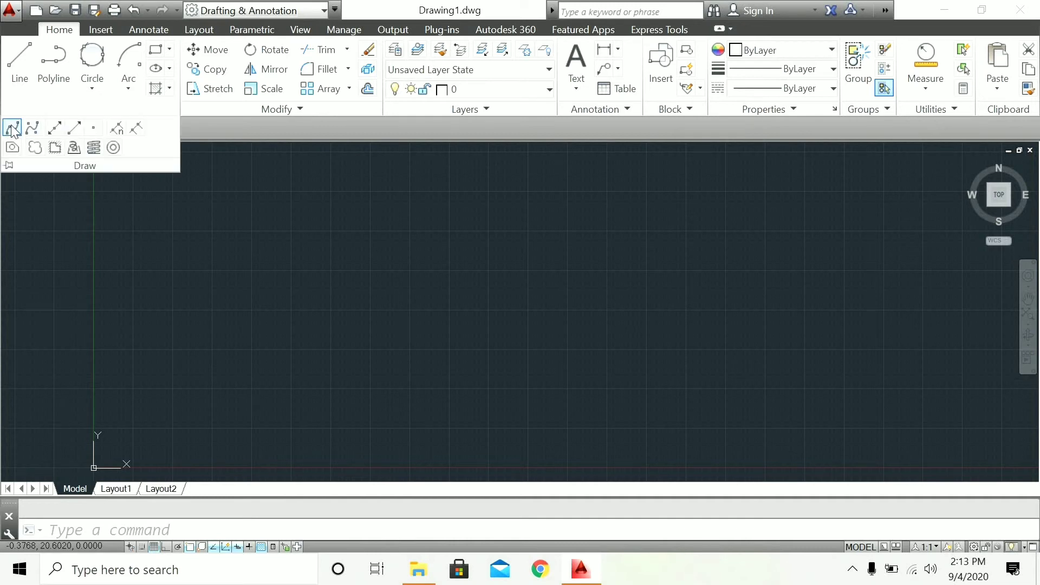
{"action": "left_click", "coordinate": [11, 129]}
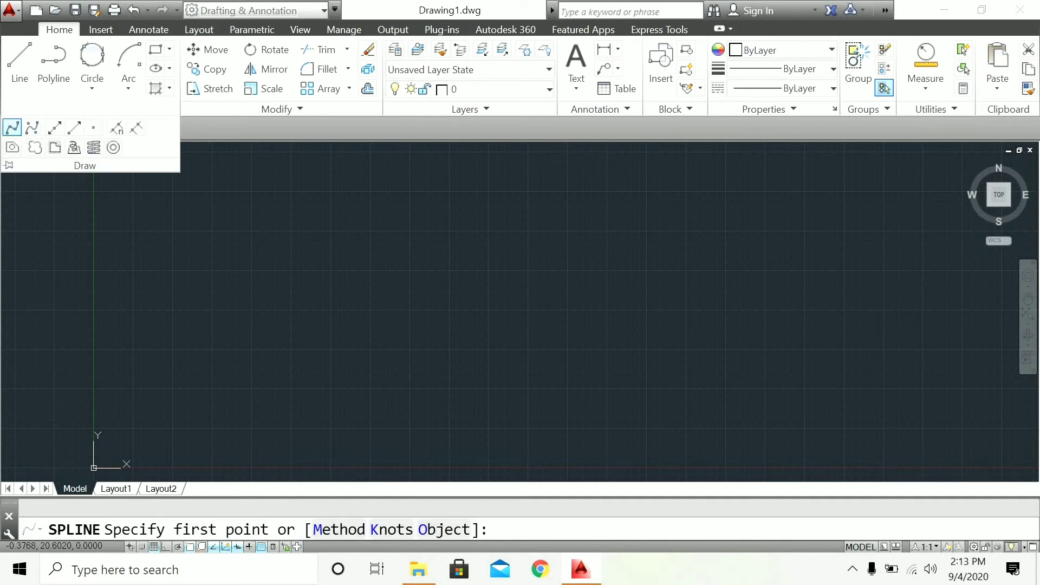
{"action": "left_click", "coordinate": [191, 338]}
{"action": "left_click", "coordinate": [255, 300]}
{"action": "left_click", "coordinate": [326, 347]}
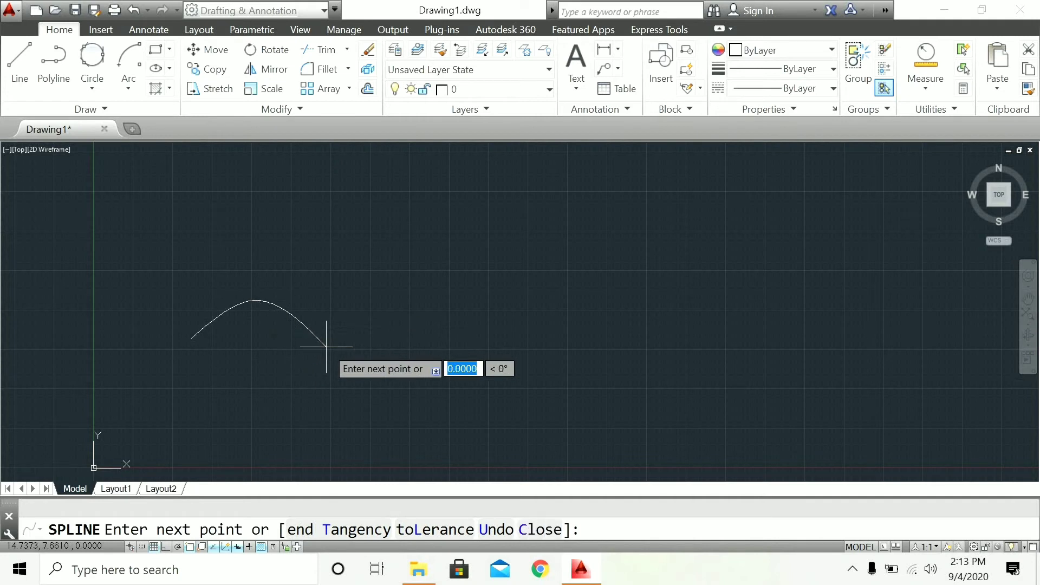
{"action": "left_click", "coordinate": [420, 304]}
{"action": "left_click", "coordinate": [503, 346]}
{"action": "left_click", "coordinate": [613, 227]}
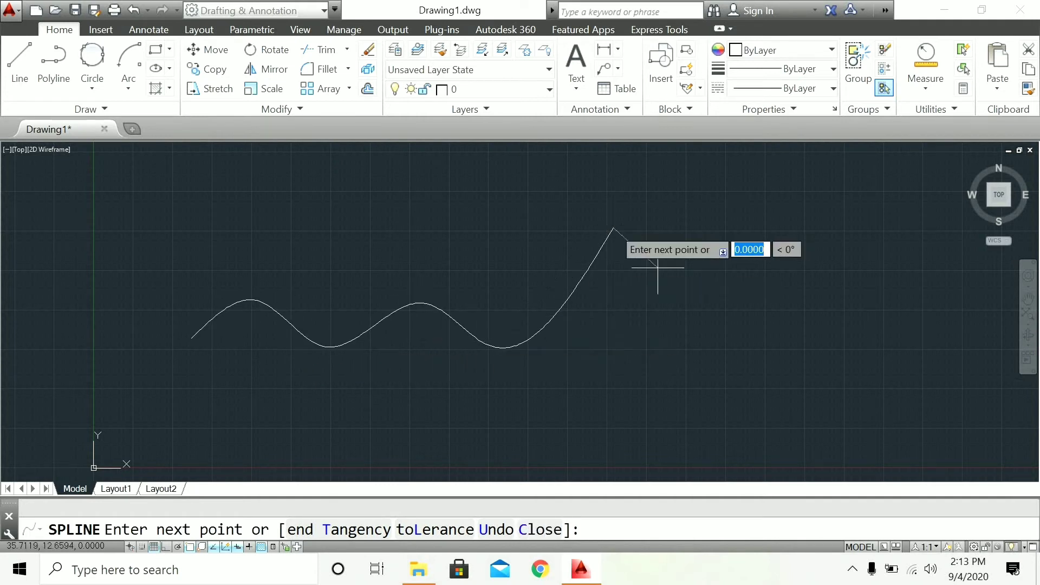
{"action": "left_click", "coordinate": [730, 384]}
{"action": "left_click", "coordinate": [796, 234]}
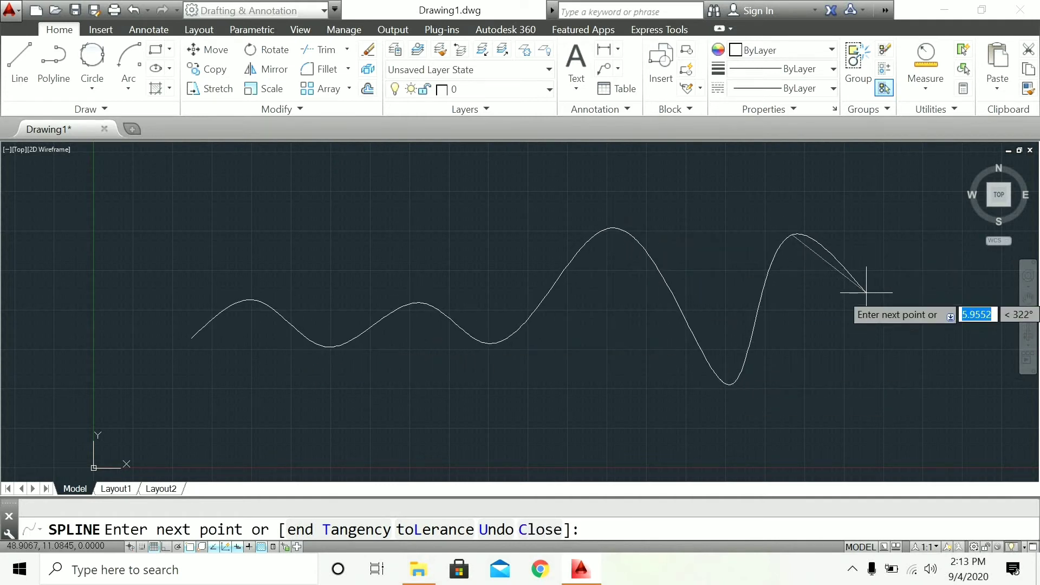
{"action": "type", "text": "e"}
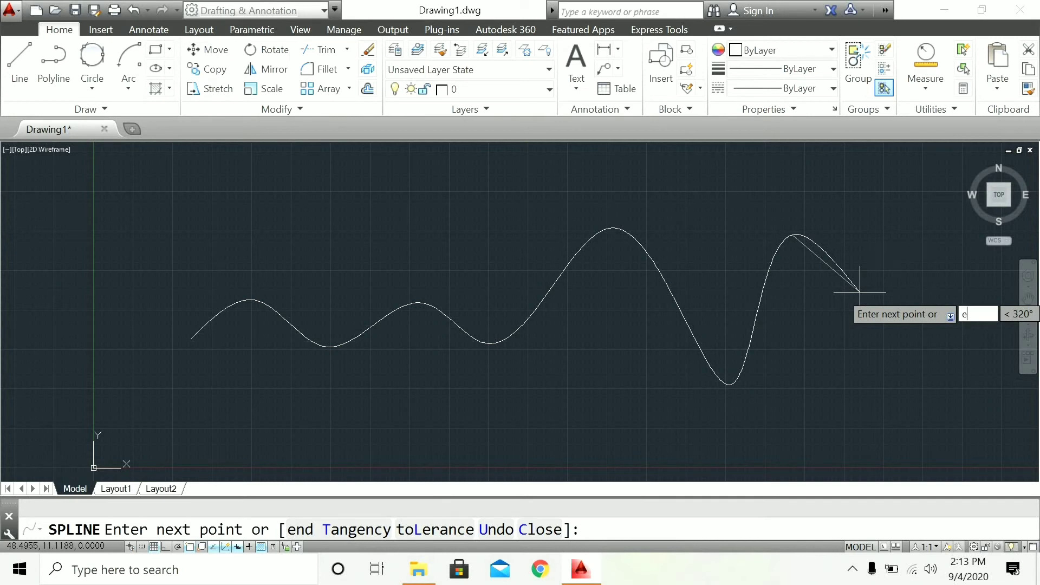
{"action": "key", "text": "Escape"}
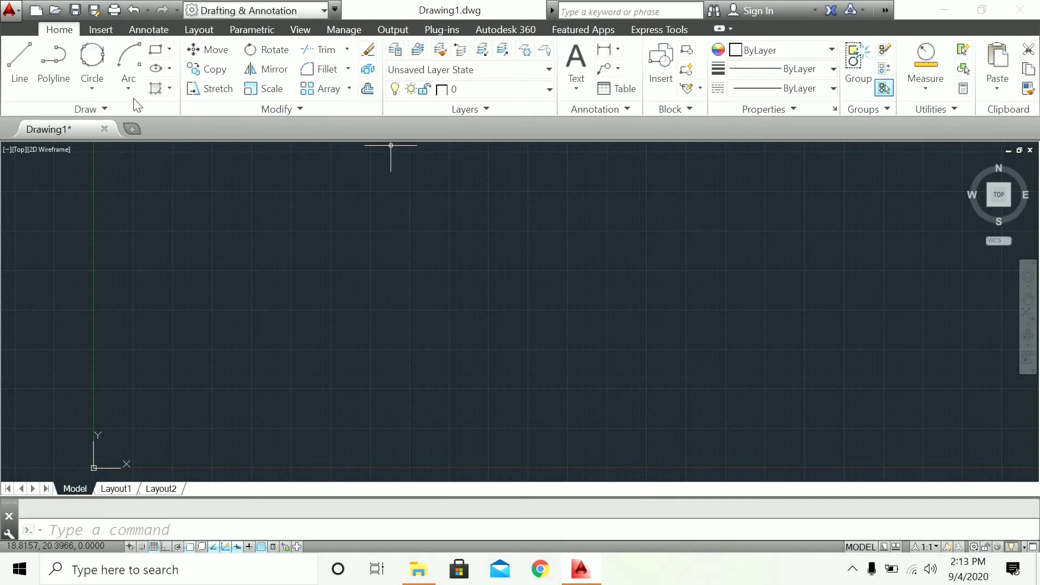
- Try a spline with seven control vertices in a zigzag across the drawing, and cancel the command
{"action": "left_click", "coordinate": [125, 107]}
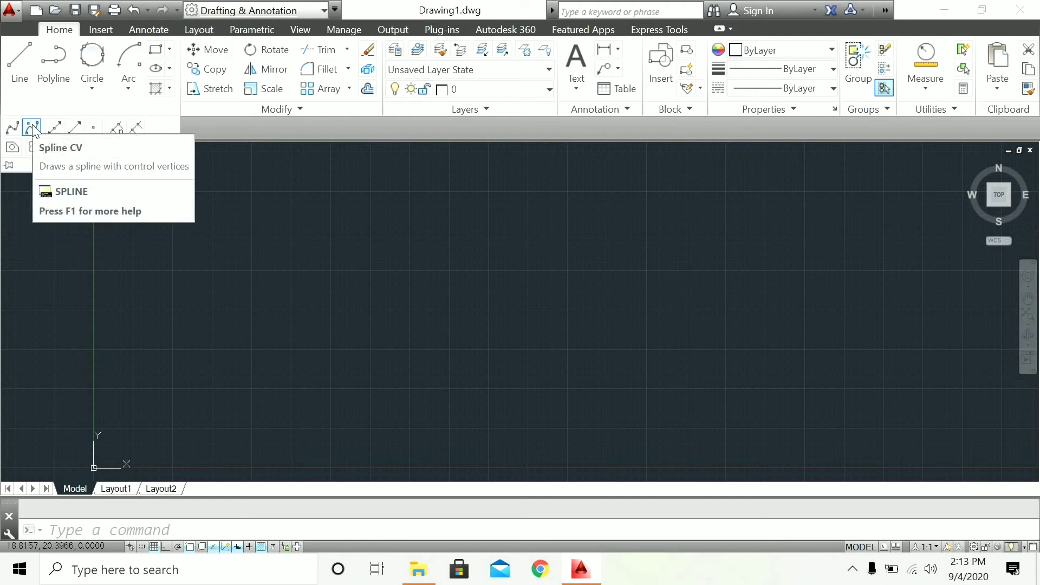
{"action": "left_click", "coordinate": [33, 128]}
{"action": "left_click", "coordinate": [286, 336]}
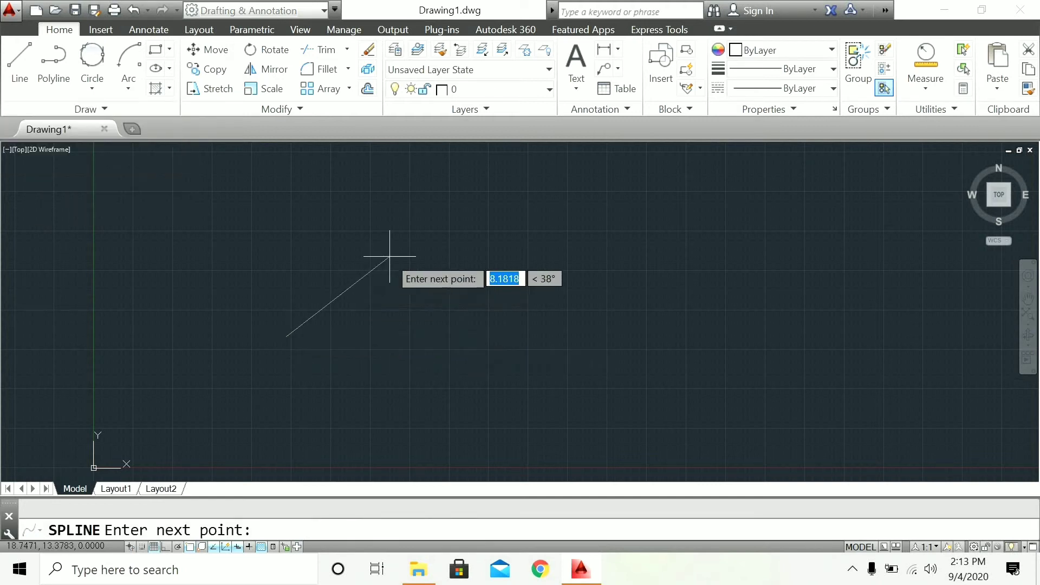
{"action": "left_click", "coordinate": [389, 256]}
{"action": "left_click", "coordinate": [475, 360]}
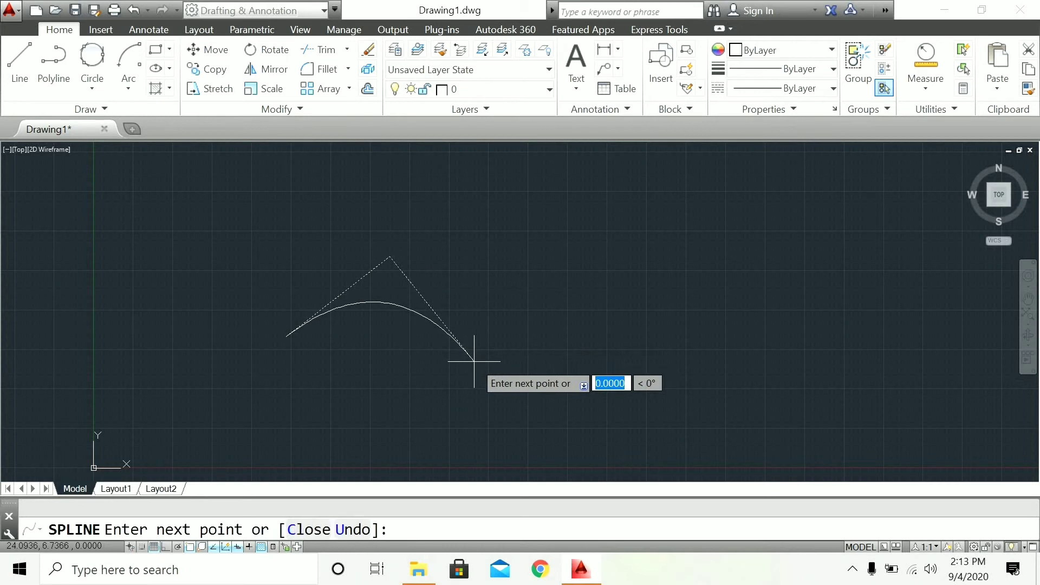
{"action": "left_click", "coordinate": [593, 231]}
{"action": "left_click", "coordinate": [694, 364]}
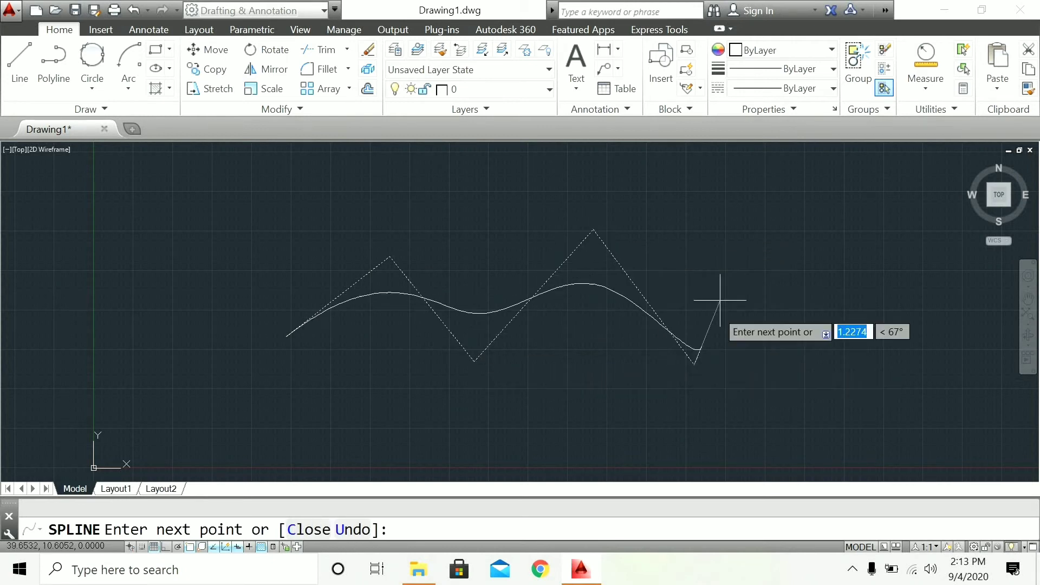
{"action": "left_click", "coordinate": [761, 191]}
{"action": "left_click", "coordinate": [802, 368]}
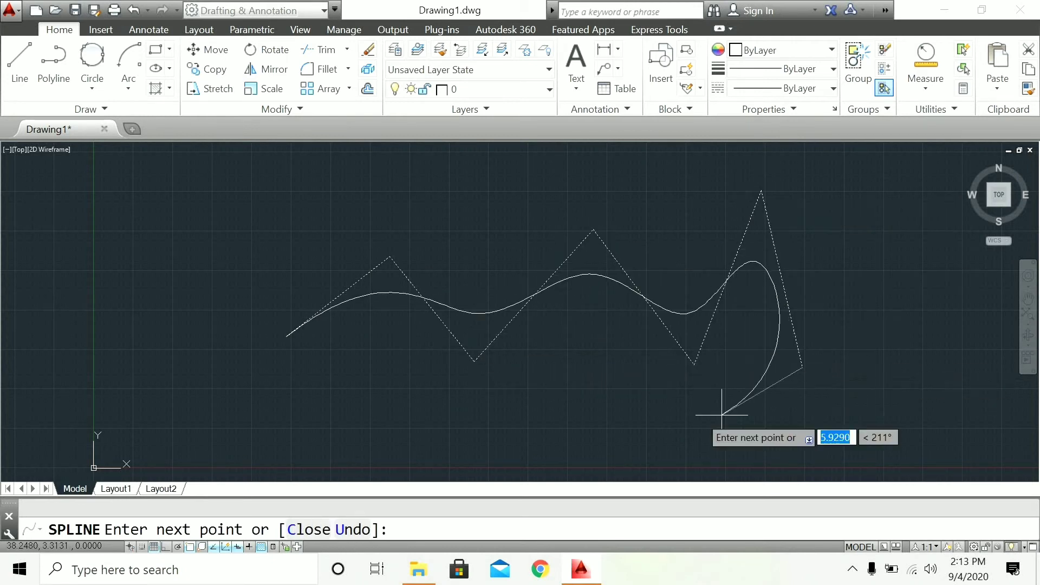
{"action": "key", "text": "Escape"}
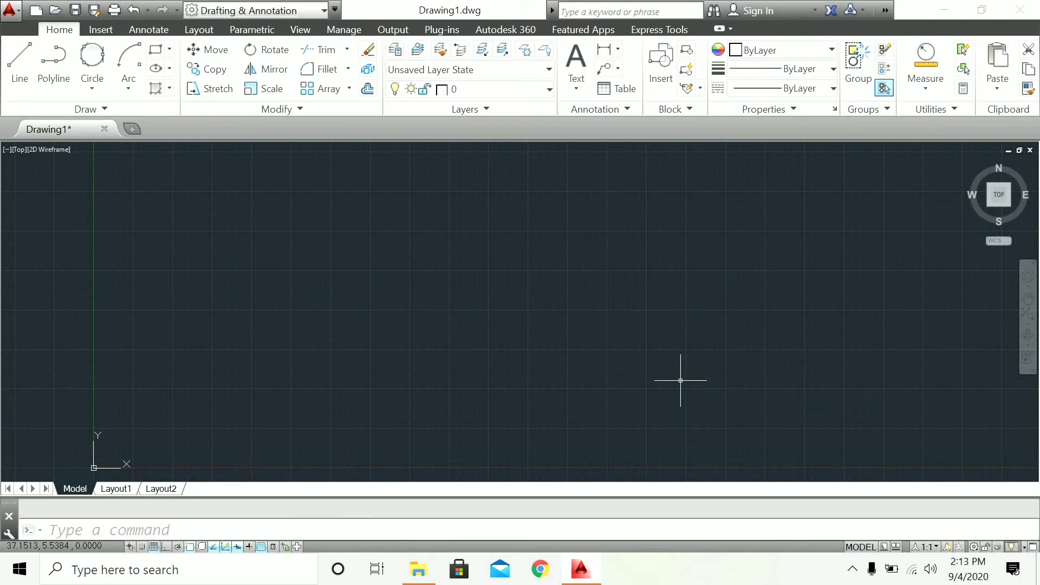
- Draw five infinite construction lines at different angles through one common point near the middle of the drawing
{"action": "left_click", "coordinate": [86, 114]}
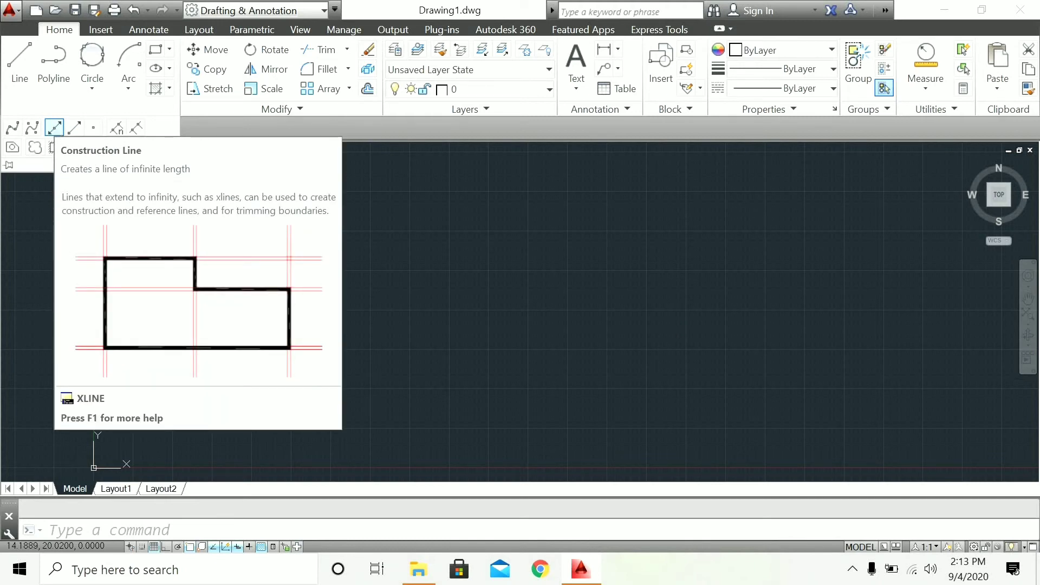
{"action": "left_click", "coordinate": [54, 129]}
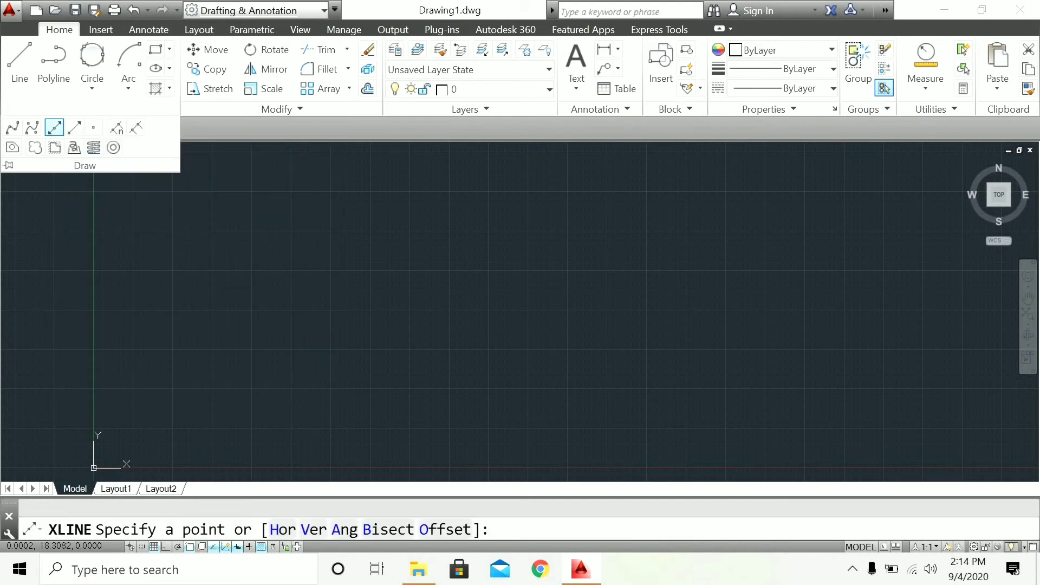
{"action": "left_click", "coordinate": [503, 257]}
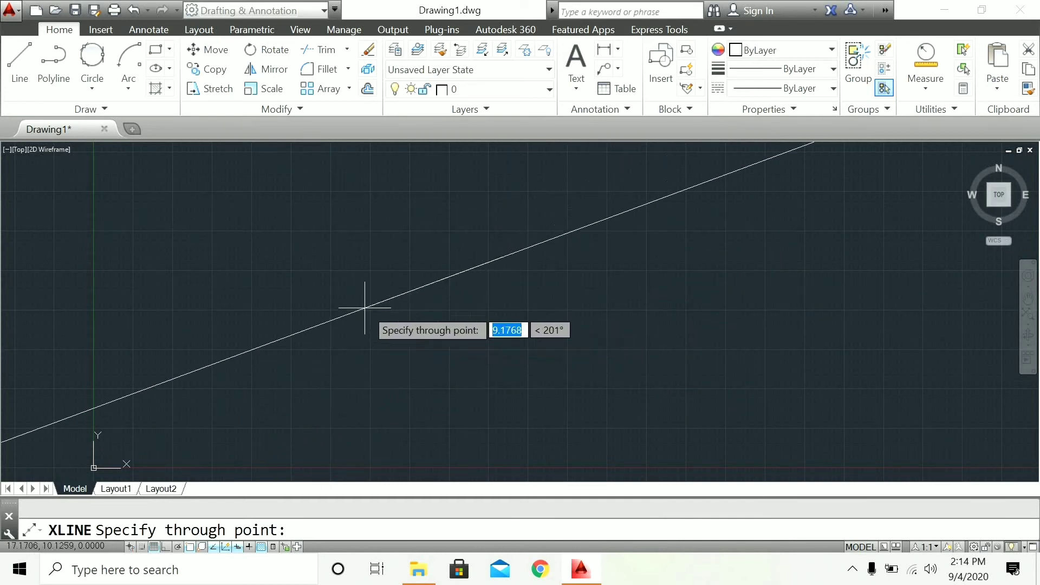
{"action": "left_click", "coordinate": [349, 259]}
{"action": "left_click", "coordinate": [434, 326]}
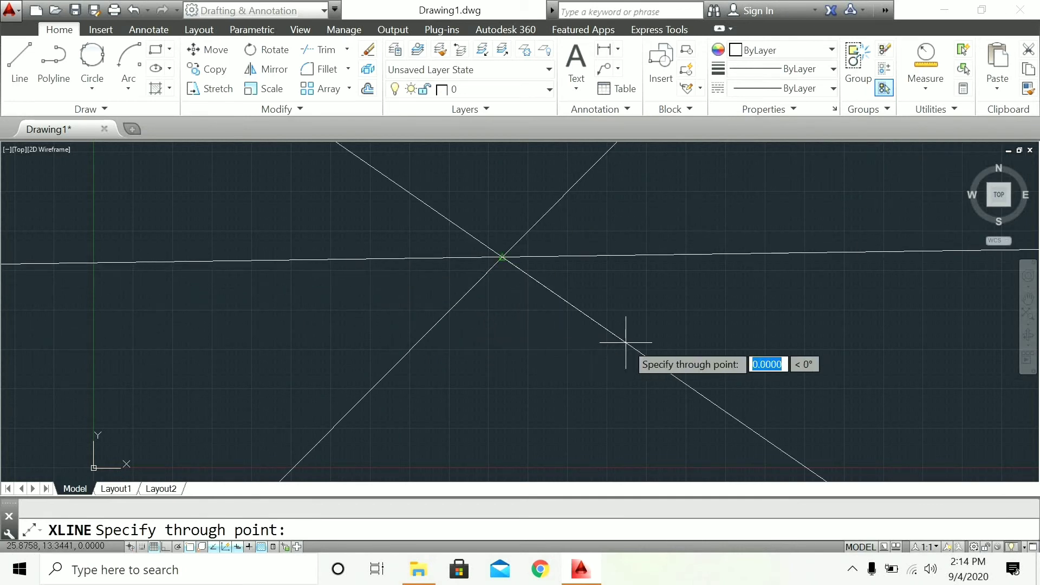
{"action": "left_click", "coordinate": [626, 341]}
{"action": "left_click", "coordinate": [637, 230]}
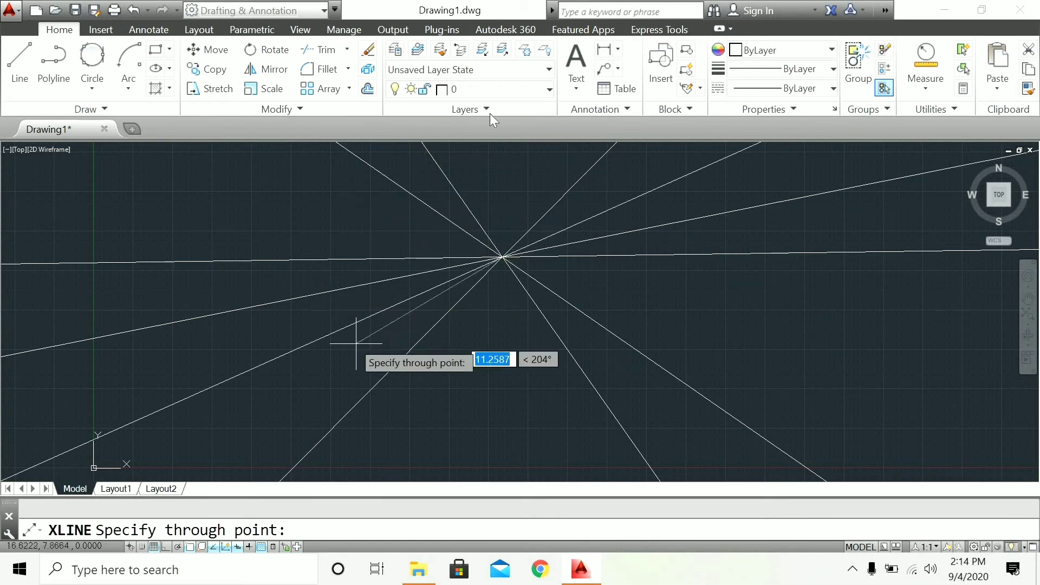
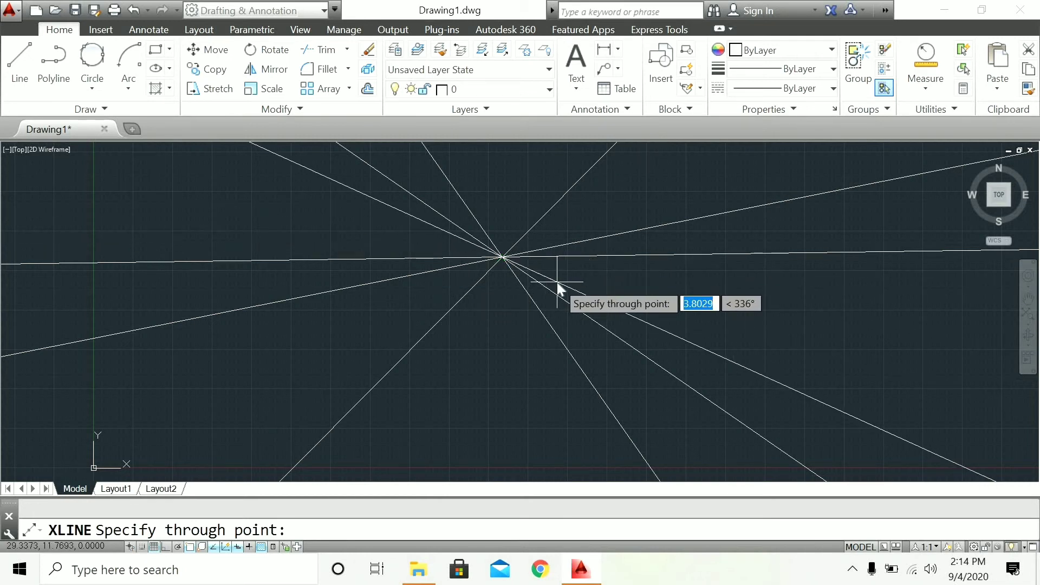
{"action": "key", "text": "Escape"}
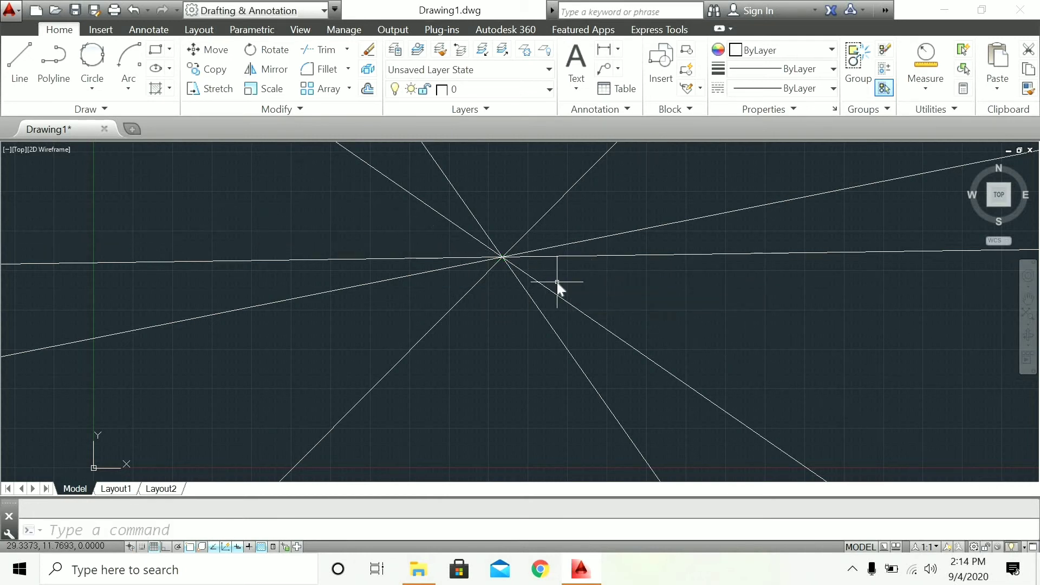
{"action": "type", "text": "E"}
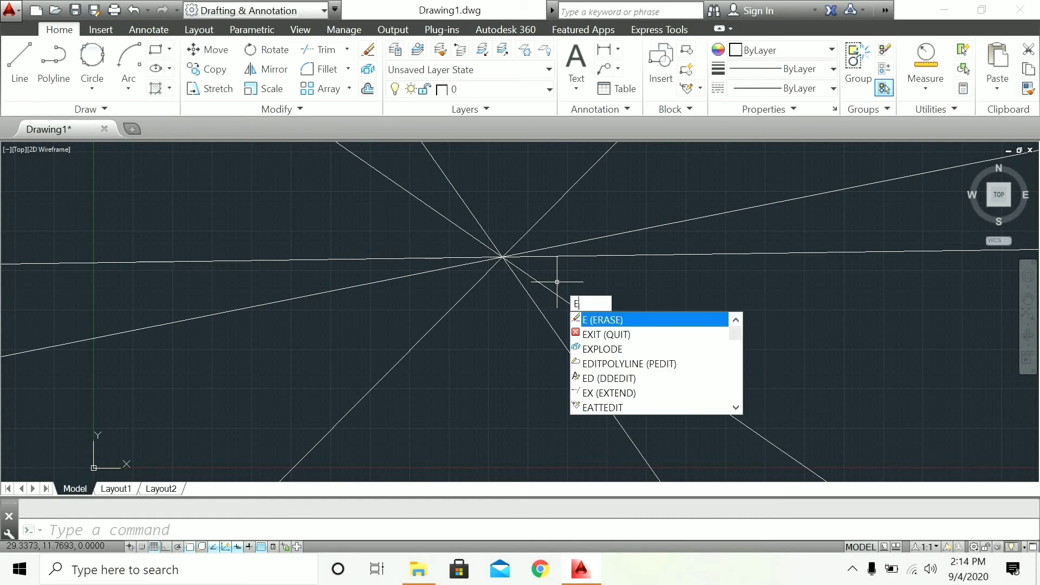
{"action": "key", "text": "Return"}
{"action": "key", "text": "Escape"}
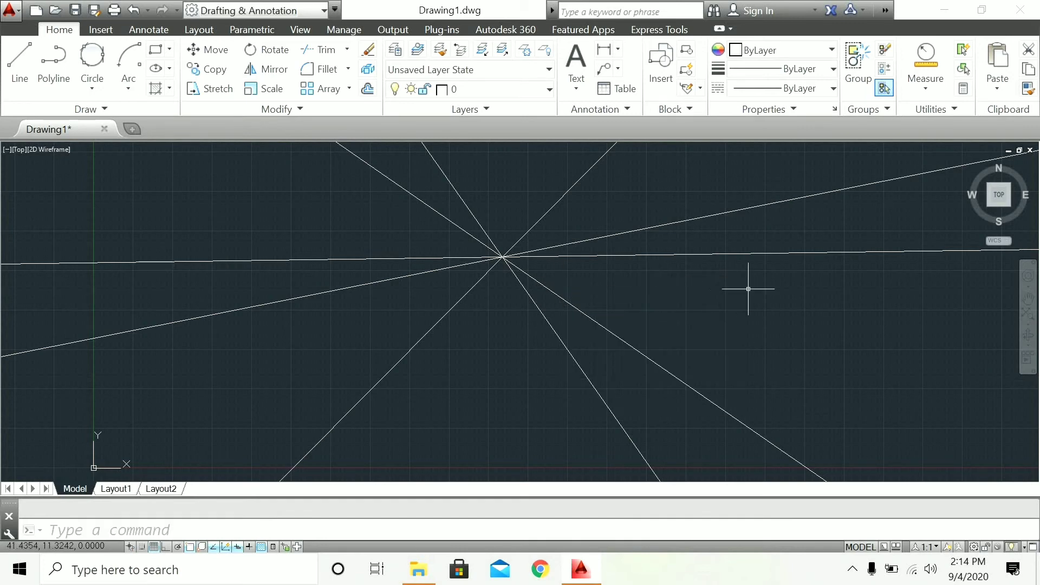
- Select all the construction lines with a crossing selection over their shared point and erase them
{"action": "left_click", "coordinate": [748, 286]}
{"action": "left_click", "coordinate": [330, 207]}
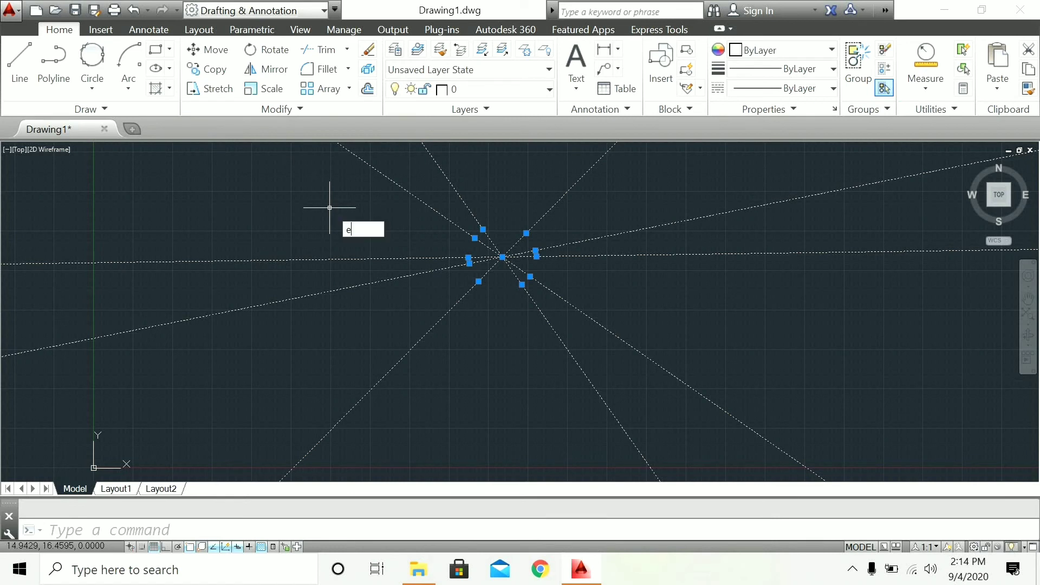
{"action": "key", "text": "Return"}
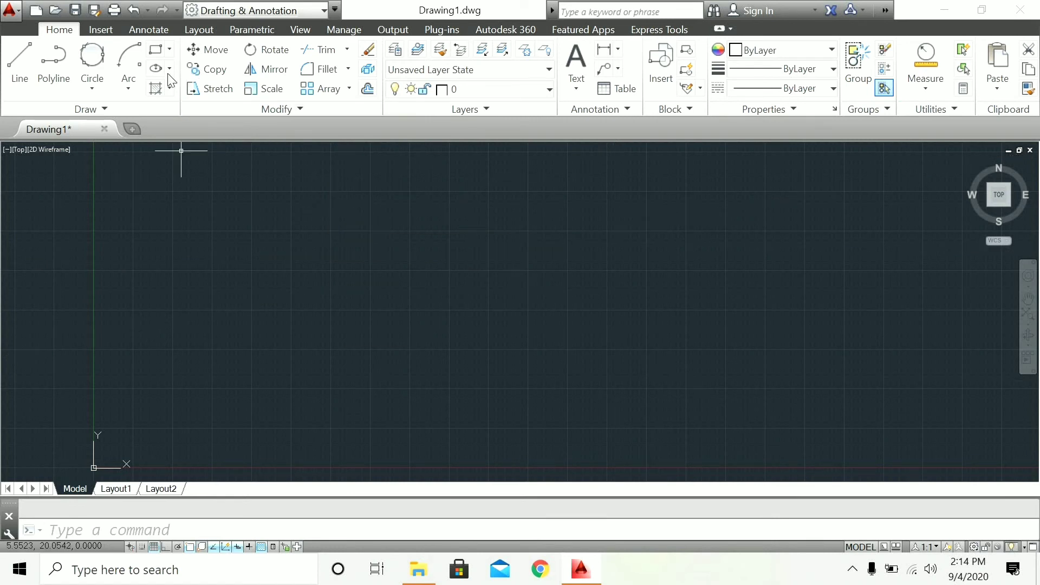
- Draw seven rays fanning from one start point near the drawing's lower left, ranging from nearly horizontal to nearly vertical
{"action": "left_click", "coordinate": [114, 107]}
{"action": "left_click", "coordinate": [76, 133]}
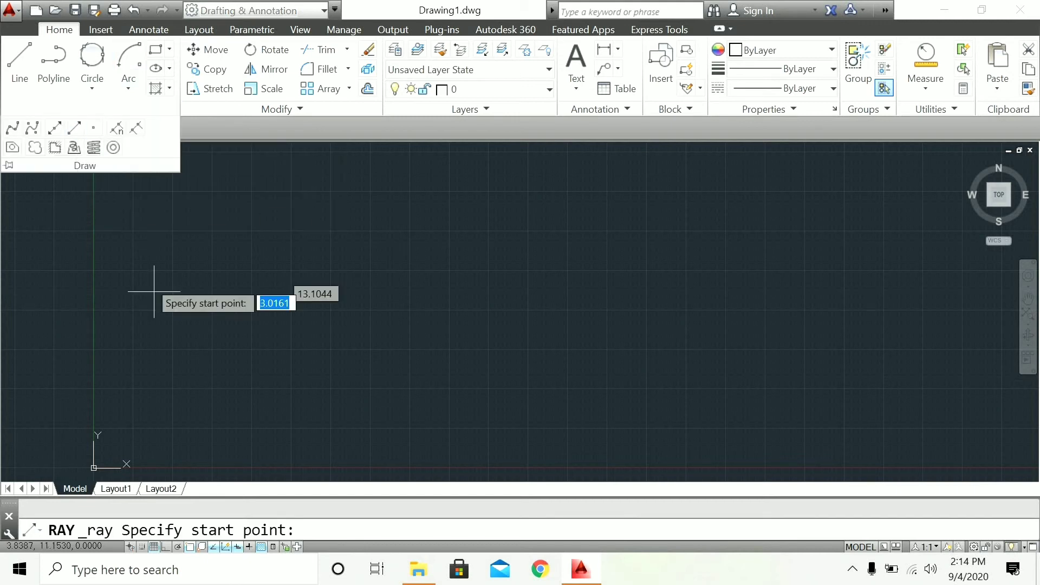
{"action": "left_click", "coordinate": [225, 357]}
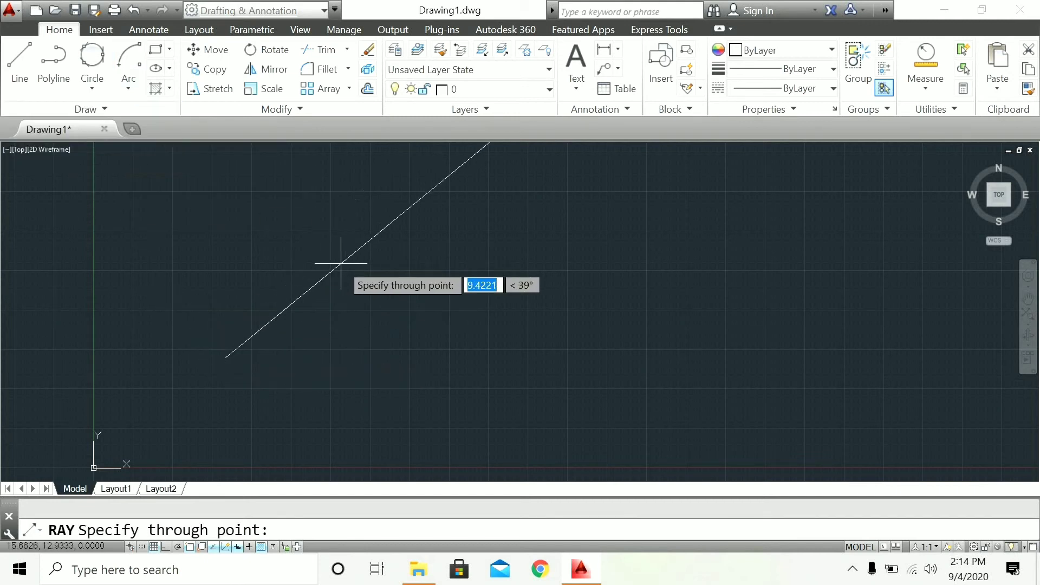
{"action": "left_click", "coordinate": [465, 360]}
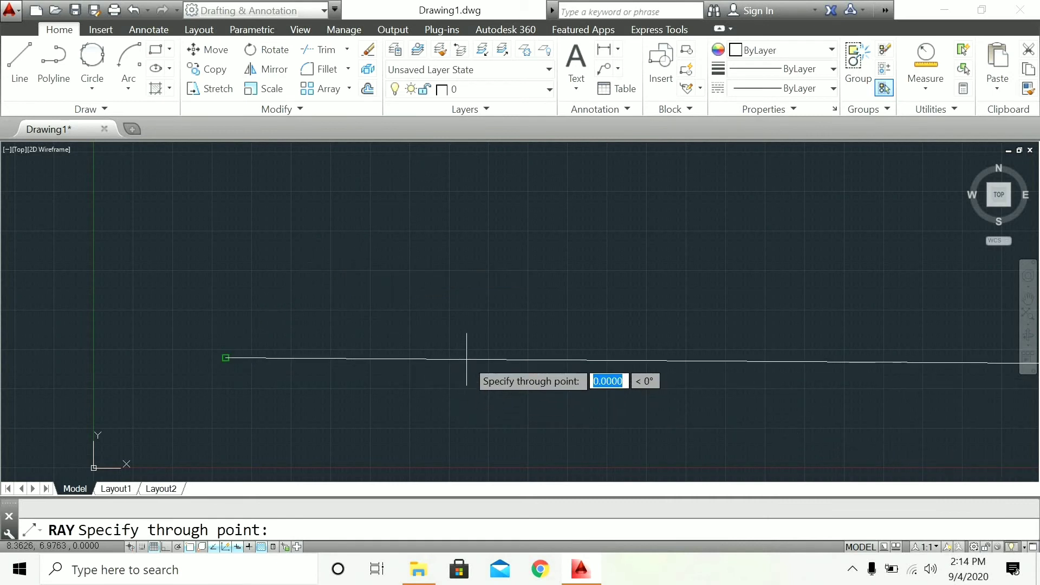
{"action": "left_click", "coordinate": [458, 328]}
{"action": "left_click", "coordinate": [417, 250]}
{"action": "left_click", "coordinate": [363, 230]}
{"action": "left_click", "coordinate": [302, 209]}
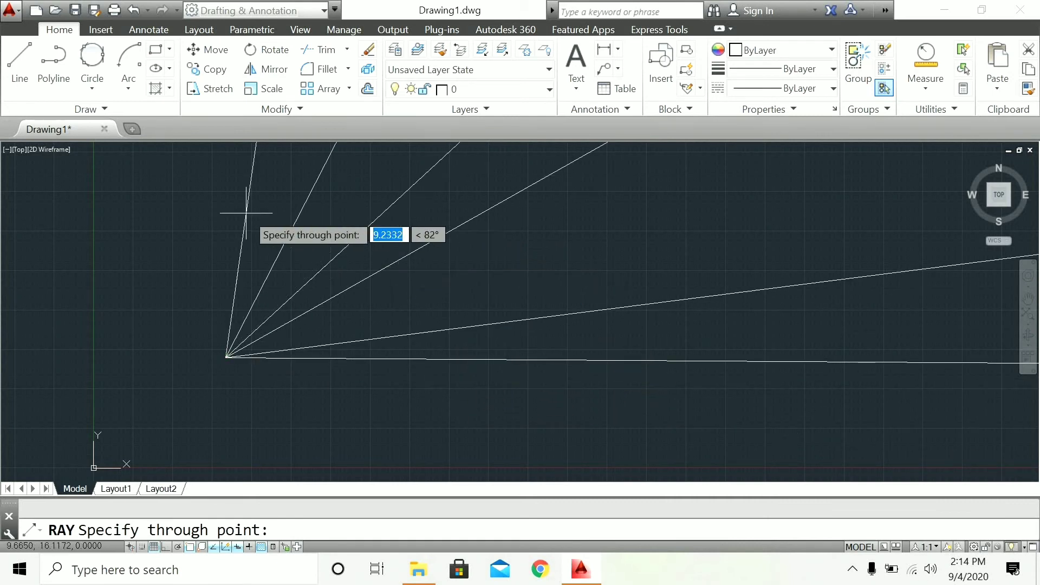
{"action": "left_click", "coordinate": [244, 209]}
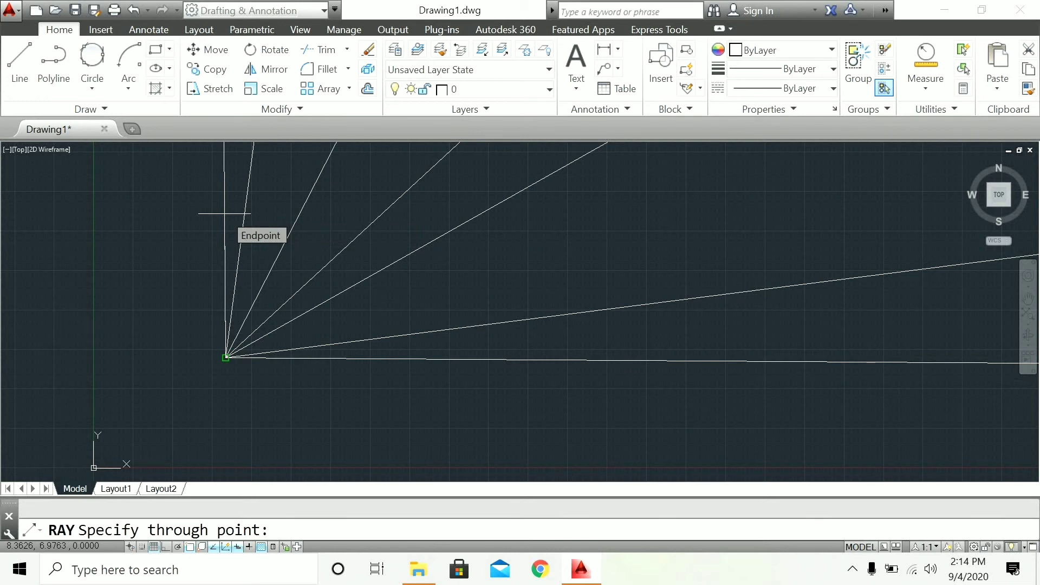
{"action": "left_click", "coordinate": [224, 214]}
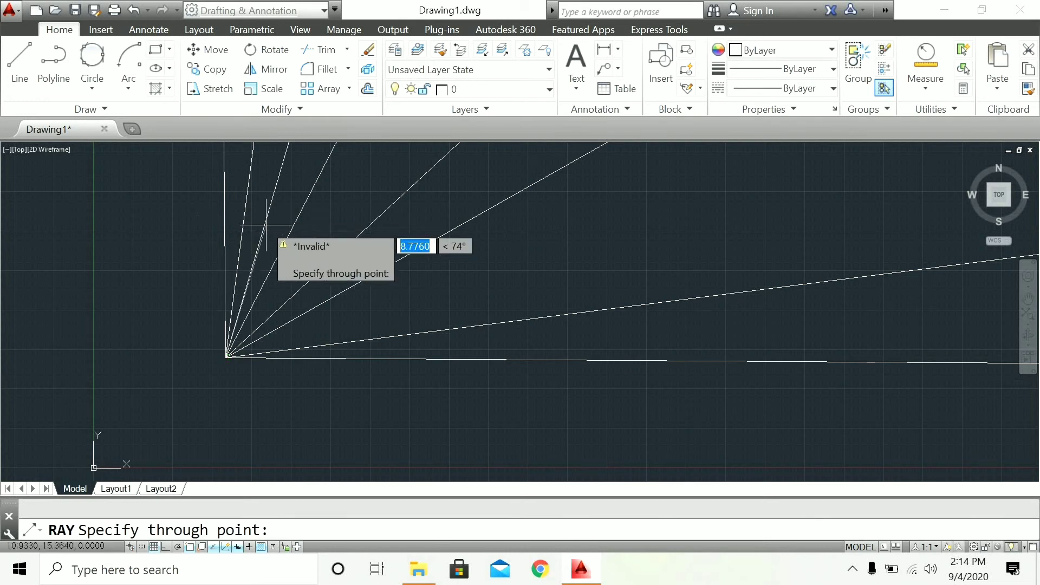
{"action": "key", "text": "Escape"}
- Select all the rays with a crossing selection over their shared start point and erase them
{"action": "left_click", "coordinate": [535, 446]}
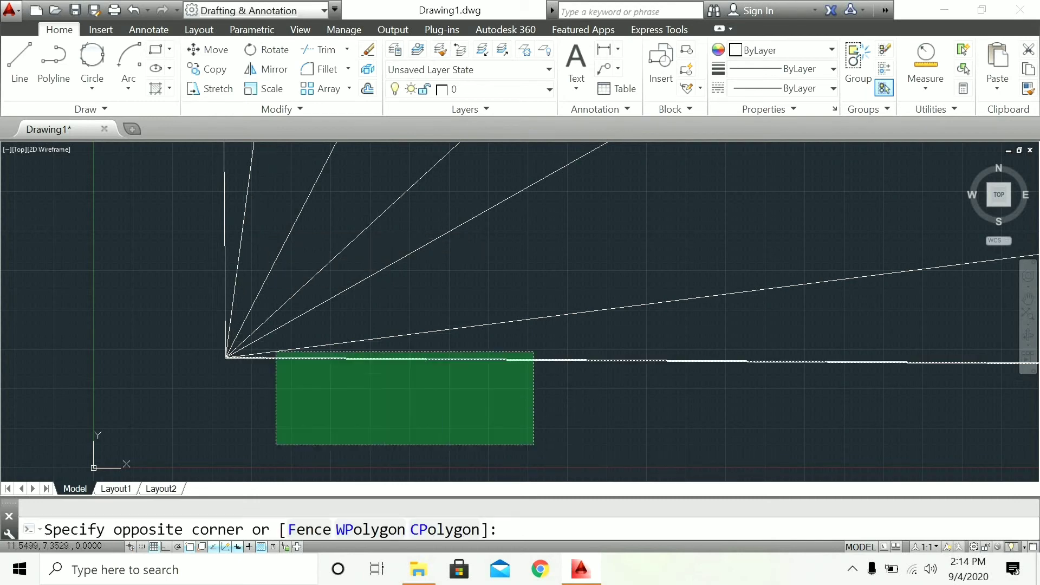
{"action": "left_click", "coordinate": [181, 280]}
{"action": "type", "text": "e"}
{"action": "key", "text": "Return"}
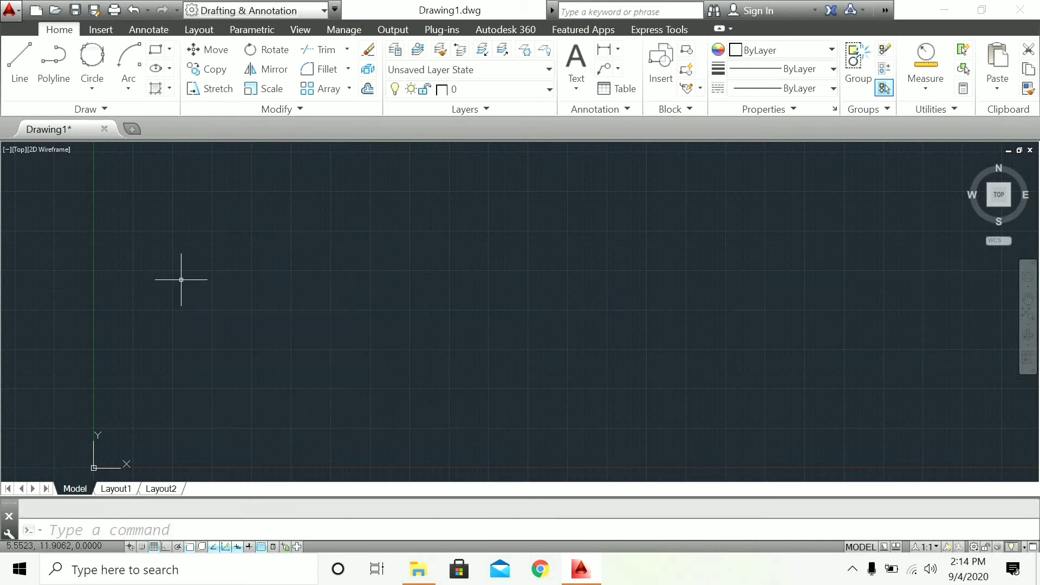
- Place five scattered points in a loose ring left of the drawing's center with the Multiple Points command
{"action": "left_click", "coordinate": [100, 109]}
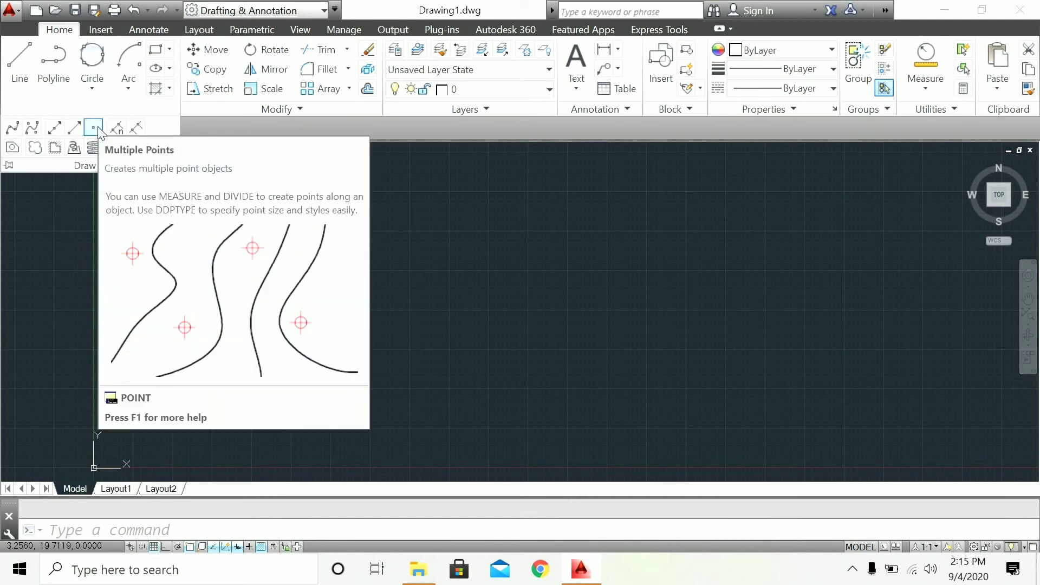
{"action": "left_click", "coordinate": [99, 130]}
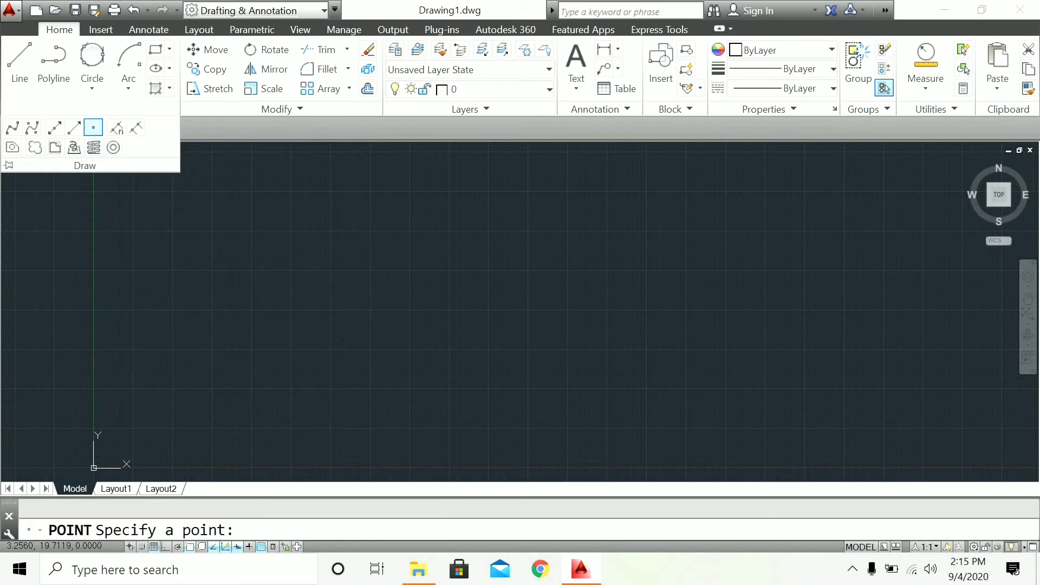
{"action": "left_click", "coordinate": [296, 347]}
{"action": "left_click", "coordinate": [360, 312]}
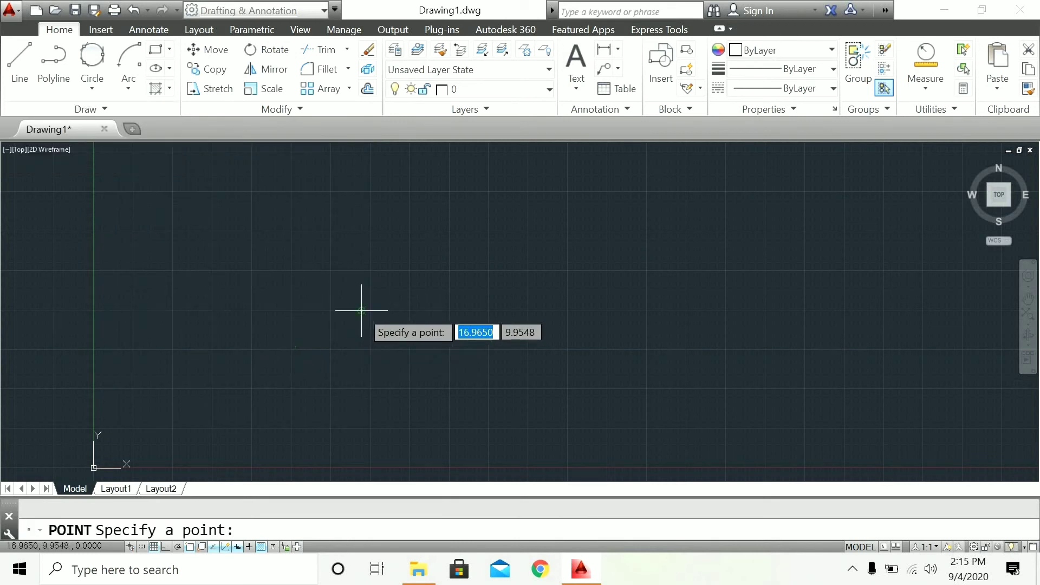
{"action": "left_click", "coordinate": [420, 346]}
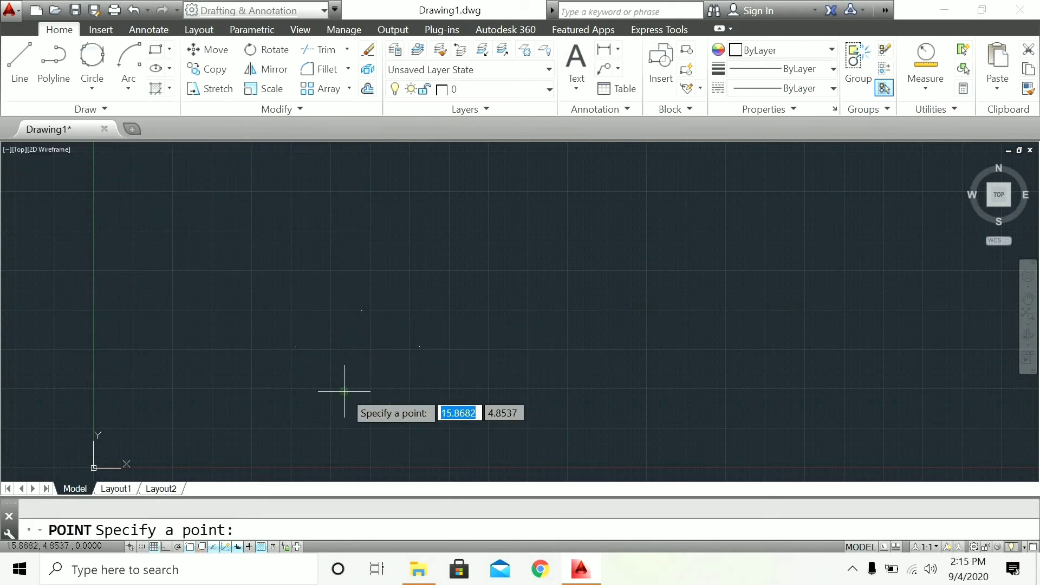
- Set the point style to the X inside a circle and square, and end the point command
{"action": "left_click", "coordinate": [953, 109]}
{"action": "left_click", "coordinate": [939, 150]}
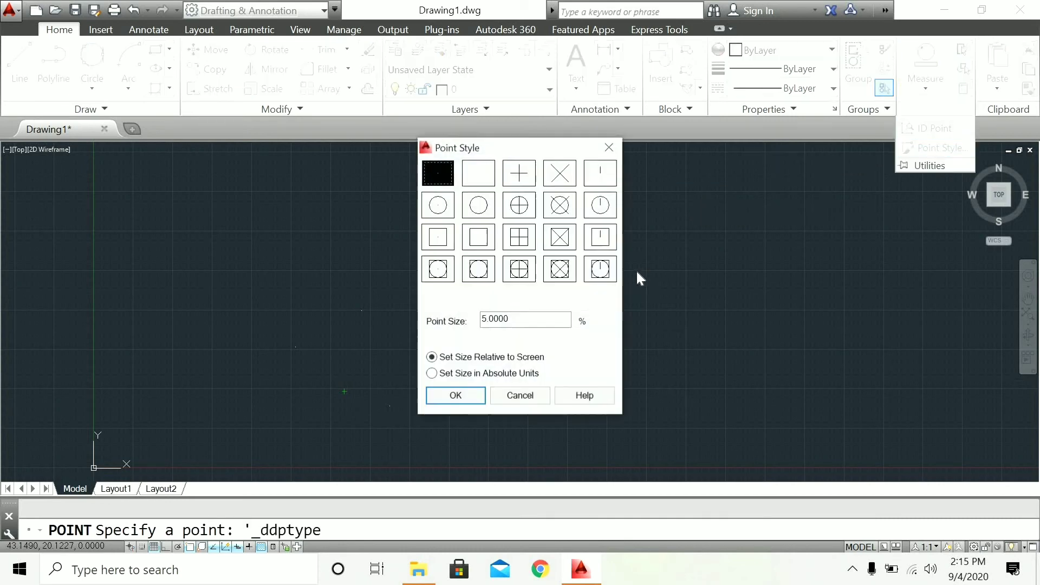
{"action": "left_click", "coordinate": [560, 271]}
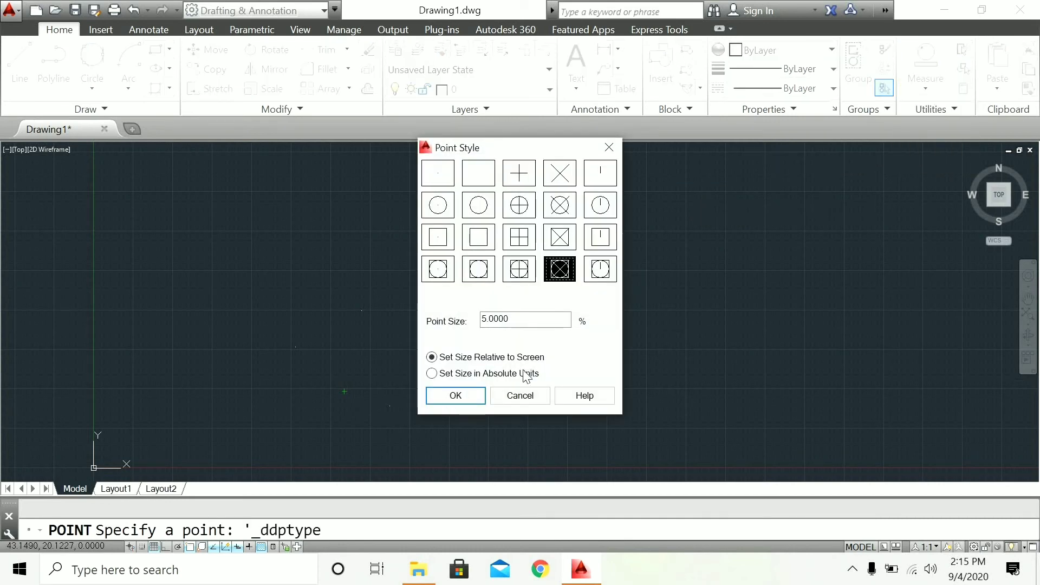
{"action": "left_click", "coordinate": [455, 395]}
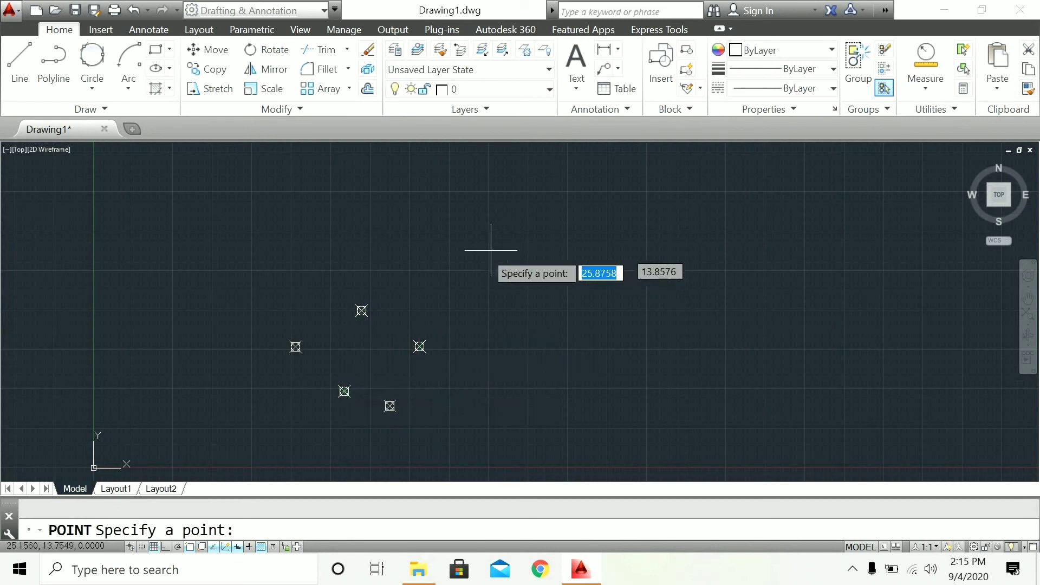
{"action": "key", "text": "Escape"}
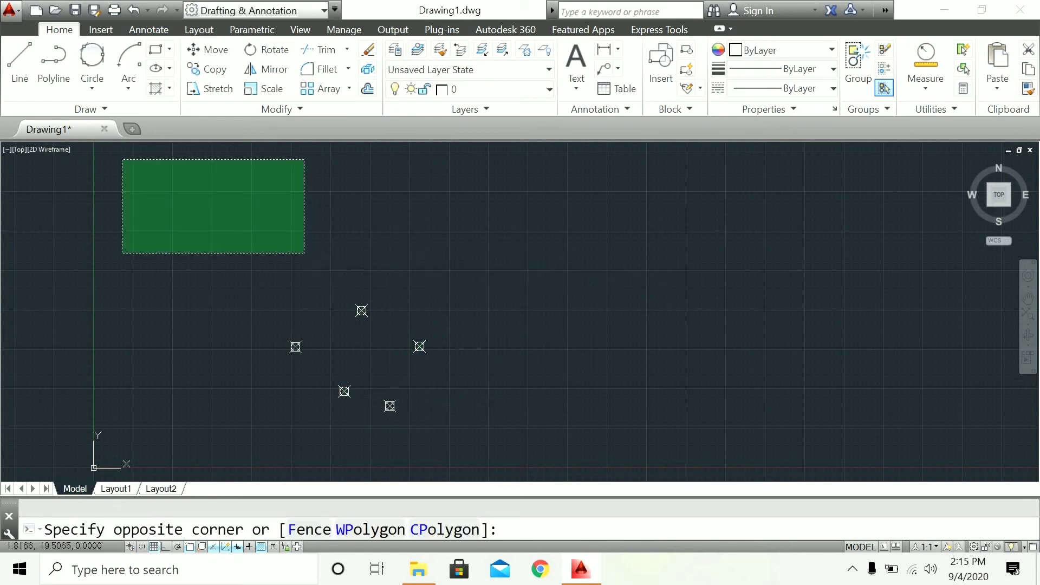
{"action": "left_click", "coordinate": [181, 225]}
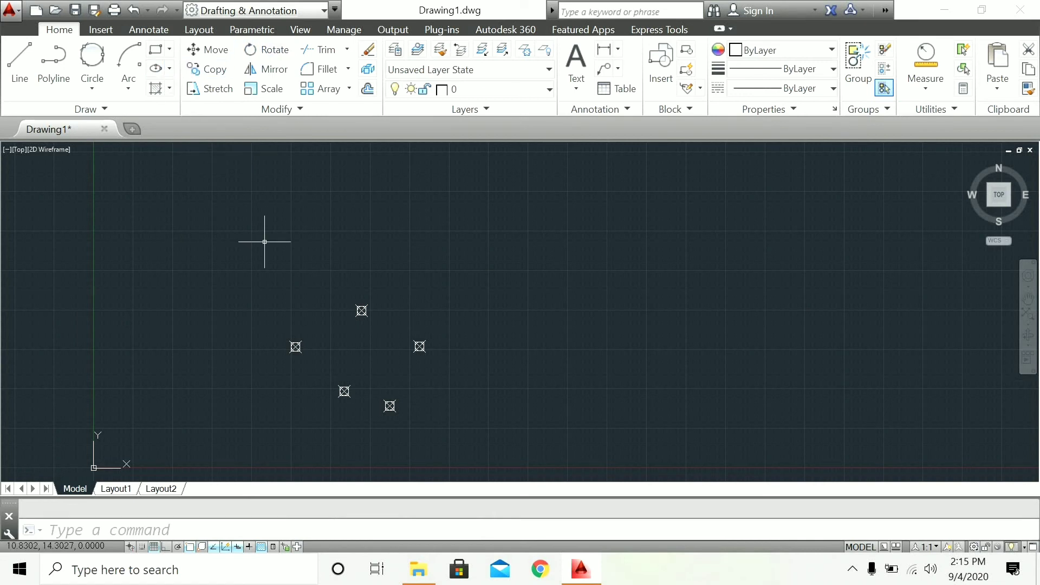
- Add four more points in a roughly horizontal row above and to the right of the existing ones
{"action": "left_click", "coordinate": [86, 109]}
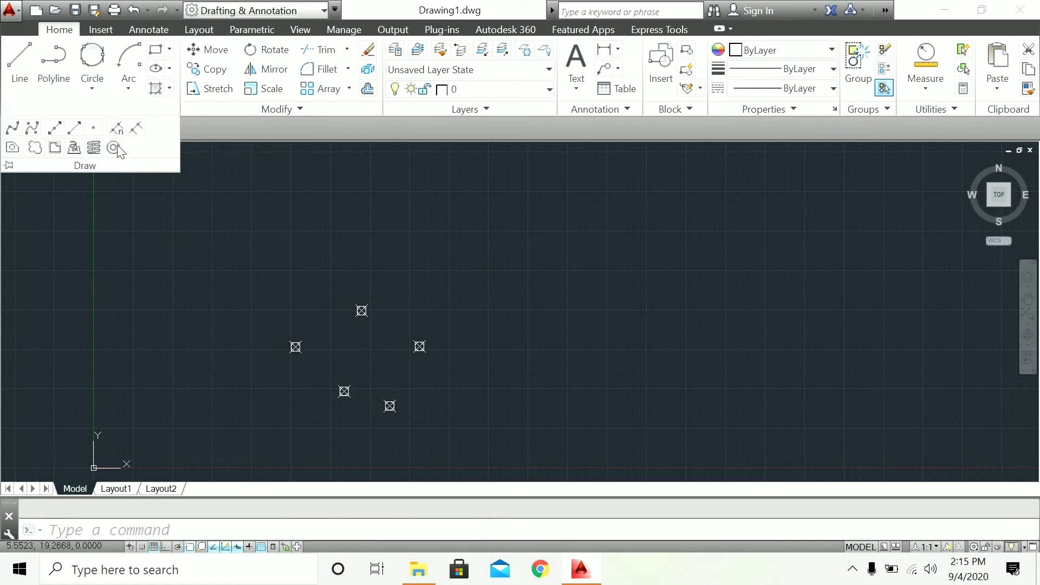
{"action": "left_click", "coordinate": [96, 130]}
{"action": "left_click", "coordinate": [353, 273]}
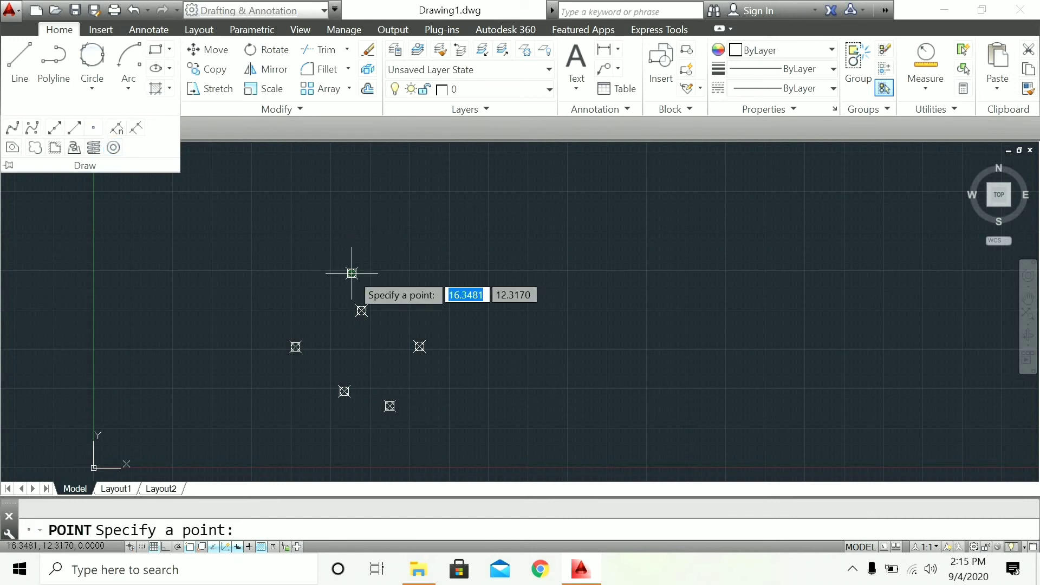
{"action": "left_click", "coordinate": [483, 256]}
{"action": "left_click", "coordinate": [657, 266]}
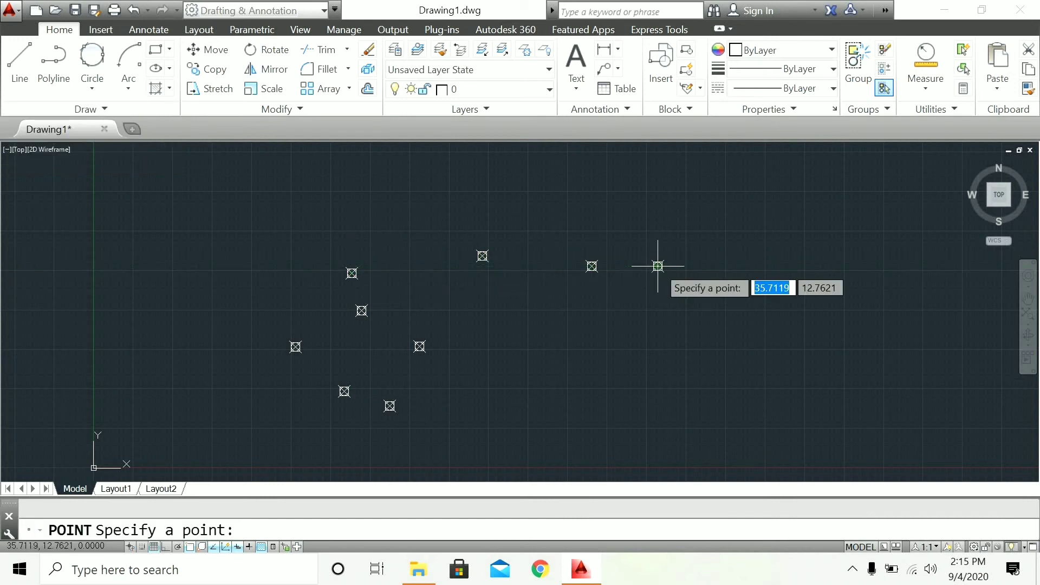
{"action": "key", "text": "Escape"}
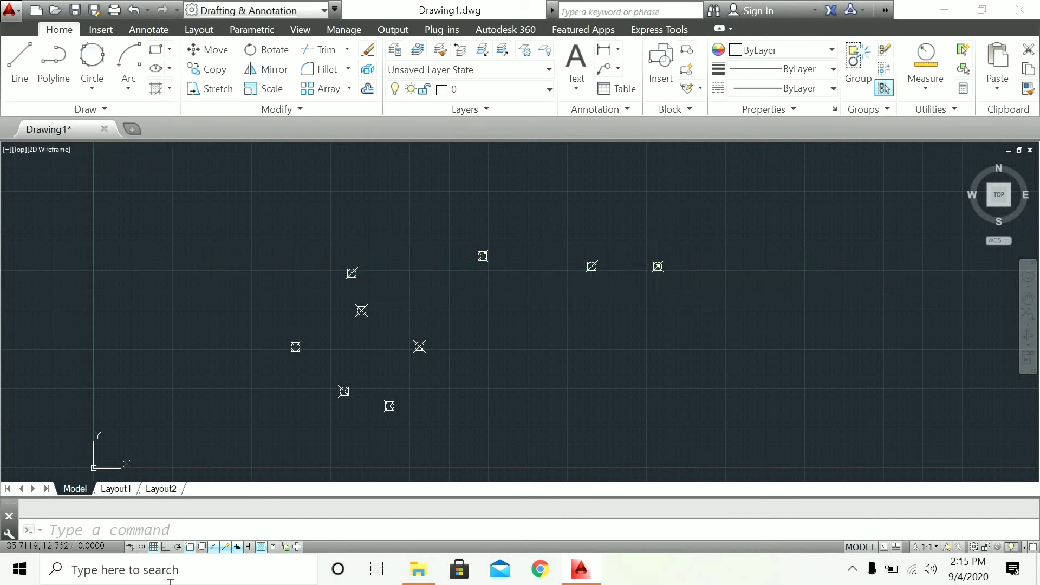
- Turn on the Node object snap so that point objects can be snapped to
{"action": "right_click", "coordinate": [191, 547]}
{"action": "left_click", "coordinate": [250, 324]}
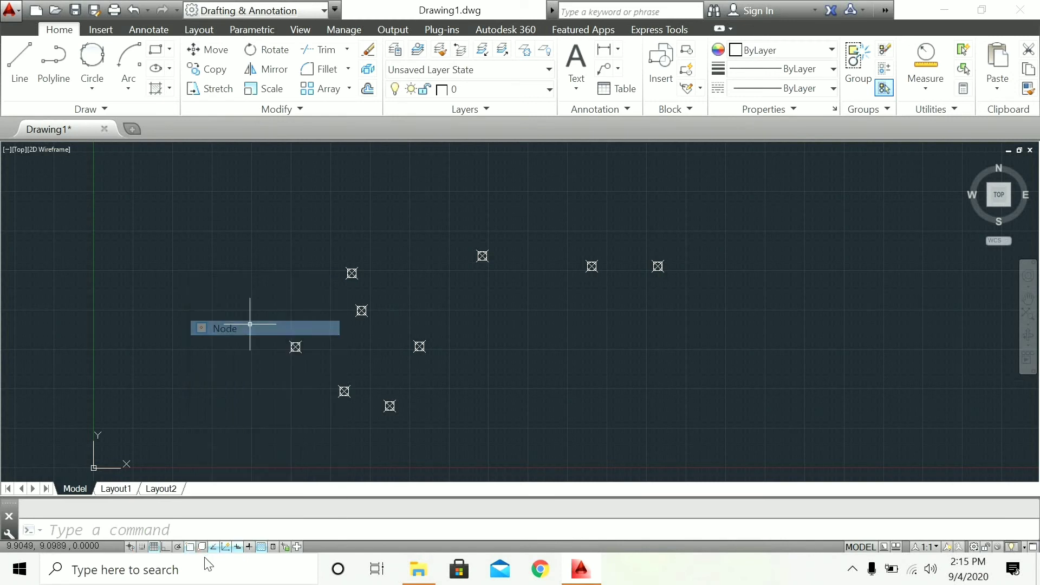
{"action": "right_click", "coordinate": [191, 549]}
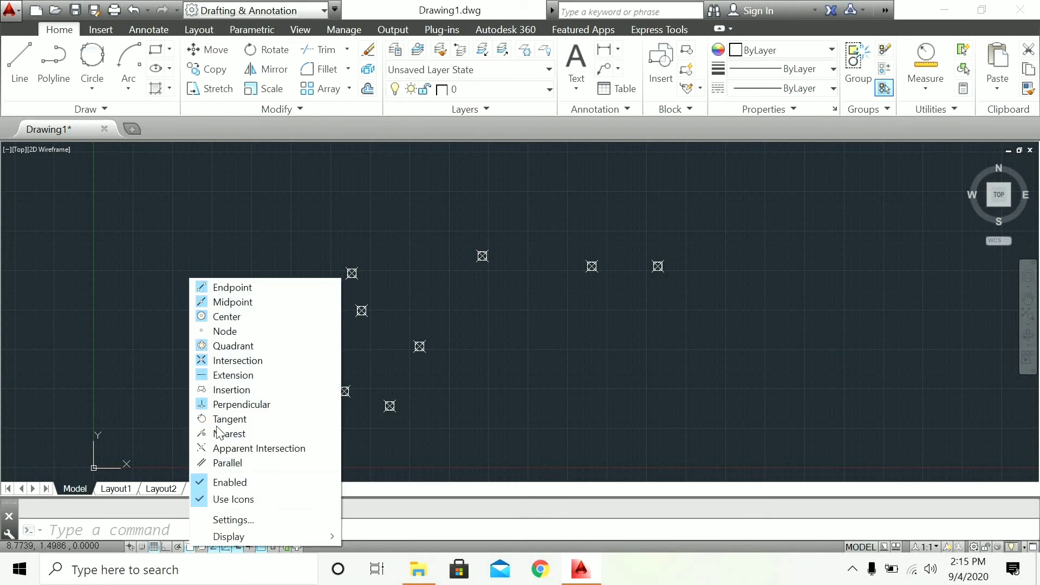
{"action": "left_click", "coordinate": [248, 331]}
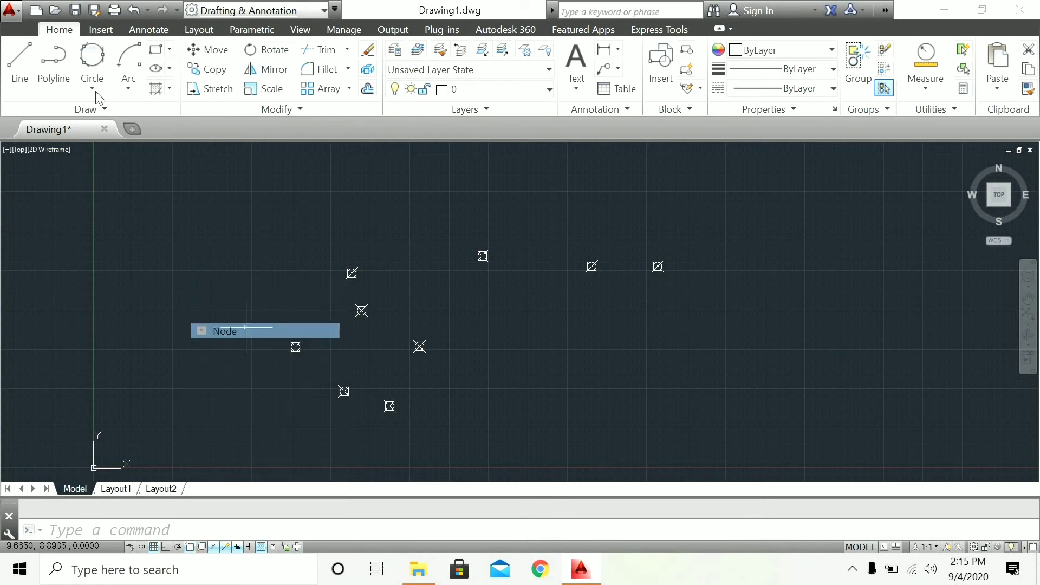
- Draw a closed chain of lines through all nine points, starting and ending at the leftmost point
{"action": "left_click", "coordinate": [20, 61]}
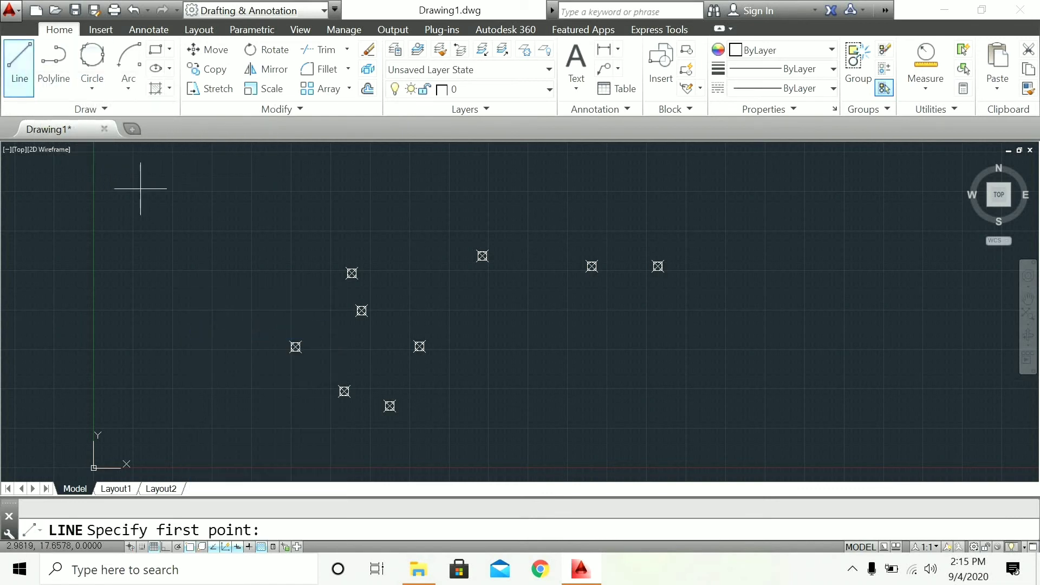
{"action": "left_click", "coordinate": [296, 347]}
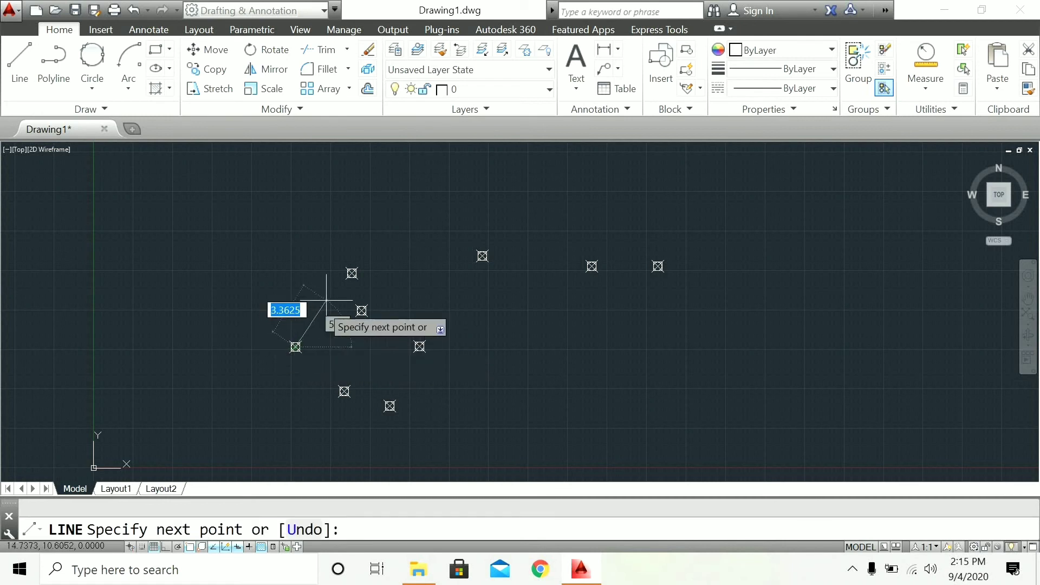
{"action": "left_click", "coordinate": [351, 273]}
{"action": "left_click", "coordinate": [361, 310]}
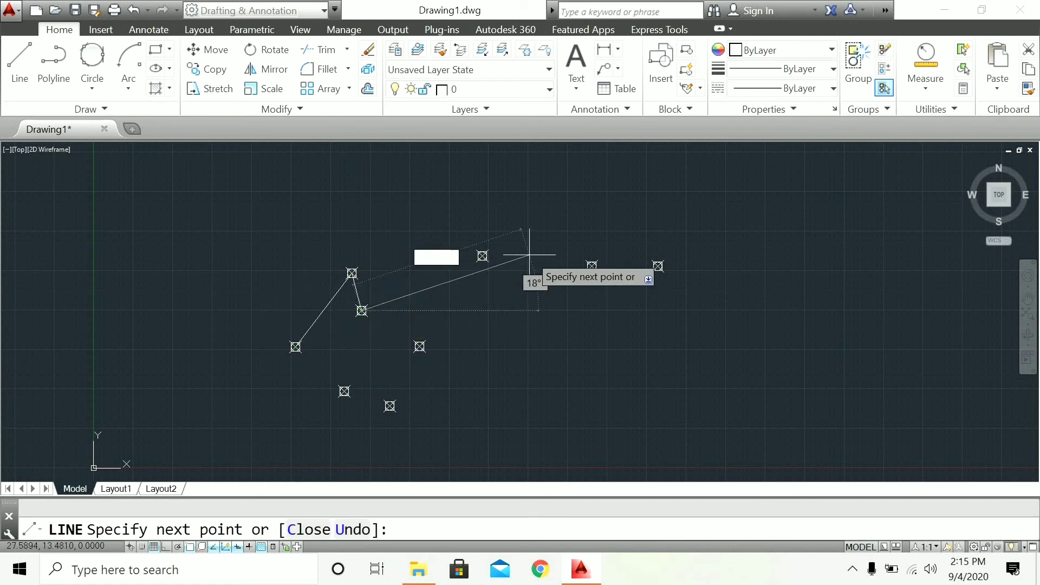
{"action": "left_click", "coordinate": [483, 256]}
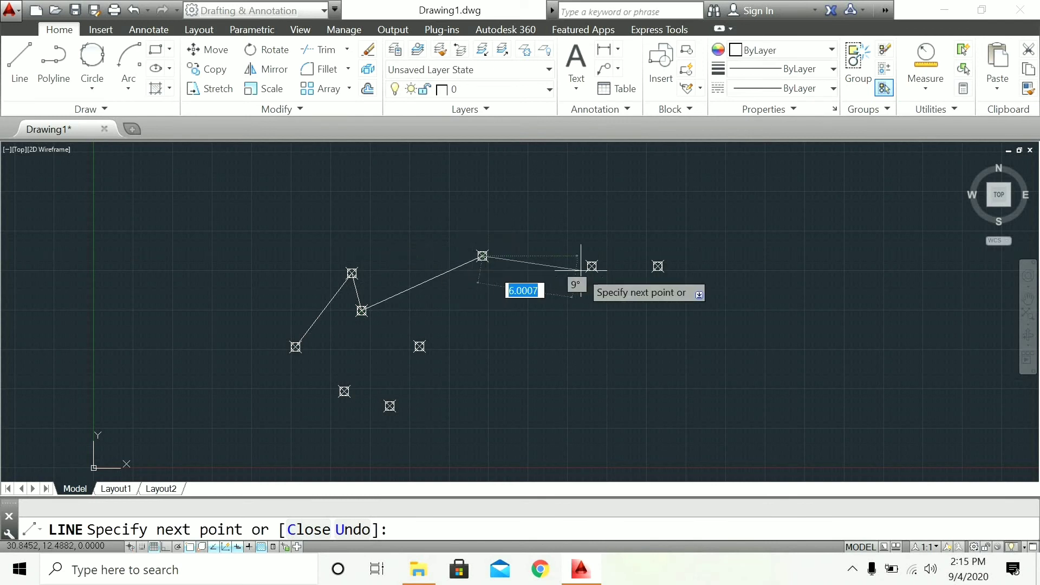
{"action": "left_click", "coordinate": [592, 266]}
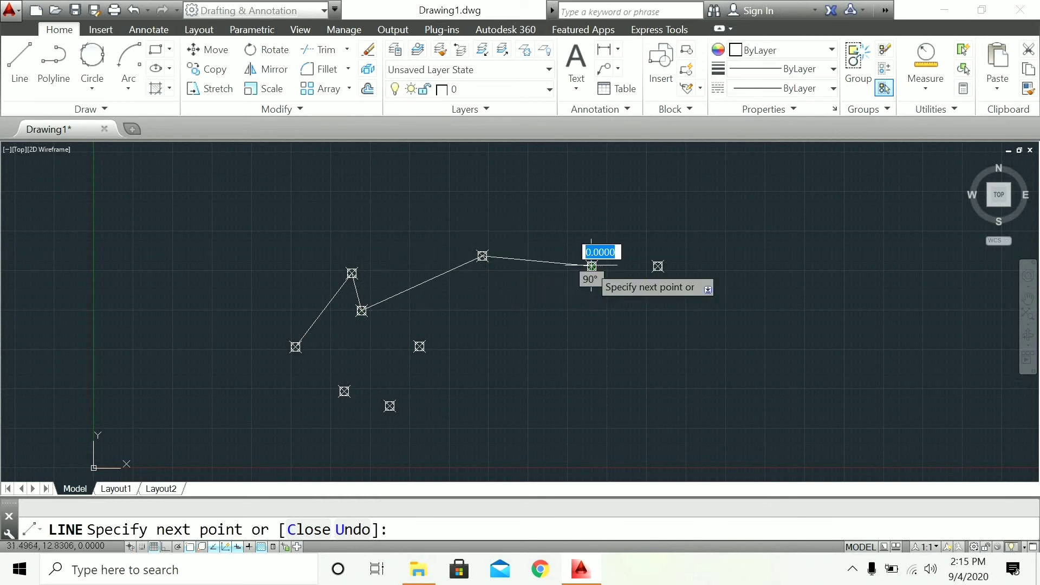
{"action": "left_click", "coordinate": [658, 266]}
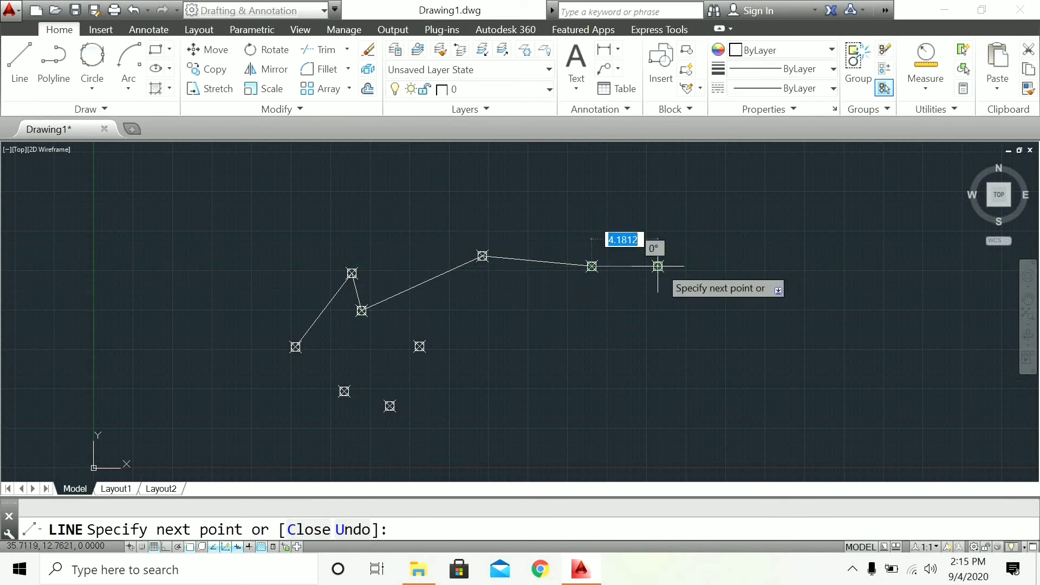
{"action": "left_click", "coordinate": [420, 346]}
{"action": "left_click", "coordinate": [390, 406]}
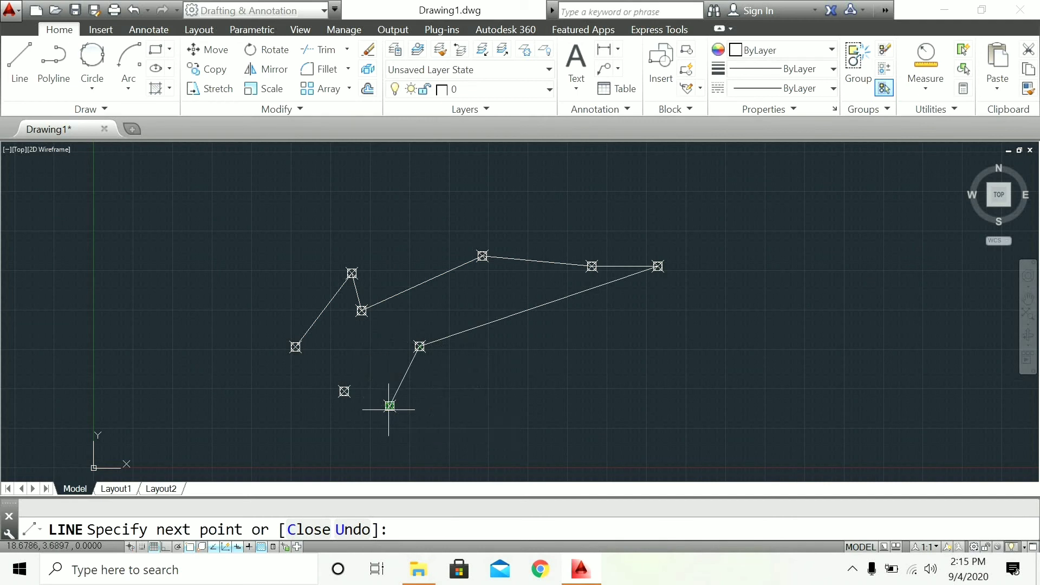
{"action": "left_click", "coordinate": [345, 391]}
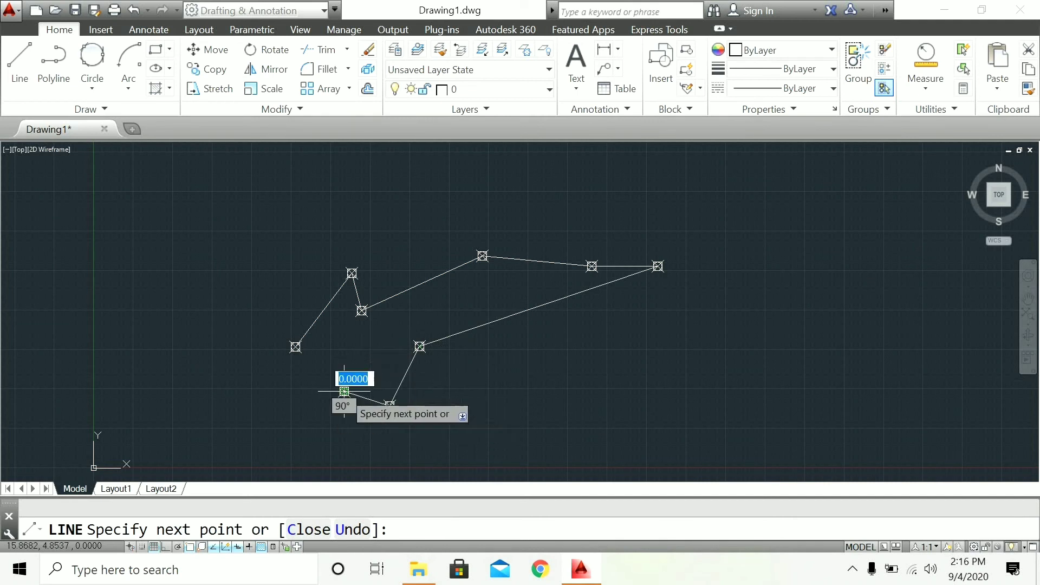
{"action": "left_click", "coordinate": [295, 347]}
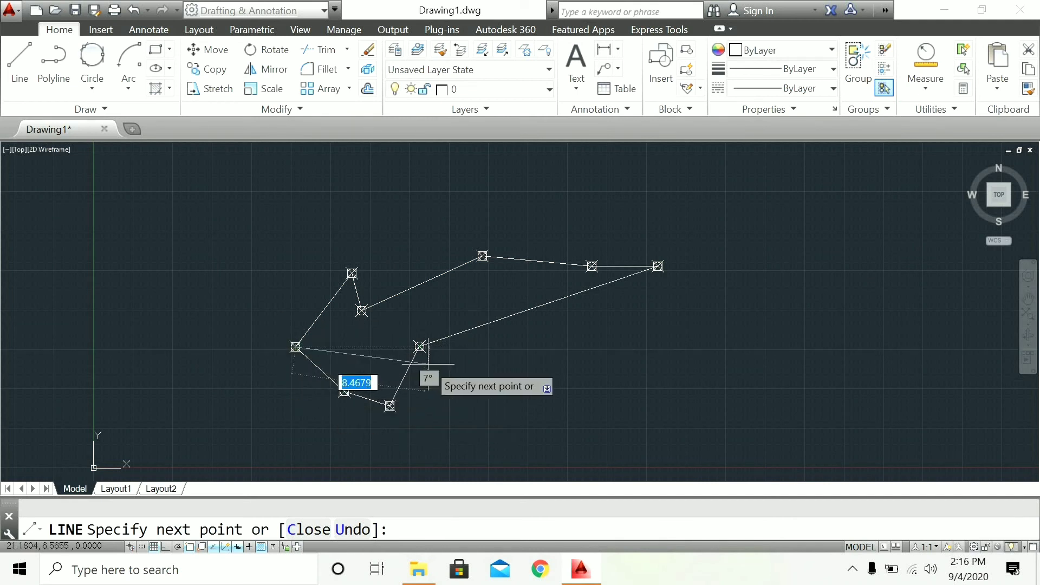
{"action": "key", "text": "Return"}
- Erase all the connected lines and point objects from the drawing
{"action": "left_click", "coordinate": [774, 228]}
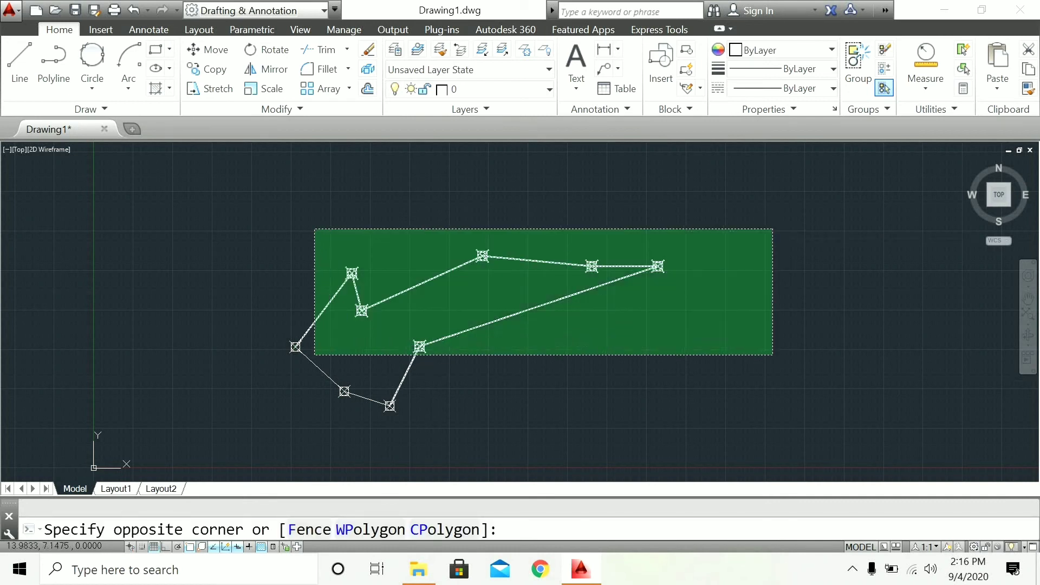
{"action": "left_click", "coordinate": [206, 448]}
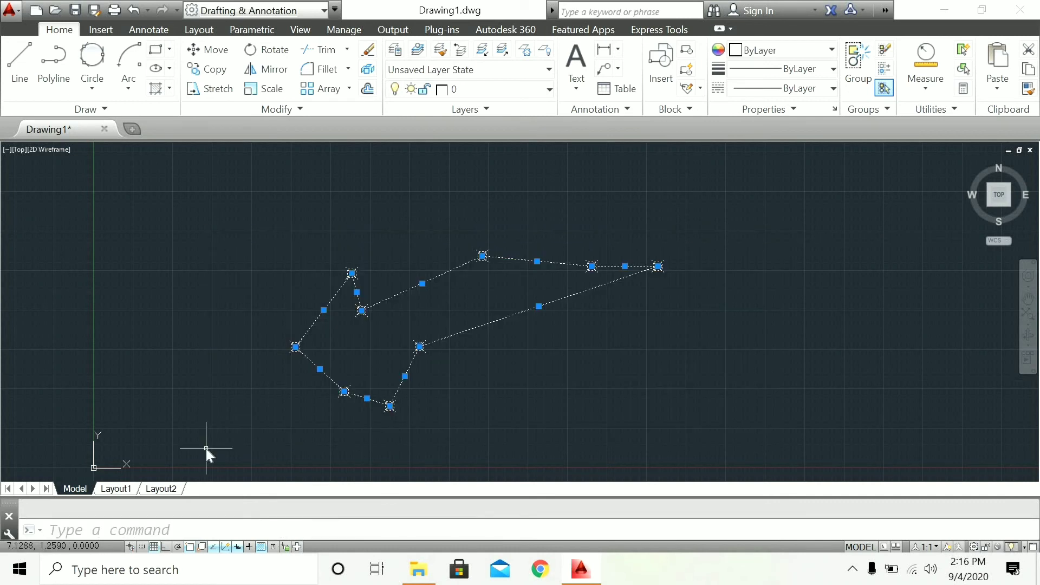
{"action": "type", "text": "e"}
{"action": "key", "text": "Return"}
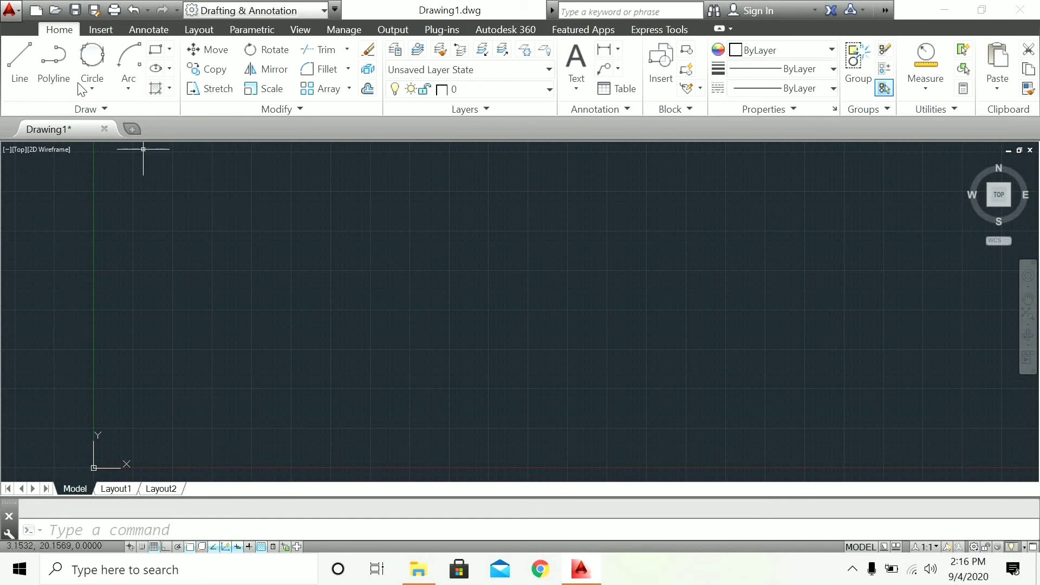
- Draw a single diagonal line rising to the right in the middle of the empty drawing
{"action": "left_click", "coordinate": [86, 109]}
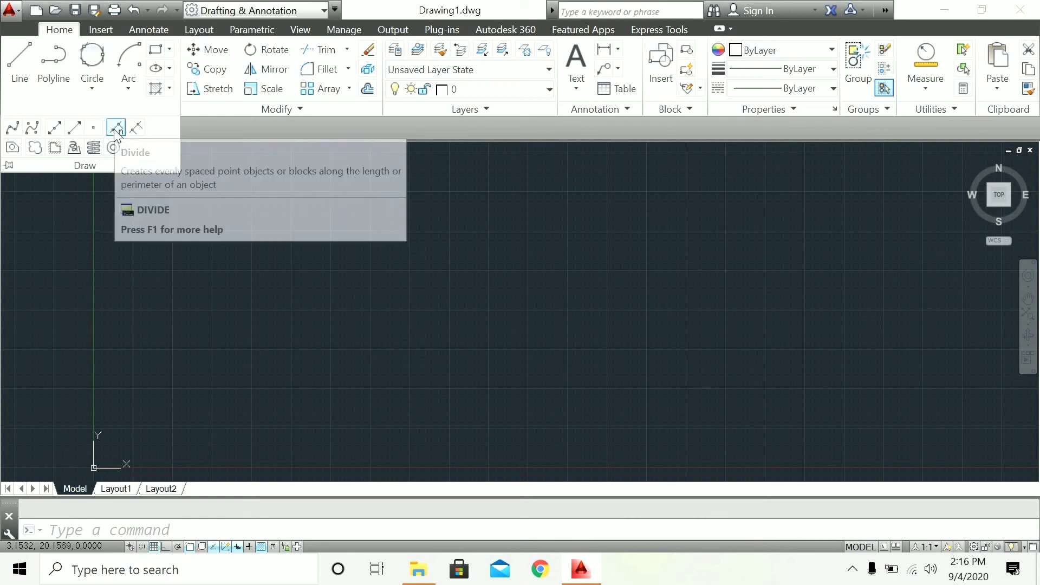
{"action": "left_click", "coordinate": [116, 130]}
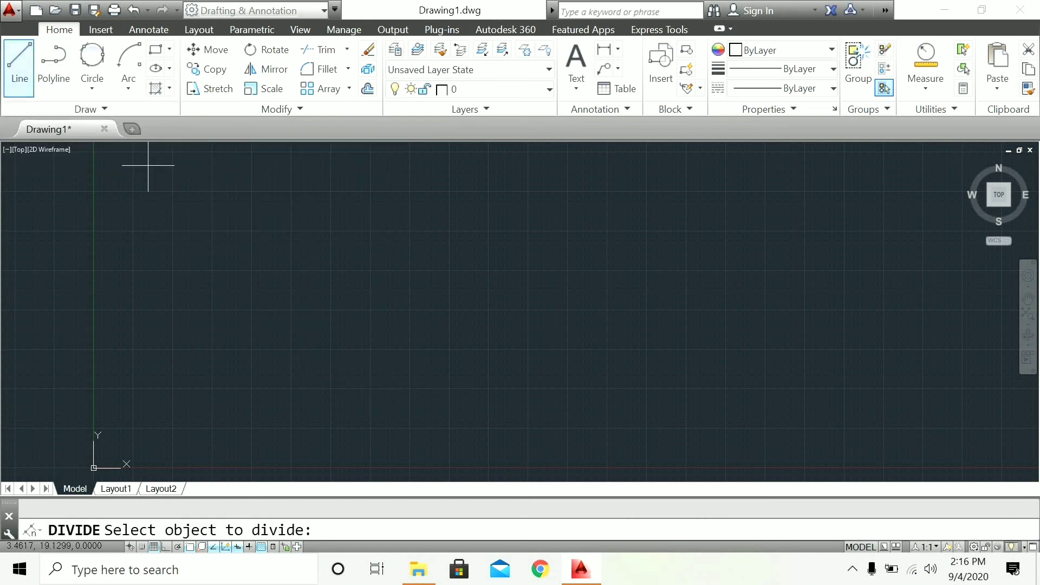
{"action": "left_click", "coordinate": [19, 68]}
{"action": "left_click", "coordinate": [270, 349]}
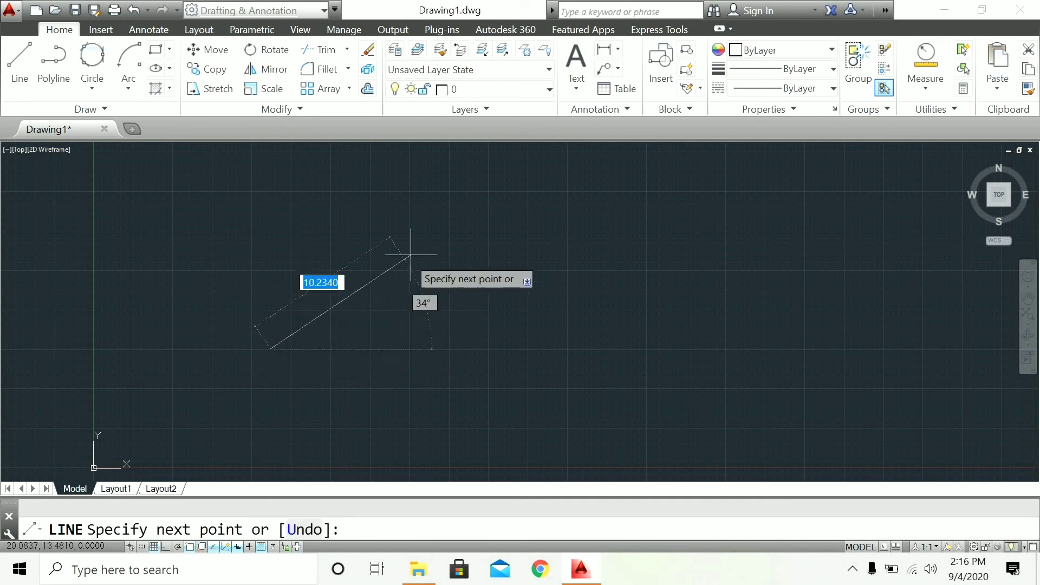
{"action": "left_click", "coordinate": [441, 235]}
{"action": "key", "text": "Escape"}
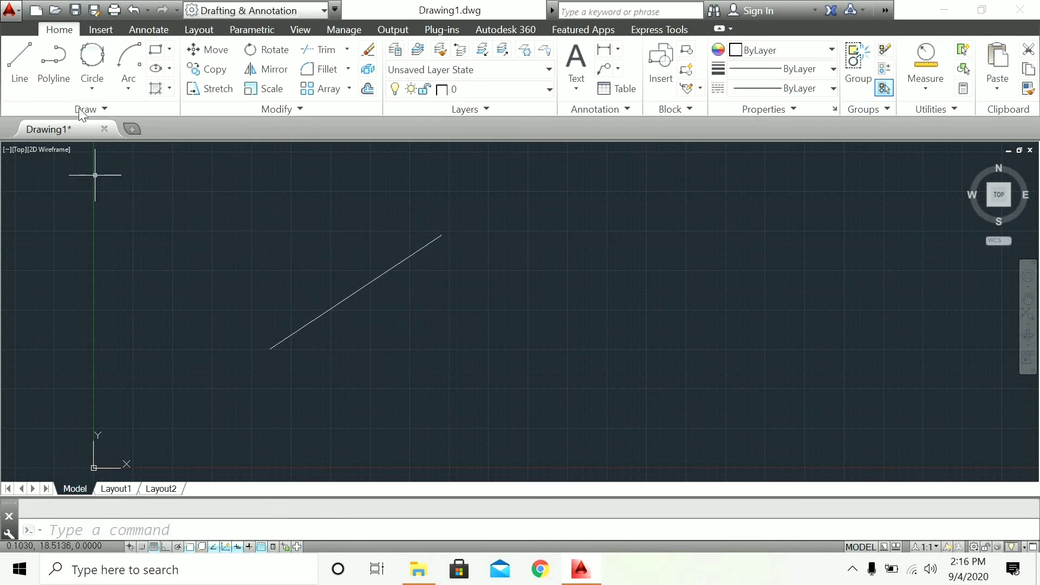
- Divide the diagonal line into three equal segments with point markers, and undo the division
{"action": "left_click", "coordinate": [84, 109]}
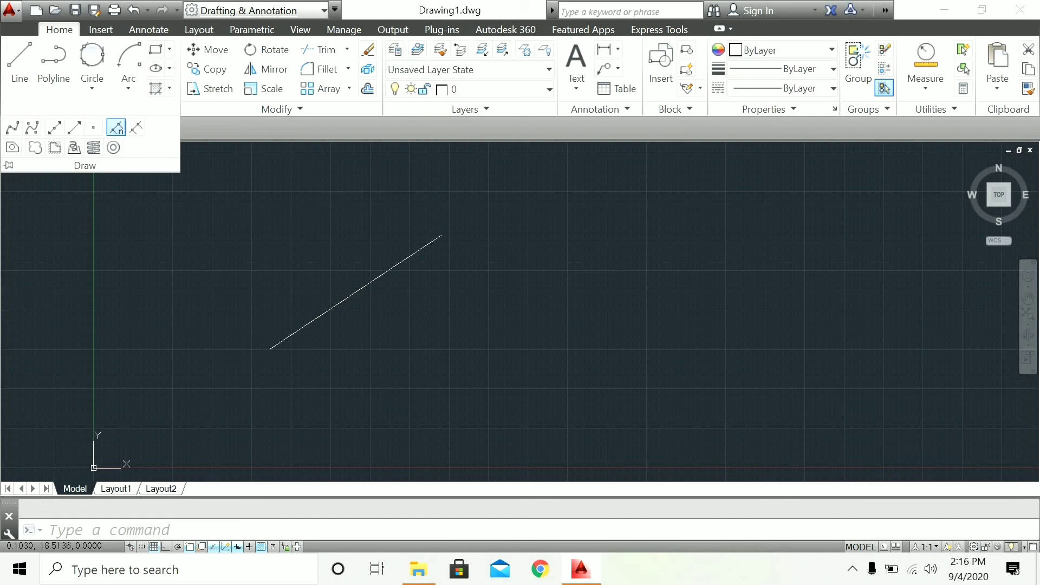
{"action": "left_click", "coordinate": [116, 128]}
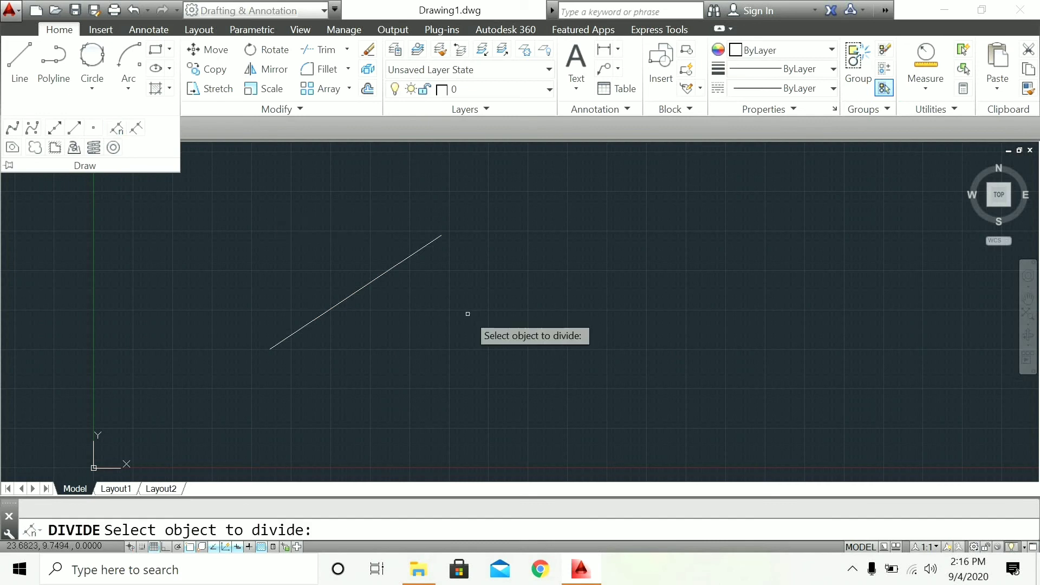
{"action": "left_click", "coordinate": [388, 270]}
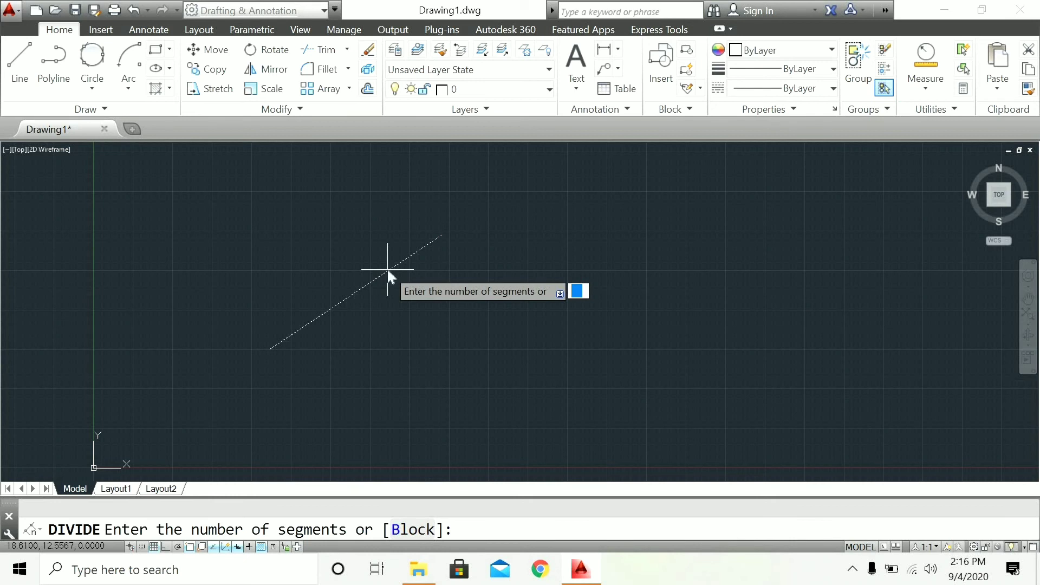
{"action": "key", "text": "Return"}
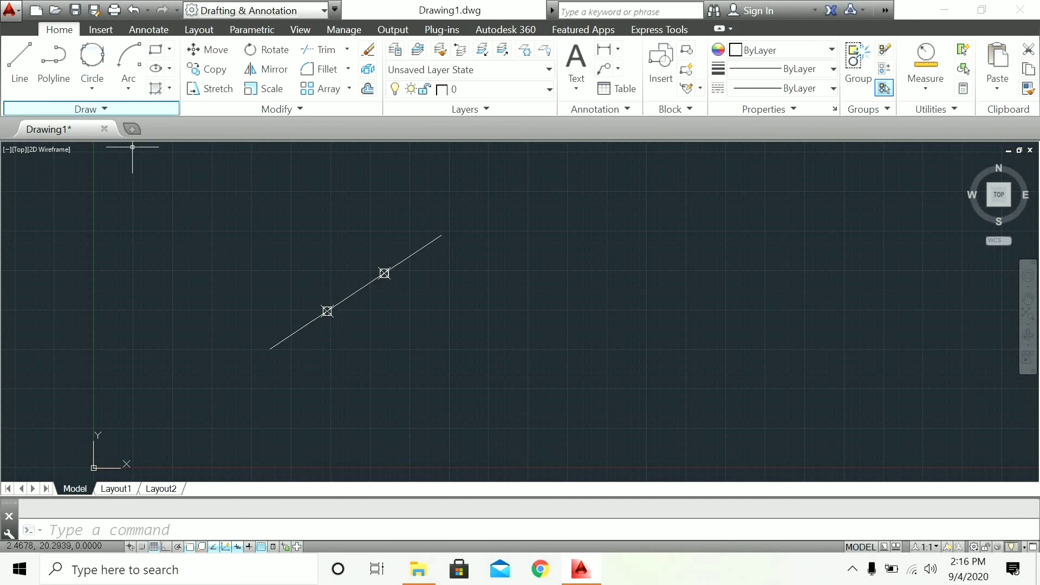
{"action": "left_click", "coordinate": [484, 251]}
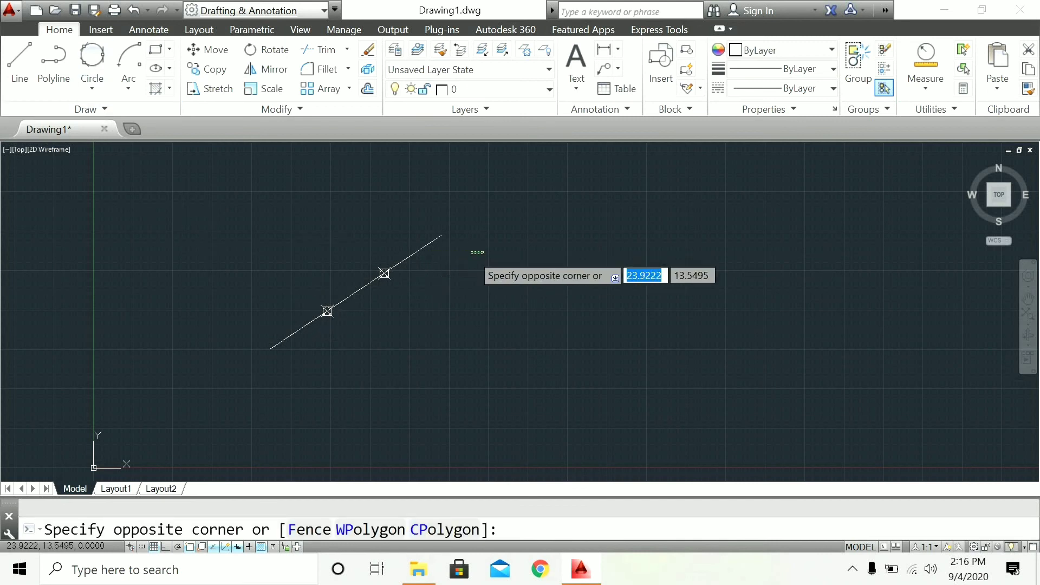
{"action": "left_click", "coordinate": [474, 251]}
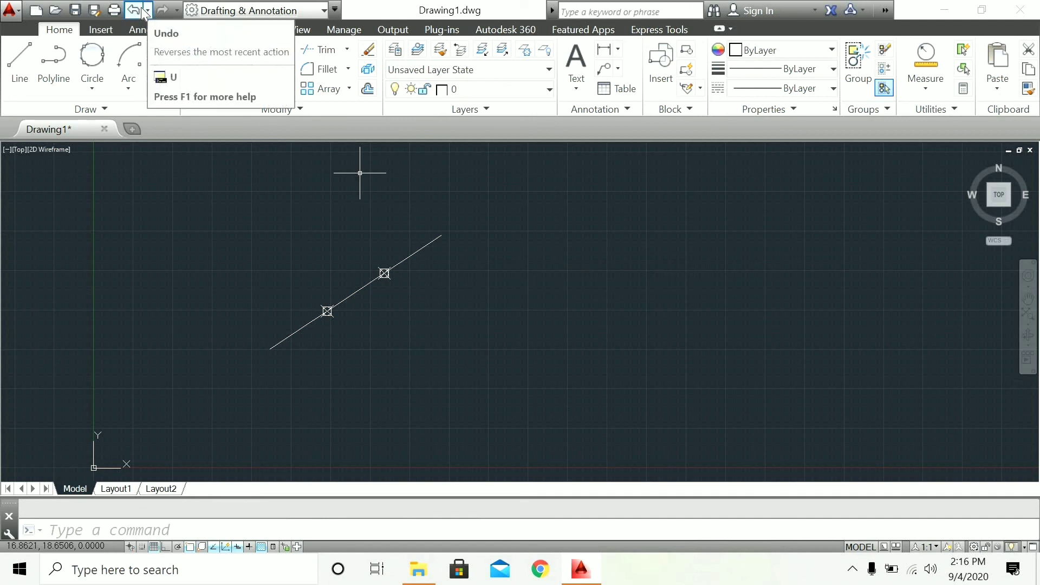
{"action": "left_click", "coordinate": [142, 9]}
- Place points along the diagonal line at a segment length of 1 with Measure, and undo them
{"action": "left_click", "coordinate": [79, 110]}
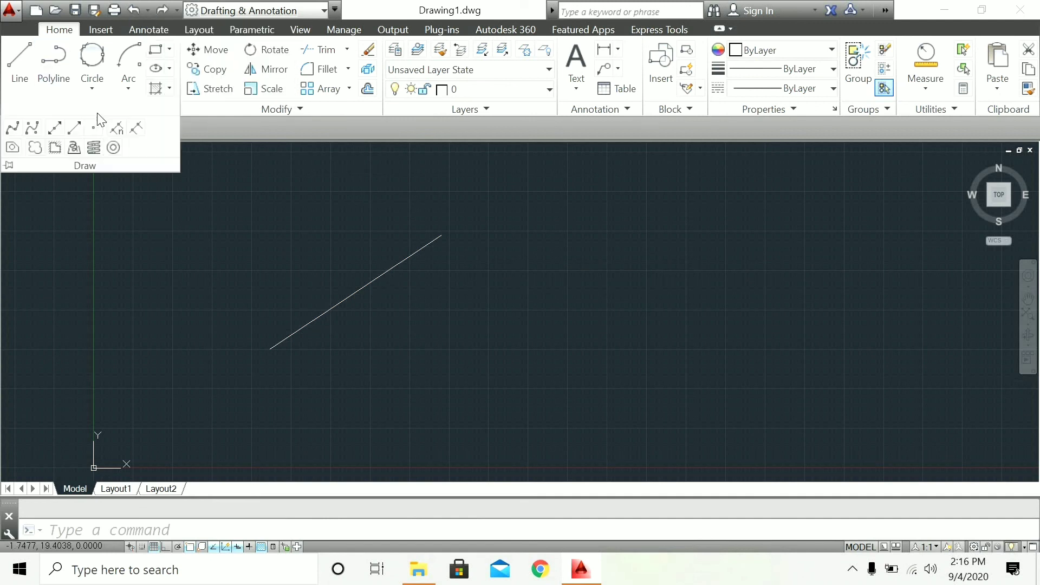
{"action": "left_click", "coordinate": [137, 128]}
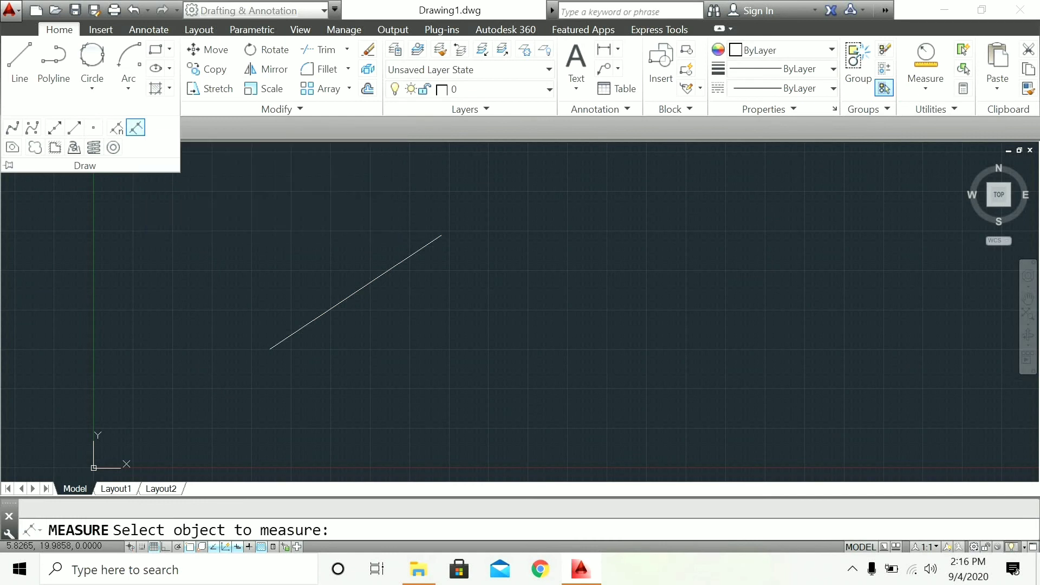
{"action": "left_click", "coordinate": [368, 283]}
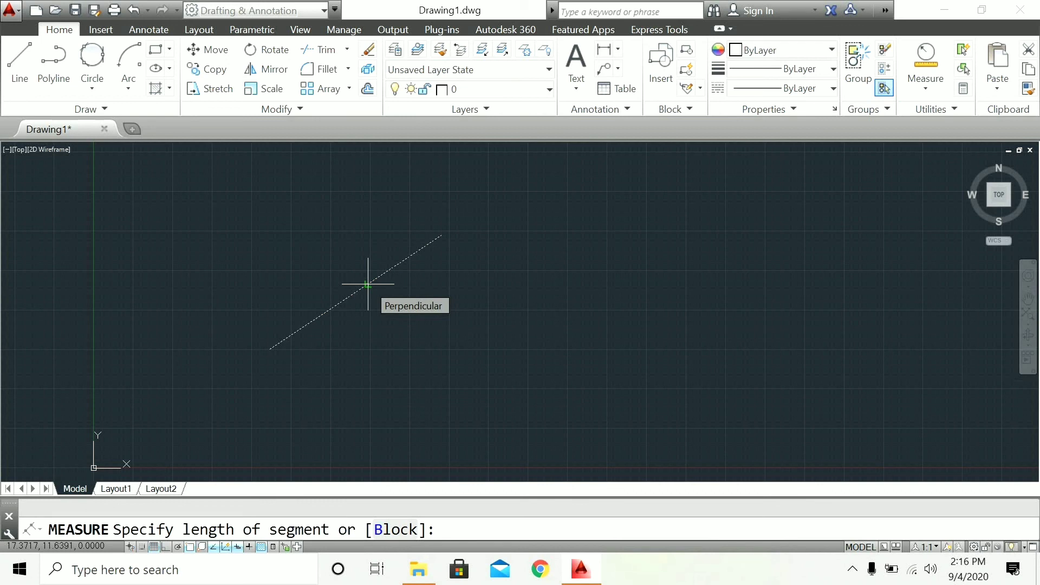
{"action": "type", "text": "1"}
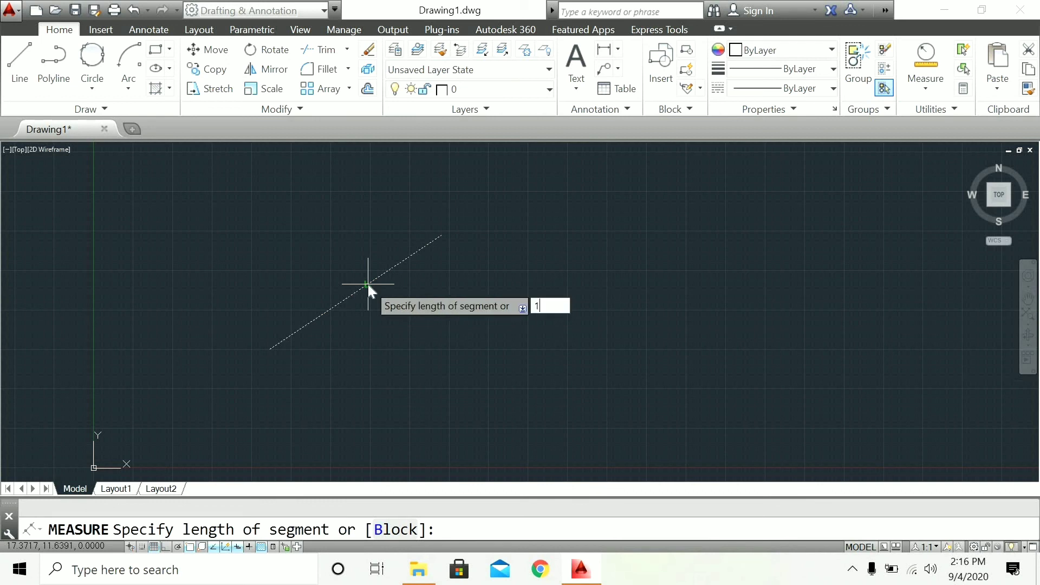
{"action": "key", "text": "Return"}
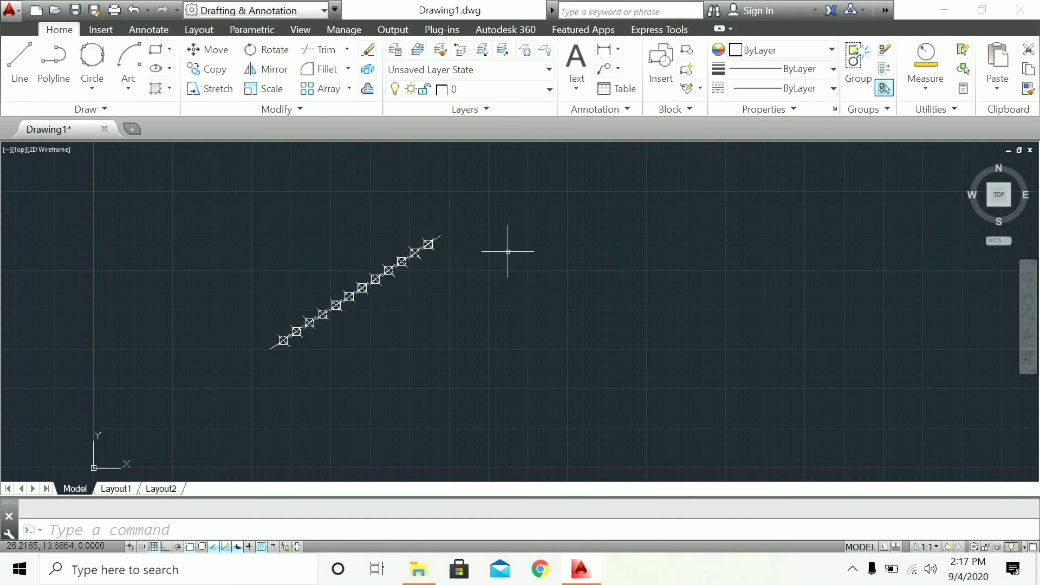
{"action": "left_click", "coordinate": [133, 10]}
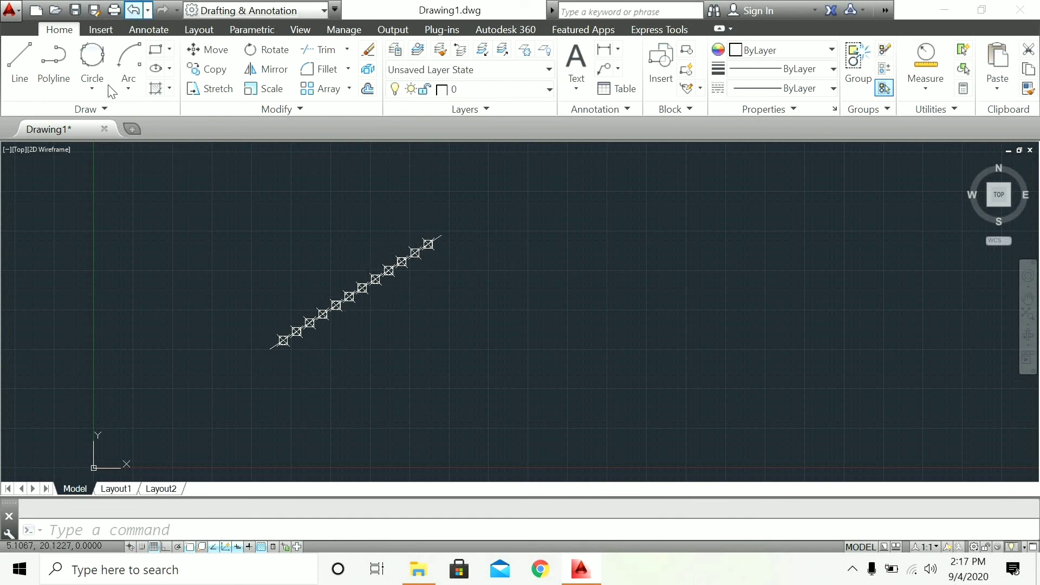
- Place points along the diagonal line at a segment length of 3 with the Measure command
{"action": "left_click", "coordinate": [118, 110]}
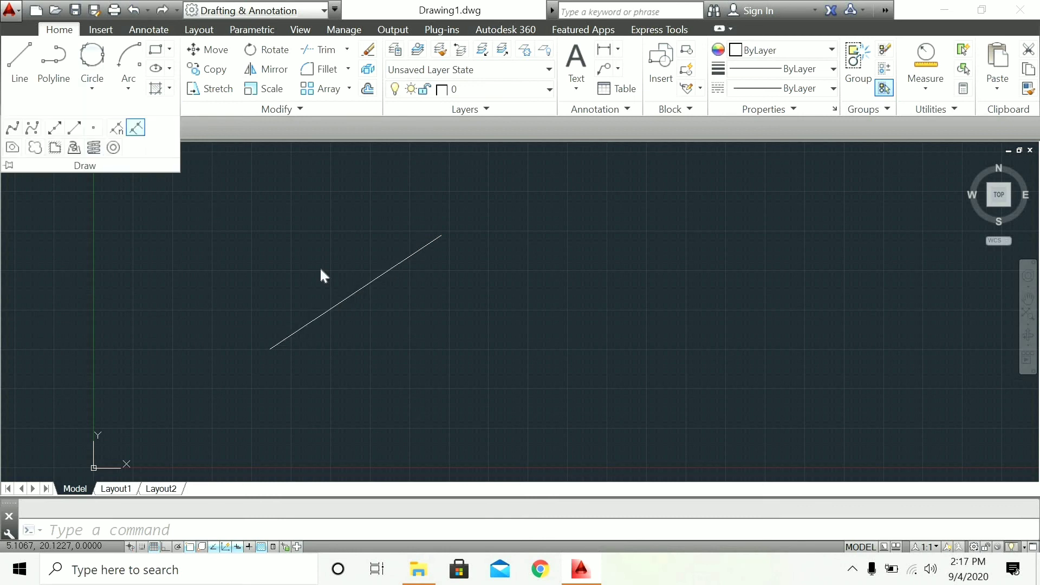
{"action": "left_click", "coordinate": [136, 128]}
{"action": "left_click", "coordinate": [358, 291]}
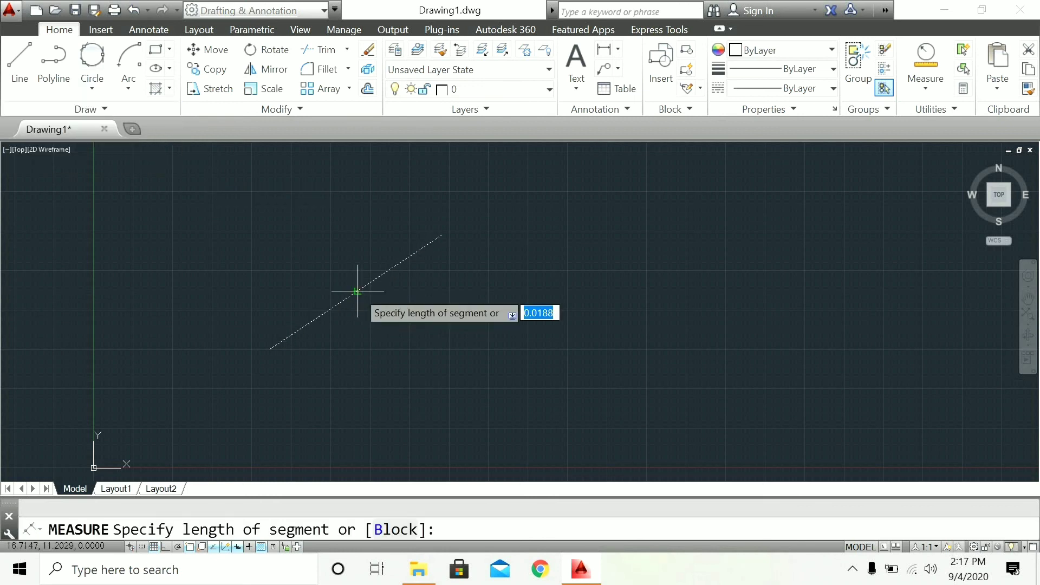
{"action": "type", "text": "3"}
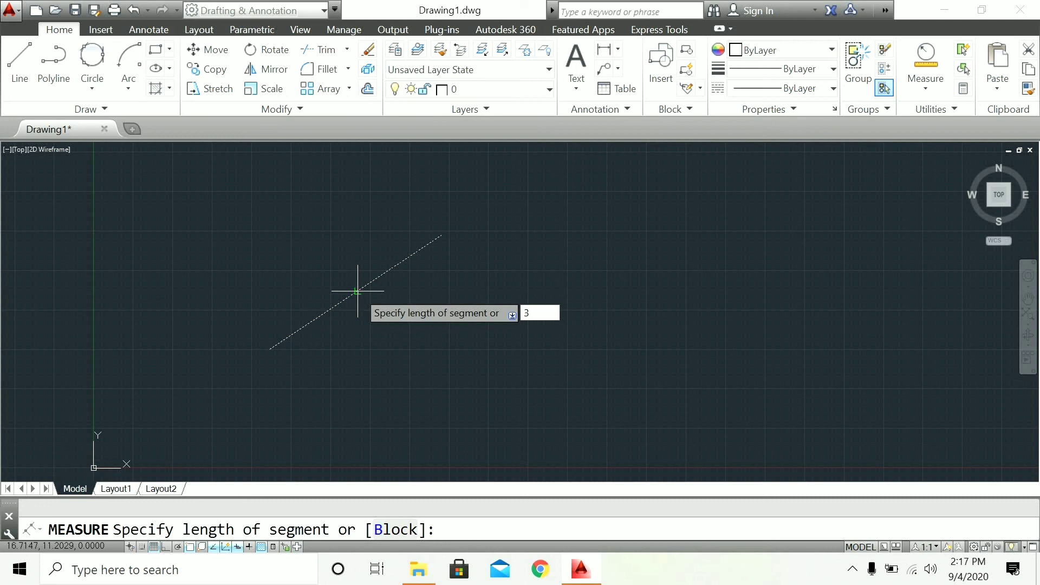
{"action": "key", "text": "Return"}
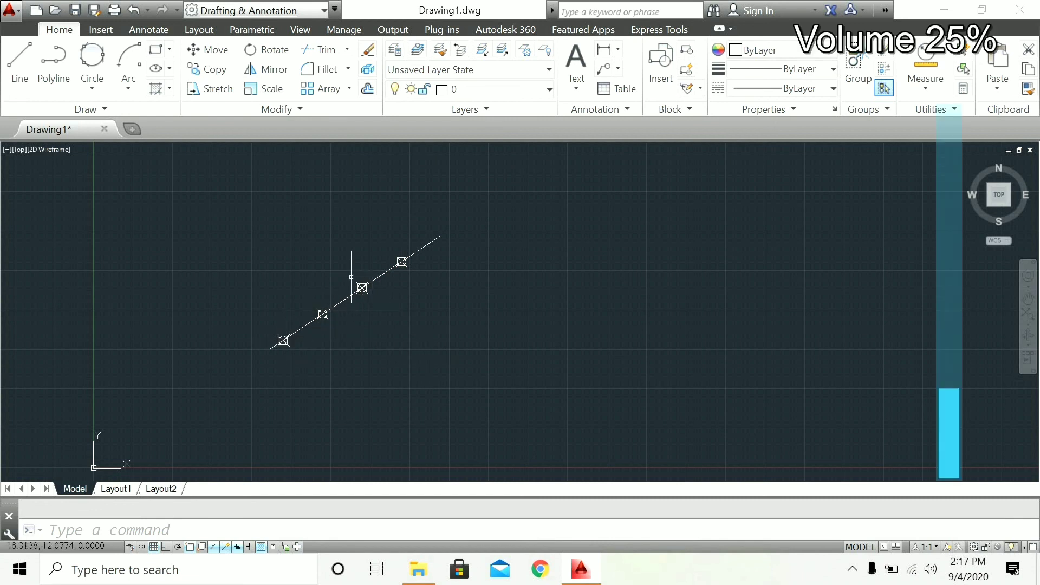
- Draw a stair step of one horizontal and one vertical line from the second-highest point to the highest point on the diagonal
{"action": "left_click", "coordinate": [19, 60]}
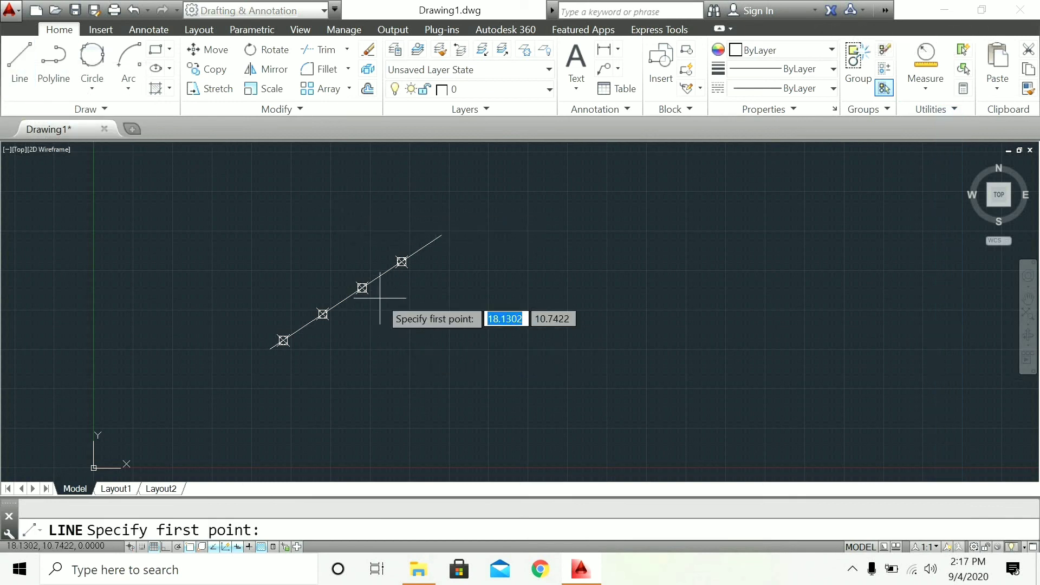
{"action": "left_click", "coordinate": [362, 288]}
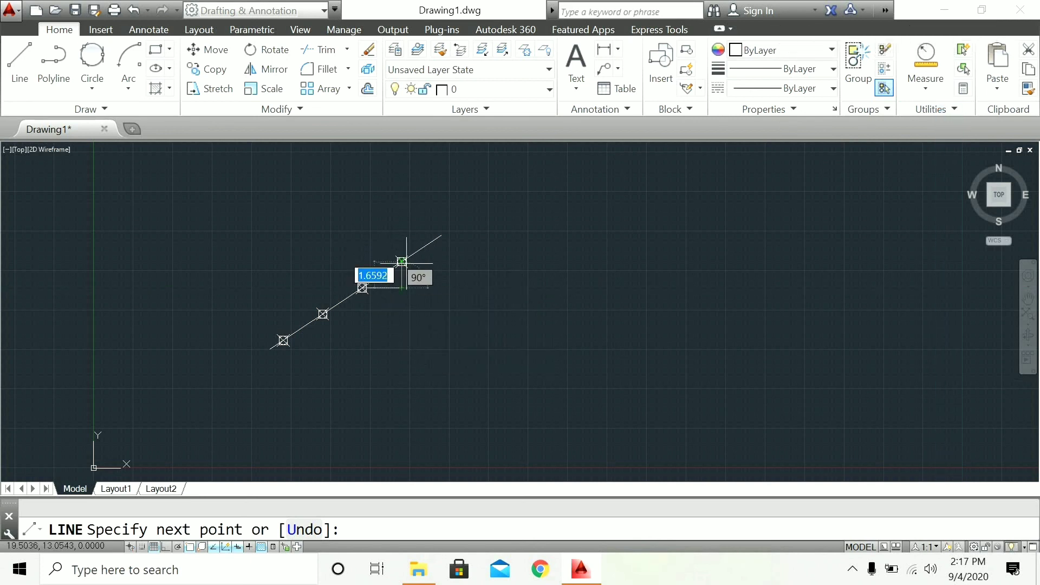
{"action": "left_click", "coordinate": [402, 262]}
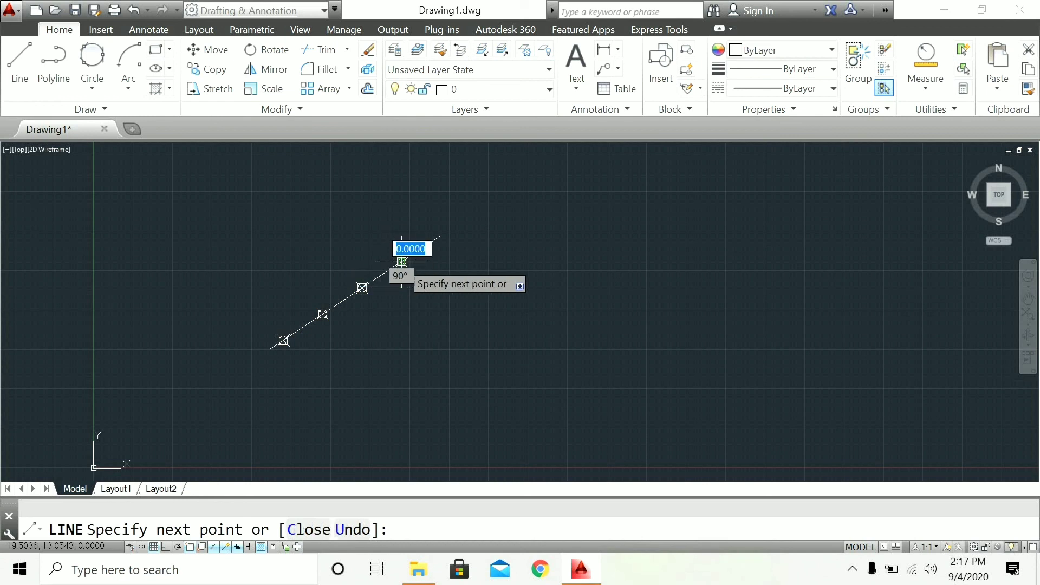
{"action": "key", "text": "Escape"}
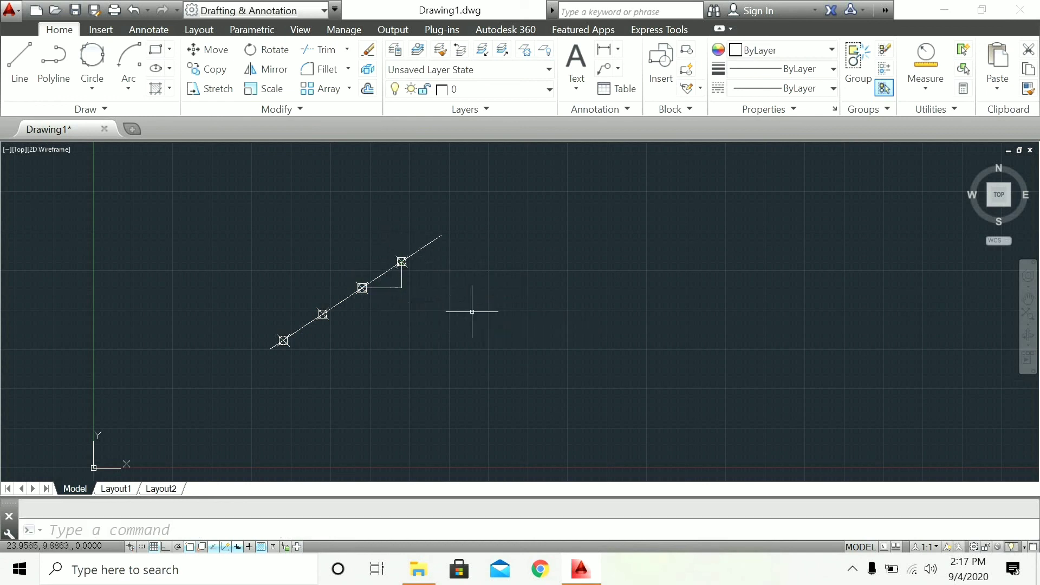
- Draw a horizontal and a vertical line forming a stair step from the second-lowest point to the next point up the diagonal
{"action": "type", "text": "l"}
{"action": "key", "text": "Return"}
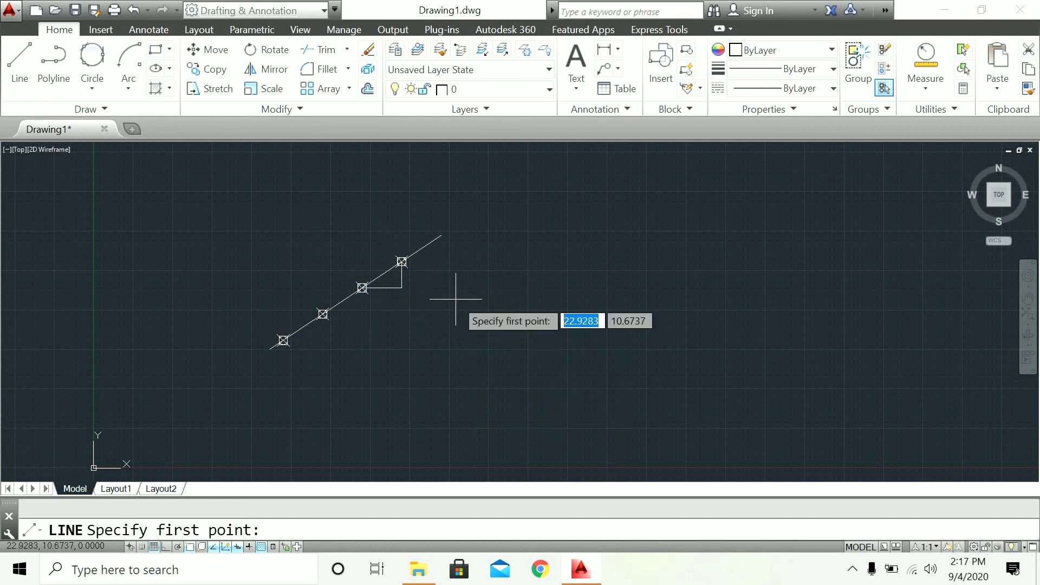
{"action": "left_click", "coordinate": [323, 315]}
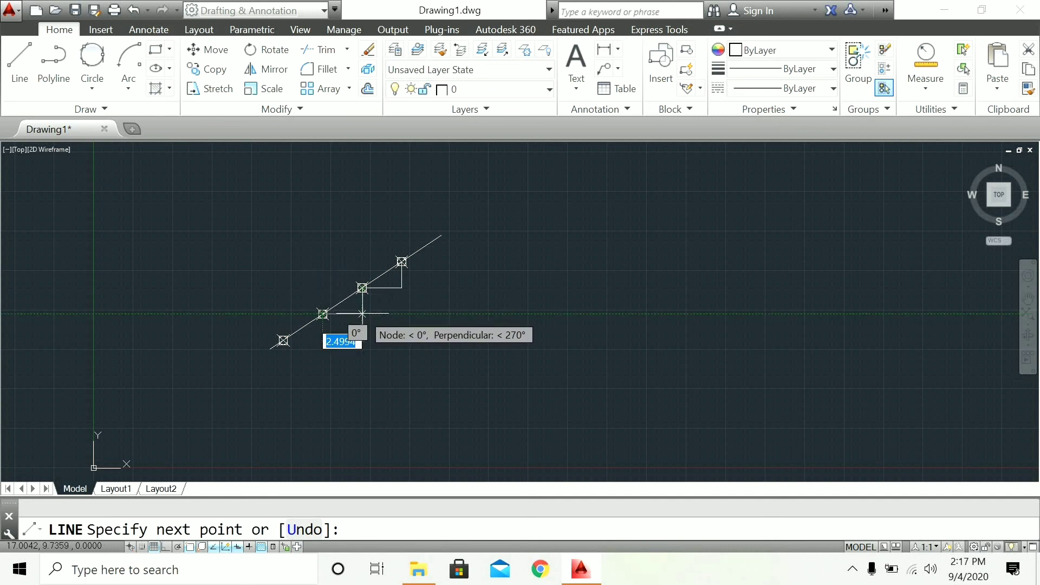
{"action": "left_click", "coordinate": [363, 315]}
{"action": "left_click", "coordinate": [362, 288]}
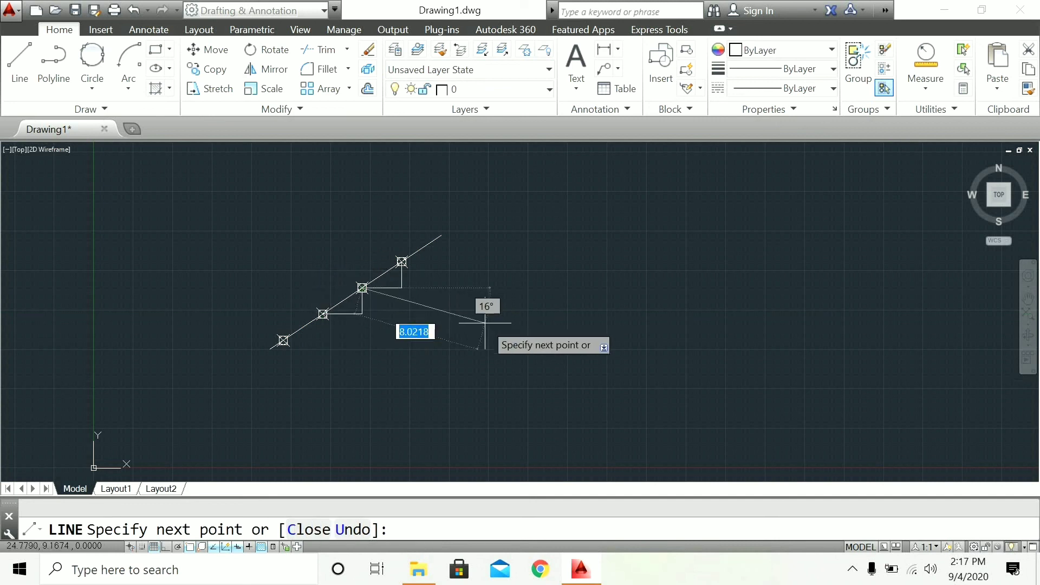
{"action": "key", "text": "Escape"}
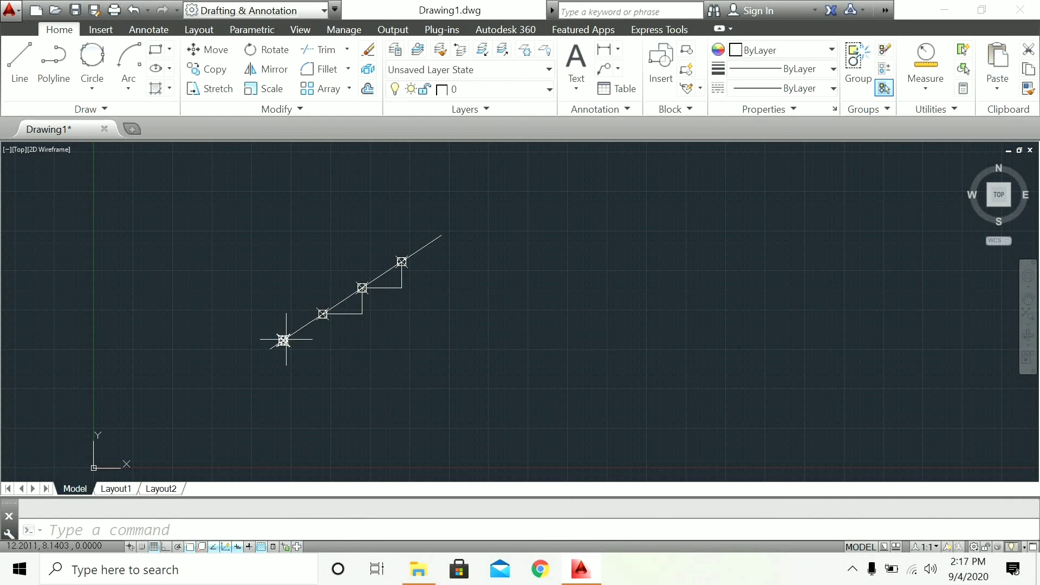
{"action": "type", "text": "K"}
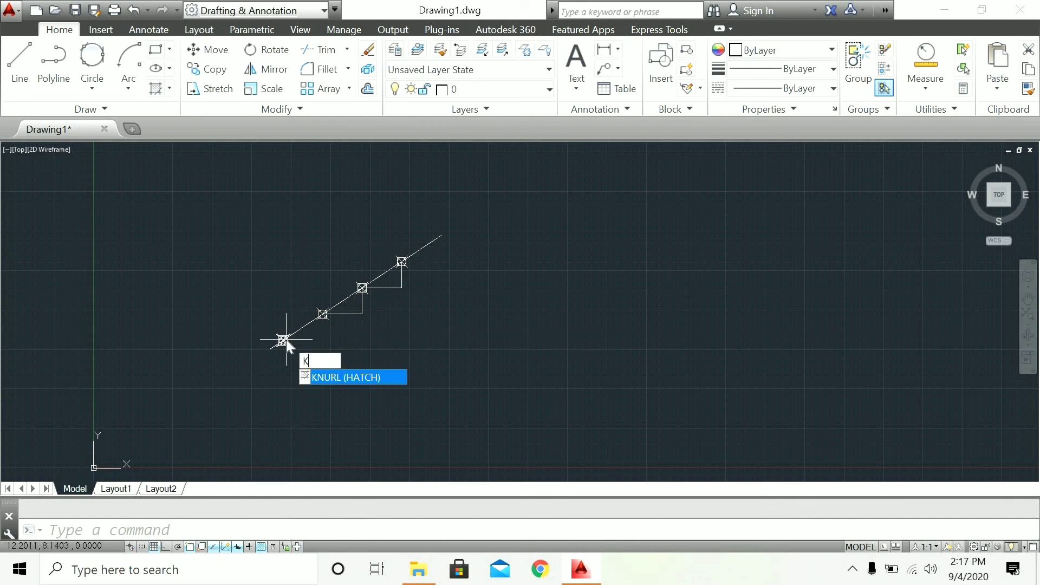
{"action": "left_click", "coordinate": [428, 365]}
{"action": "left_click", "coordinate": [429, 366]}
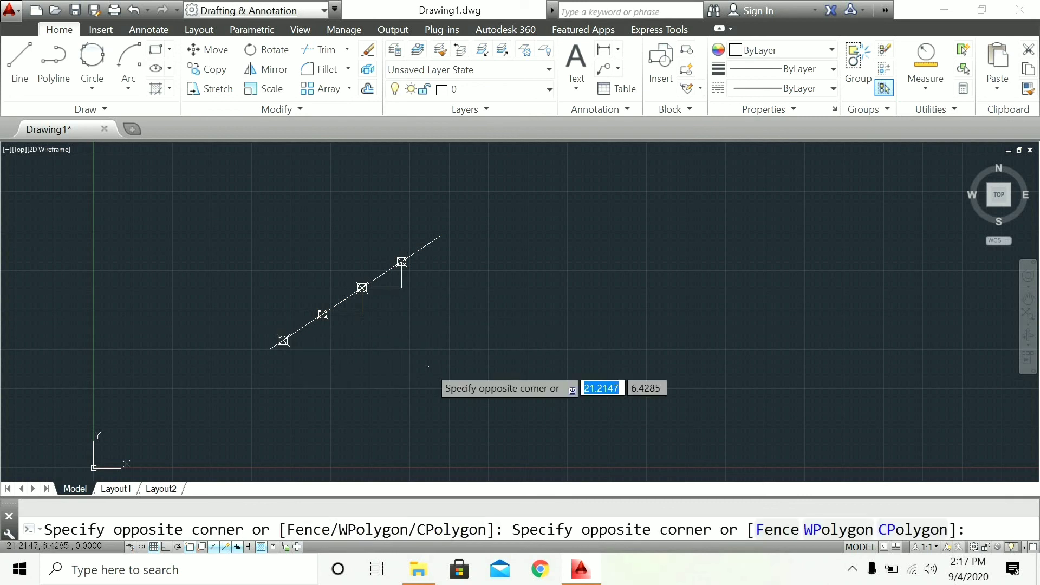
{"action": "left_click", "coordinate": [416, 362]}
- Draw a horizontal and a vertical line forming a stair step from the lowest point to the next point up the diagonal
{"action": "type", "text": "l"}
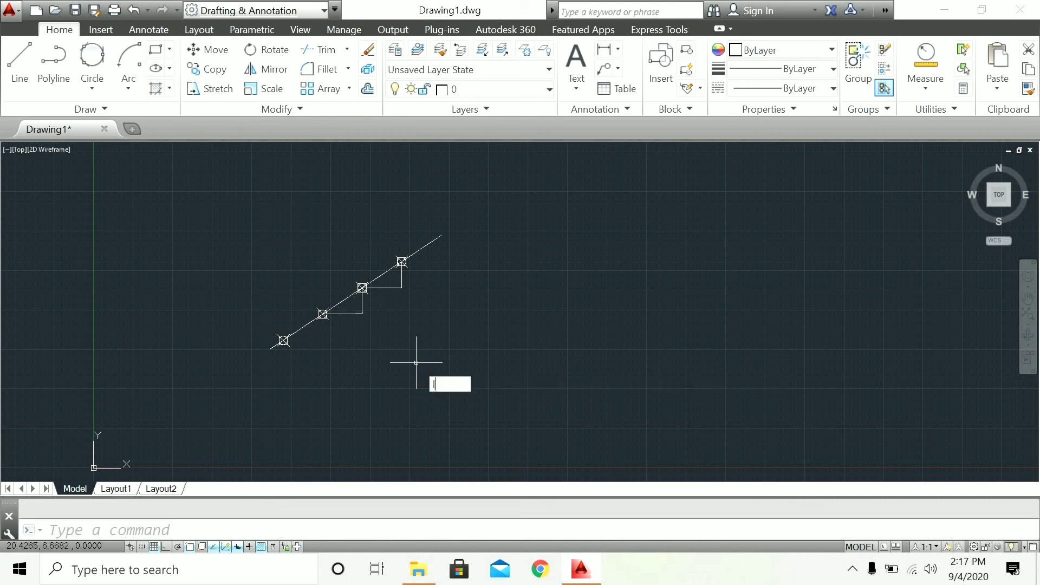
{"action": "key", "text": "Return"}
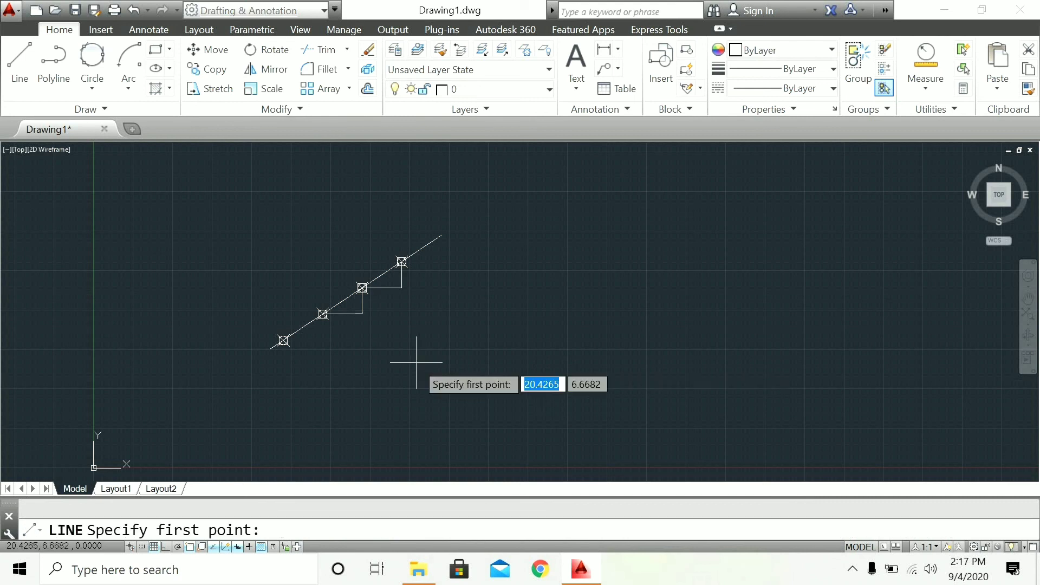
{"action": "left_click", "coordinate": [283, 341]}
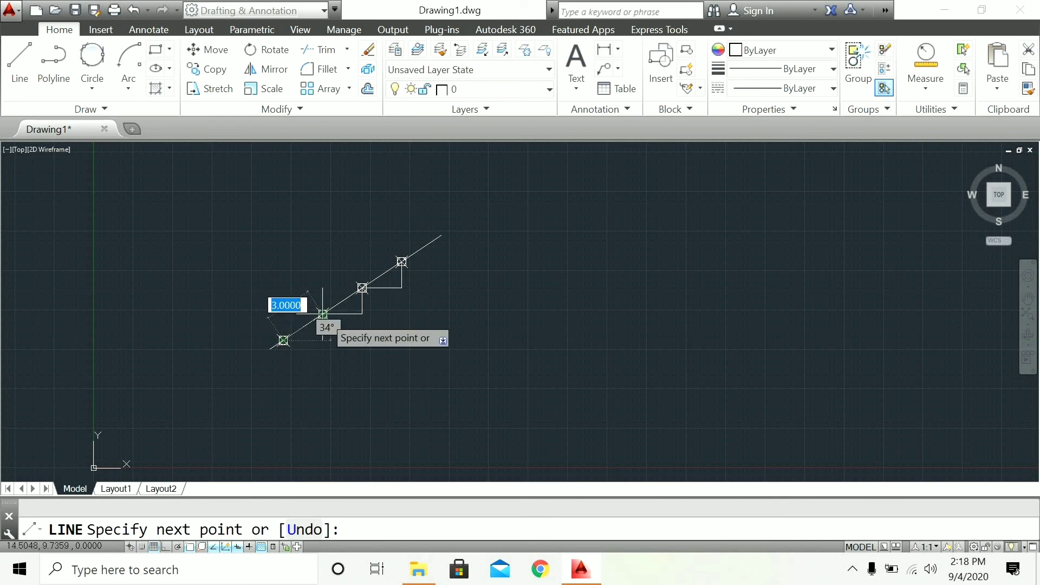
{"action": "left_click", "coordinate": [323, 340]}
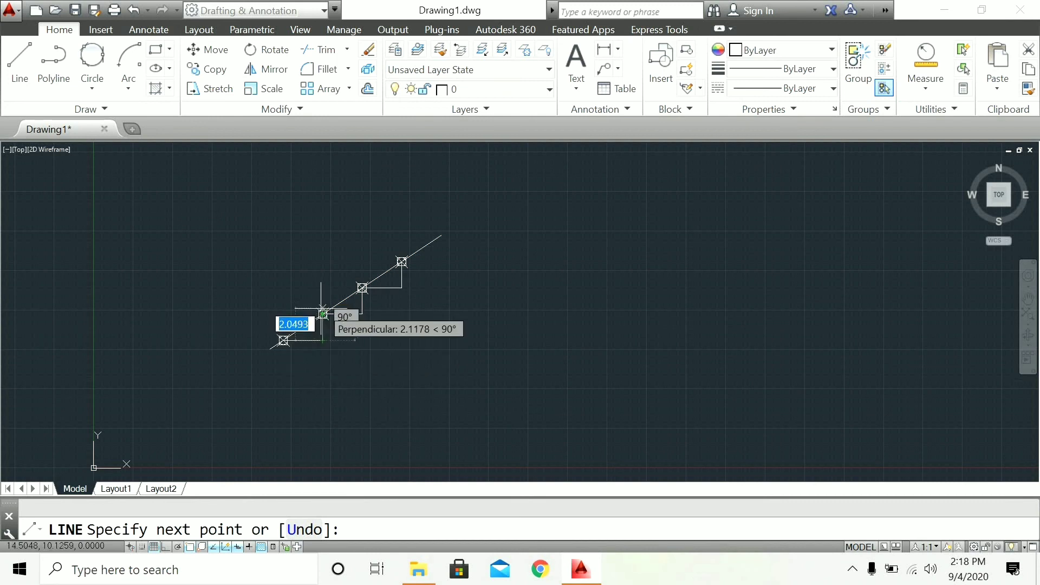
{"action": "left_click", "coordinate": [323, 315]}
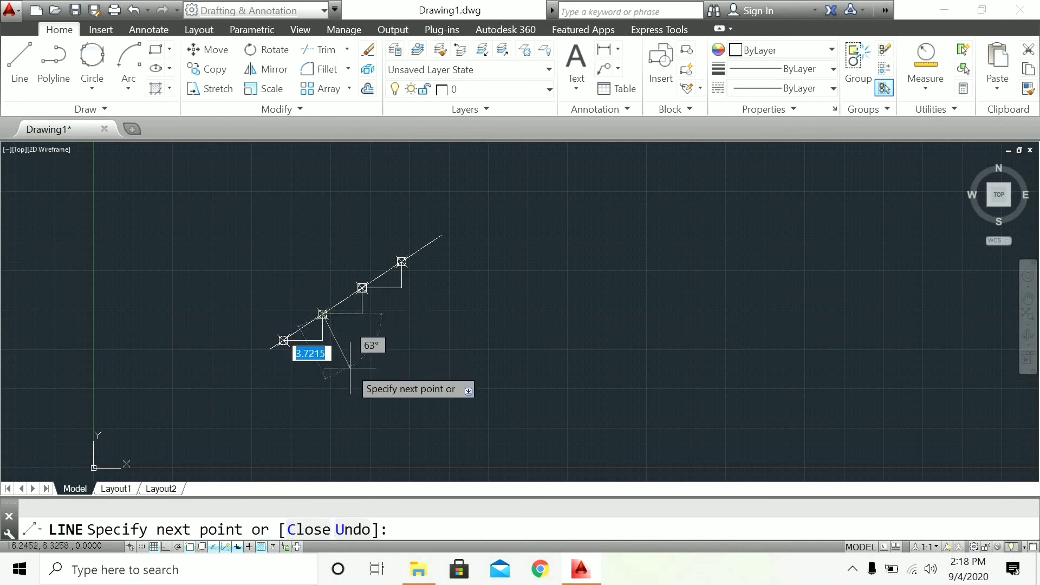
{"action": "key", "text": "Escape"}
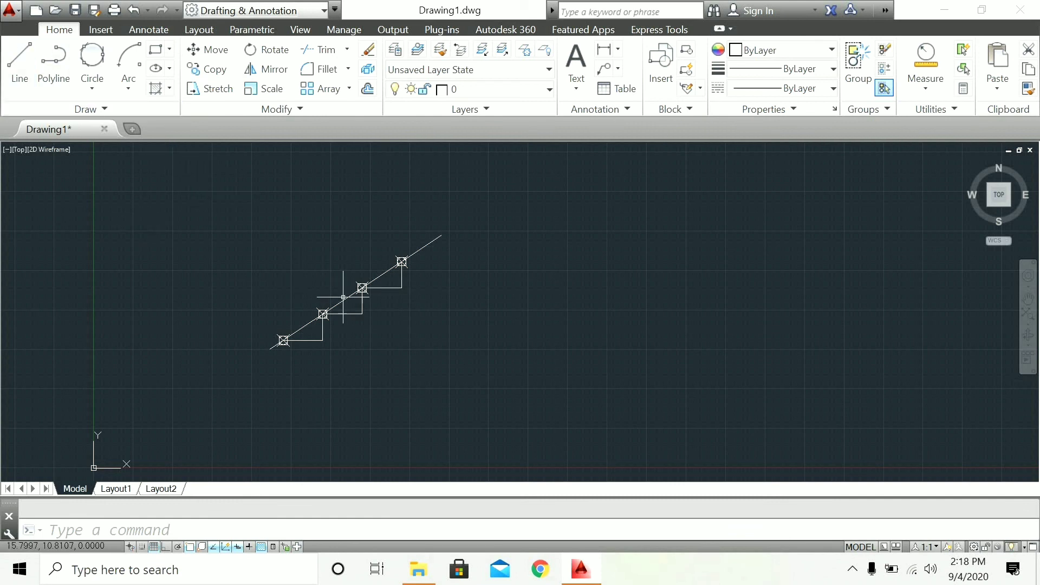
{"action": "left_click", "coordinate": [104, 105]}
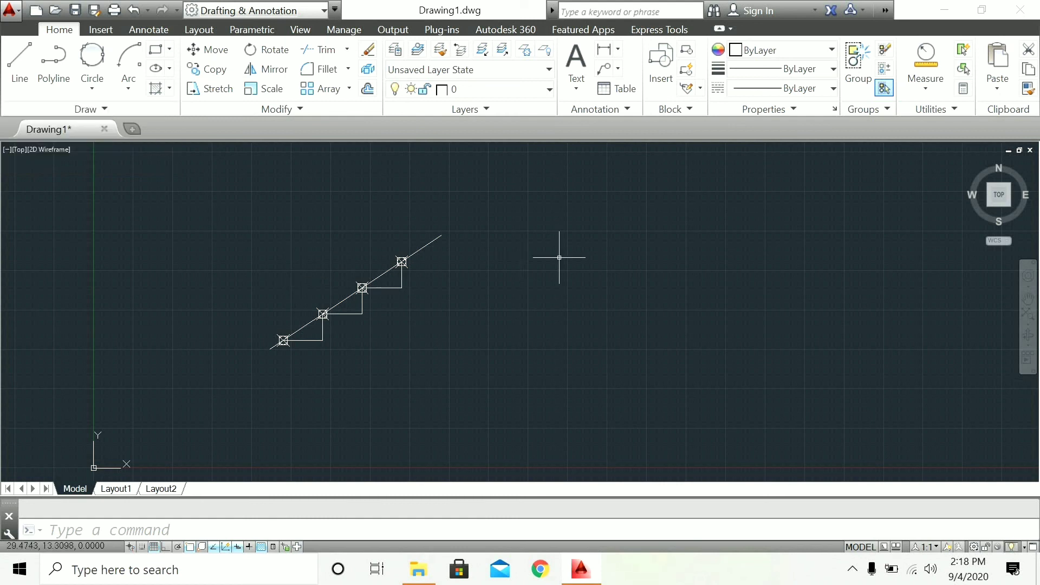